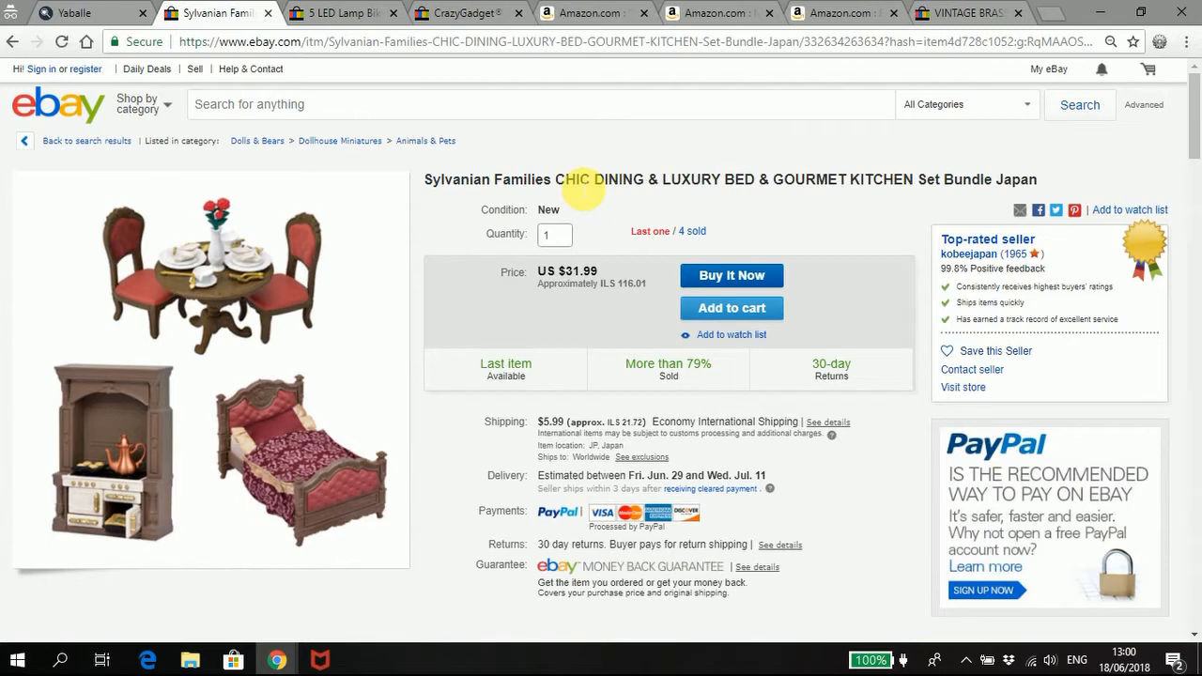
Examine the Sylvanian Families listing title, highlighting the separate product names, the & signs and the words Set and Bundle.
double_click(575, 180)
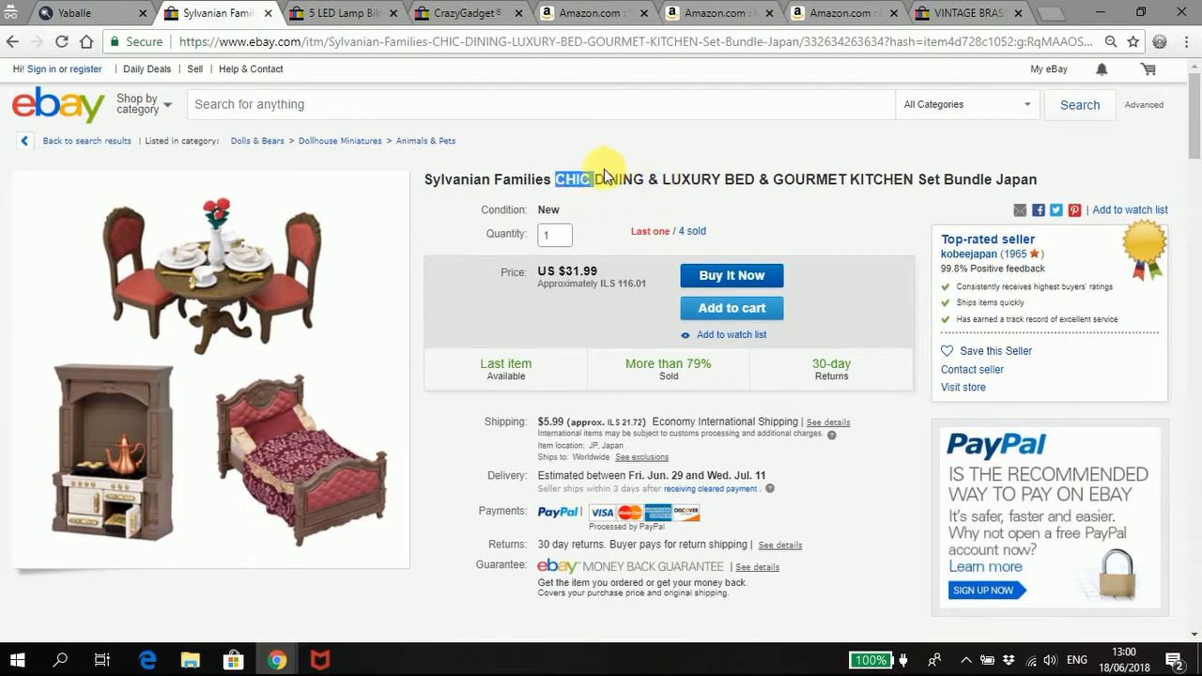
click(620, 188)
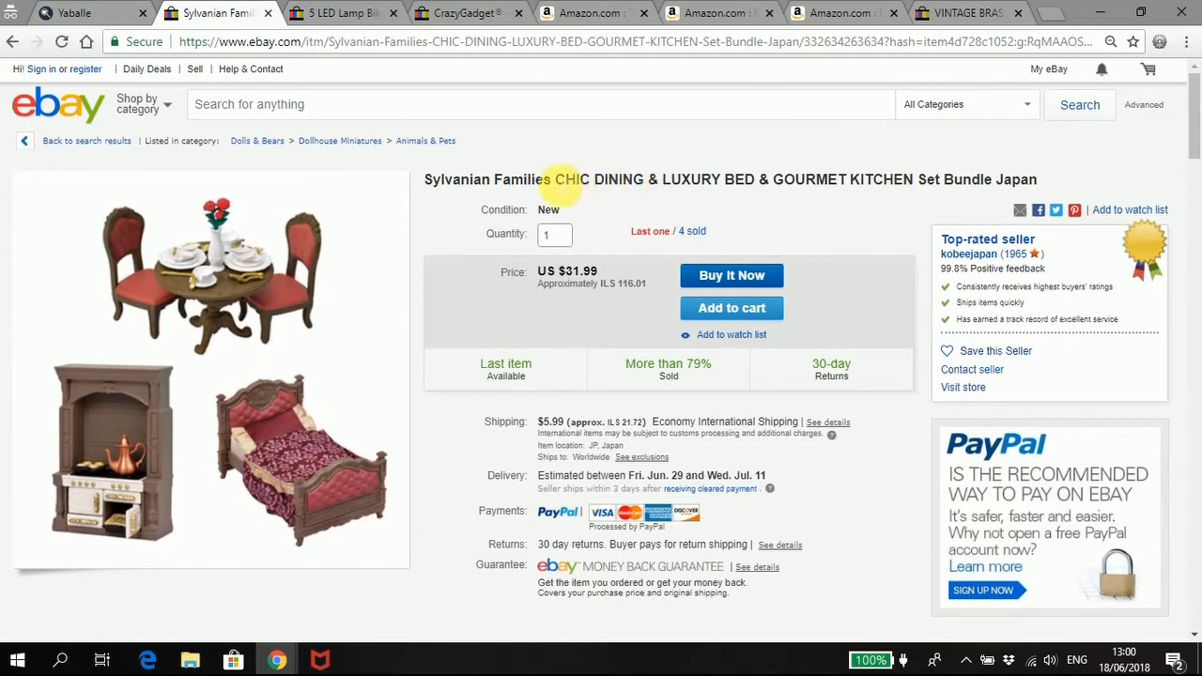
drag(556, 181, 951, 188)
click(615, 192)
drag(560, 185, 655, 183)
double_click(653, 180)
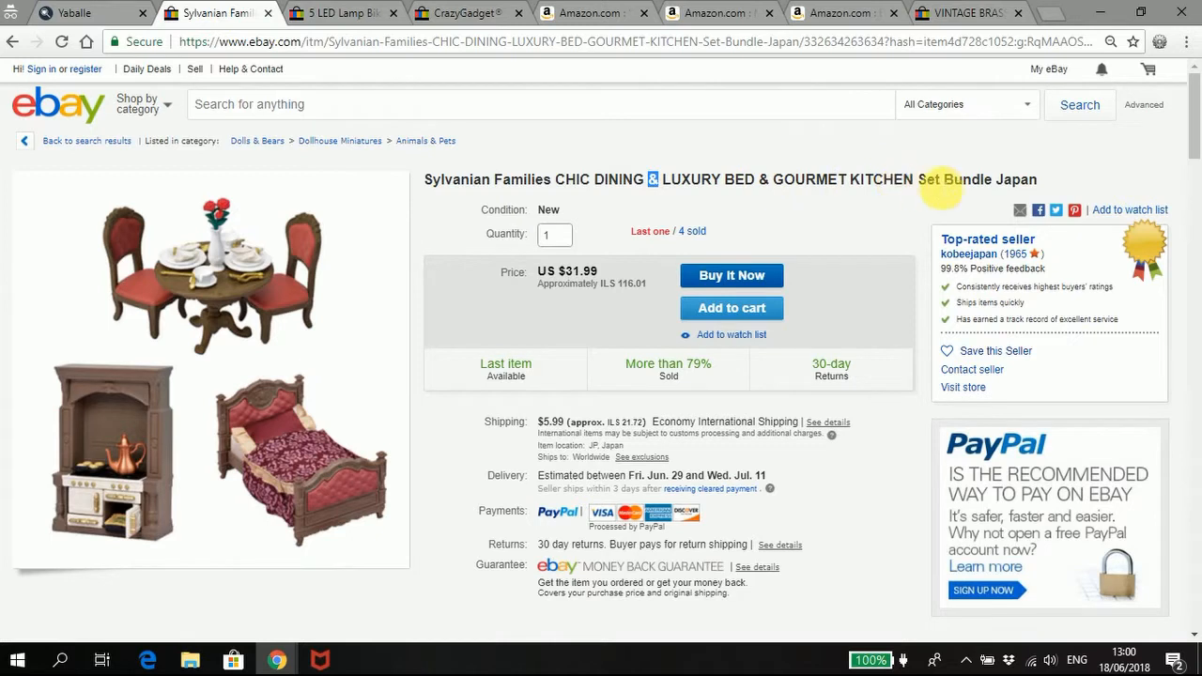
click(943, 188)
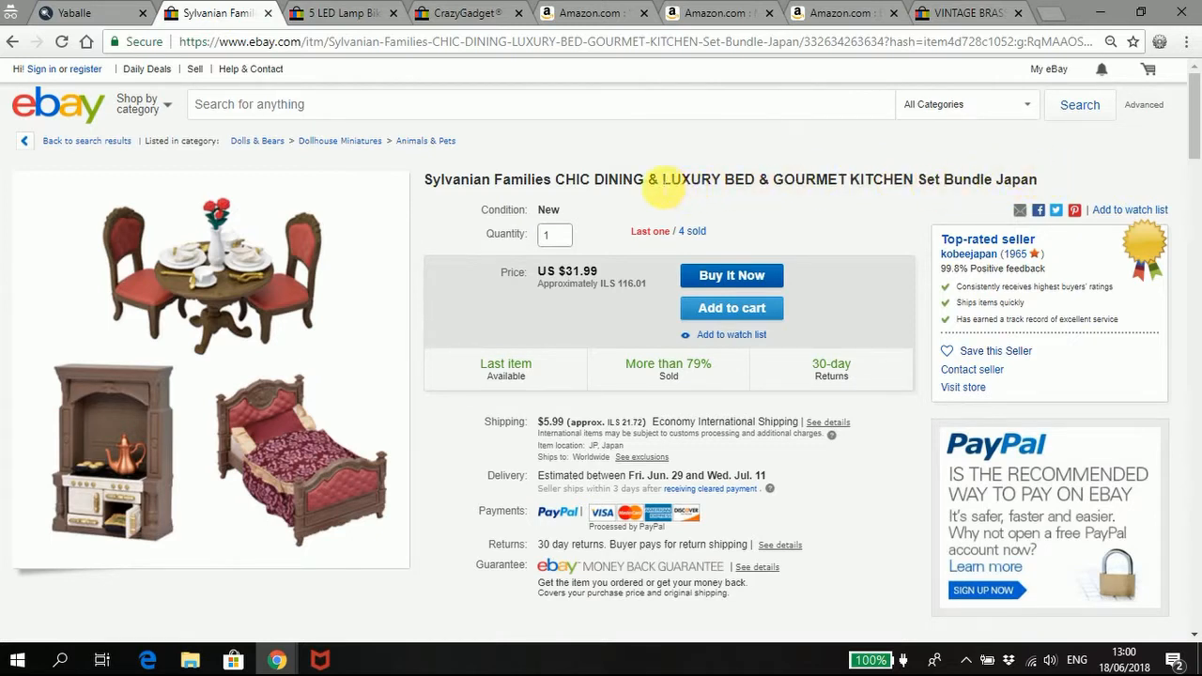
double_click(657, 184)
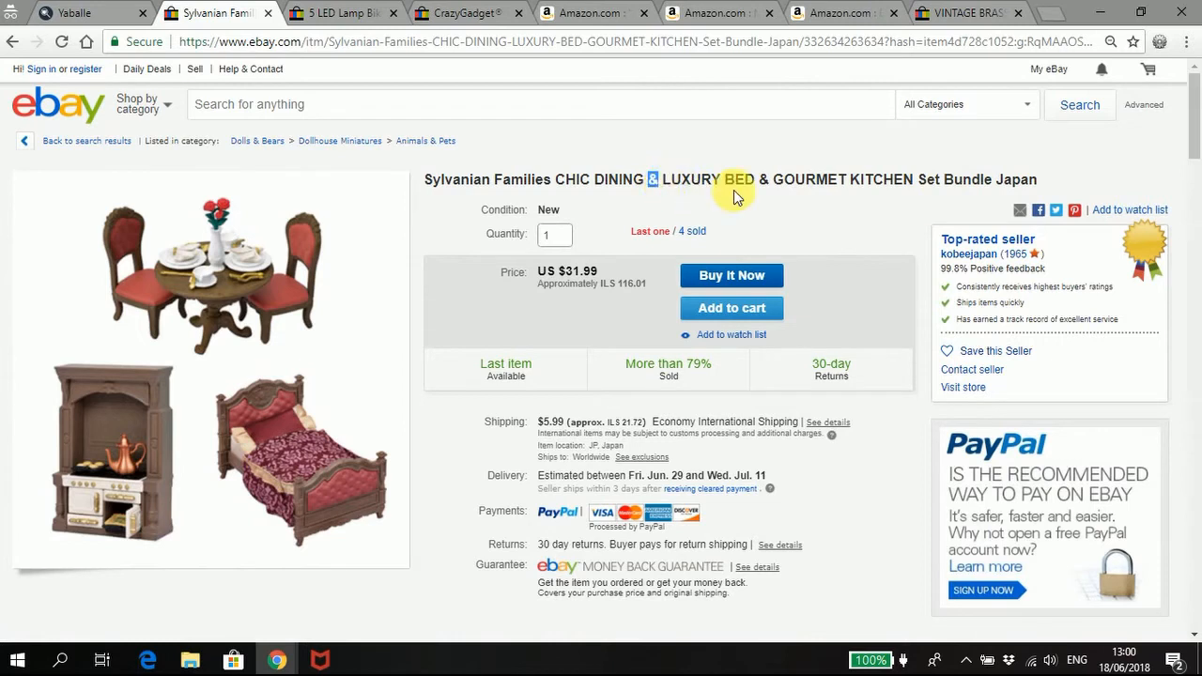
click(771, 186)
double_click(771, 186)
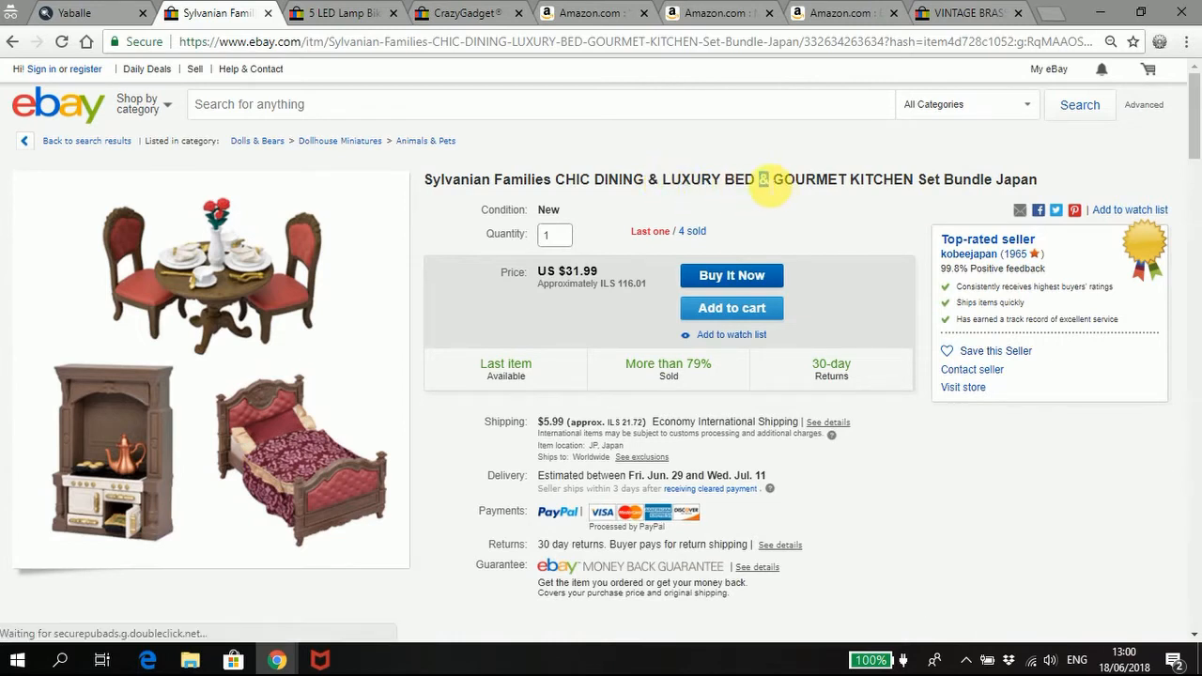
click(935, 183)
double_click(930, 180)
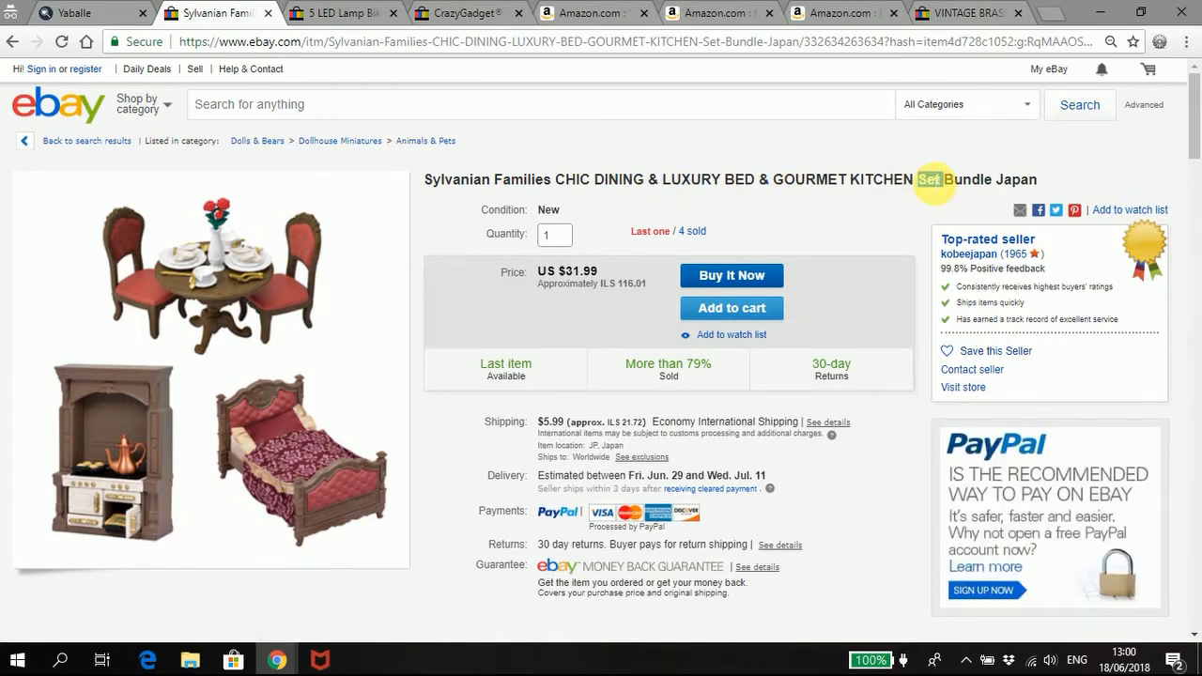
double_click(982, 182)
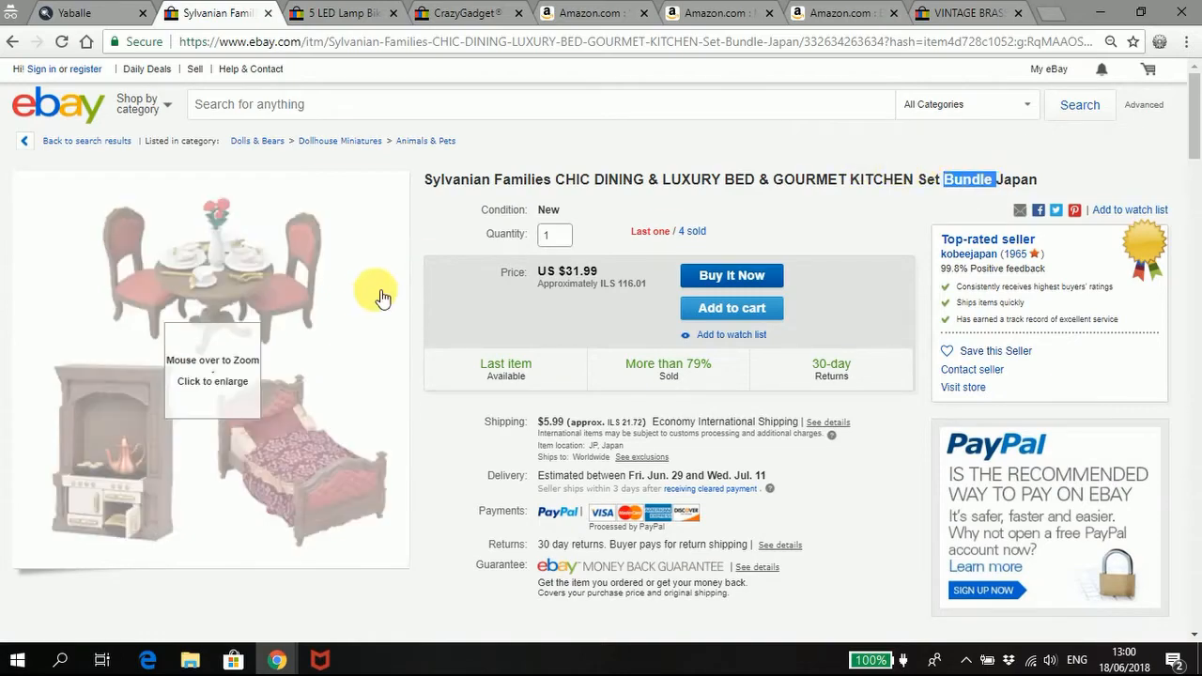
Read the About Item text in the Sylvanian Families listing's description, highlighting the bundled items, and return to the listing's title.
scroll(512, 300, down, 18)
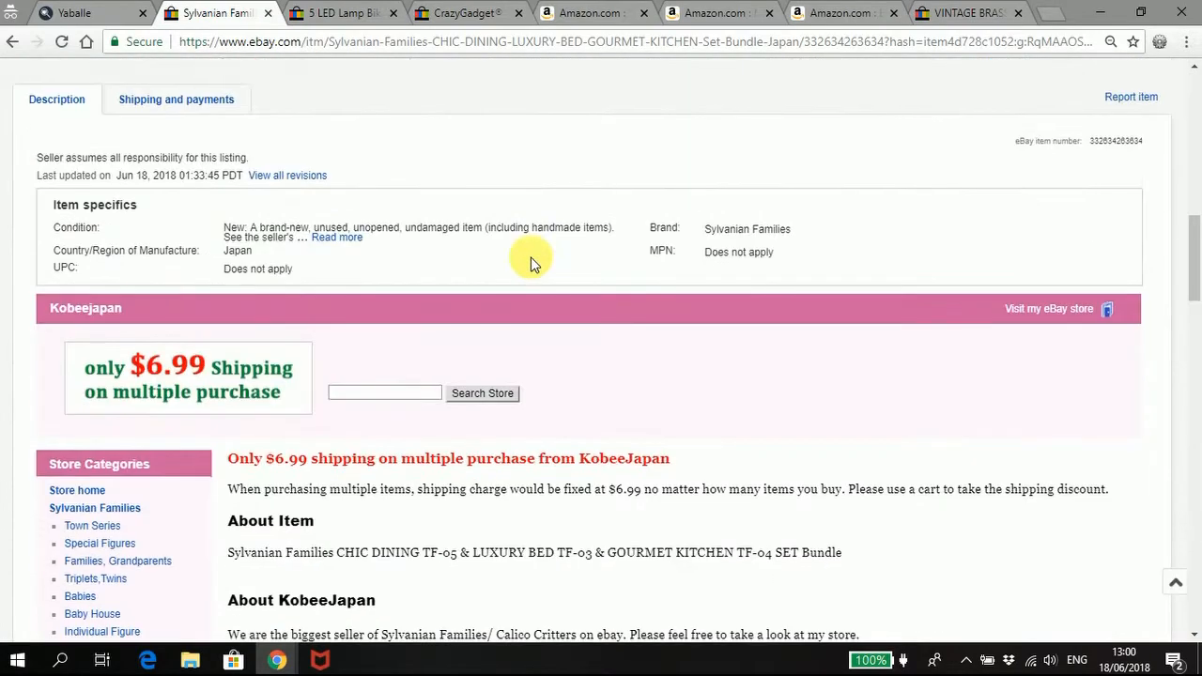
scroll(531, 263, up, 3)
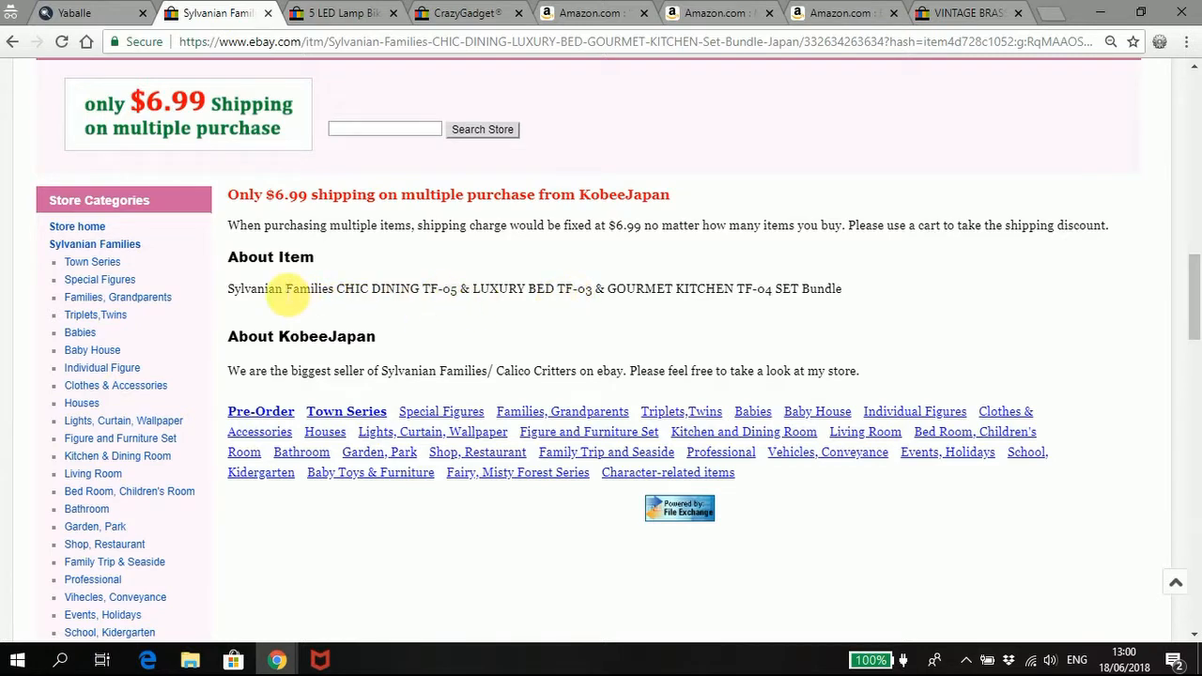
triple_click(291, 289)
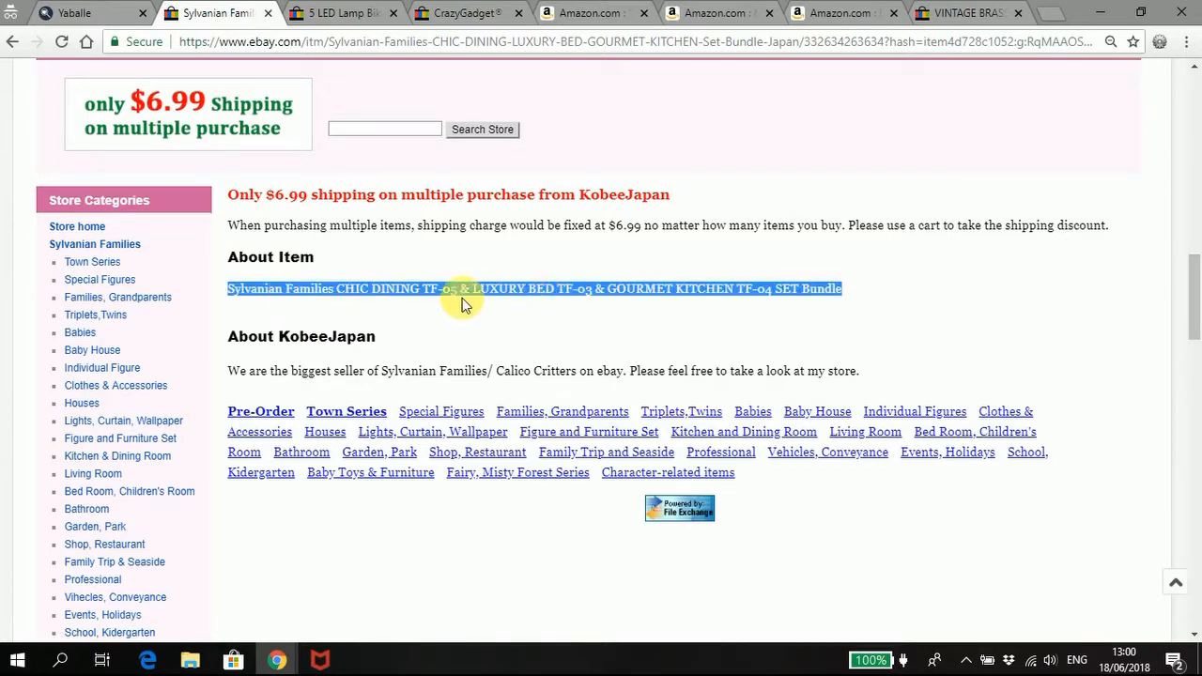
click(404, 291)
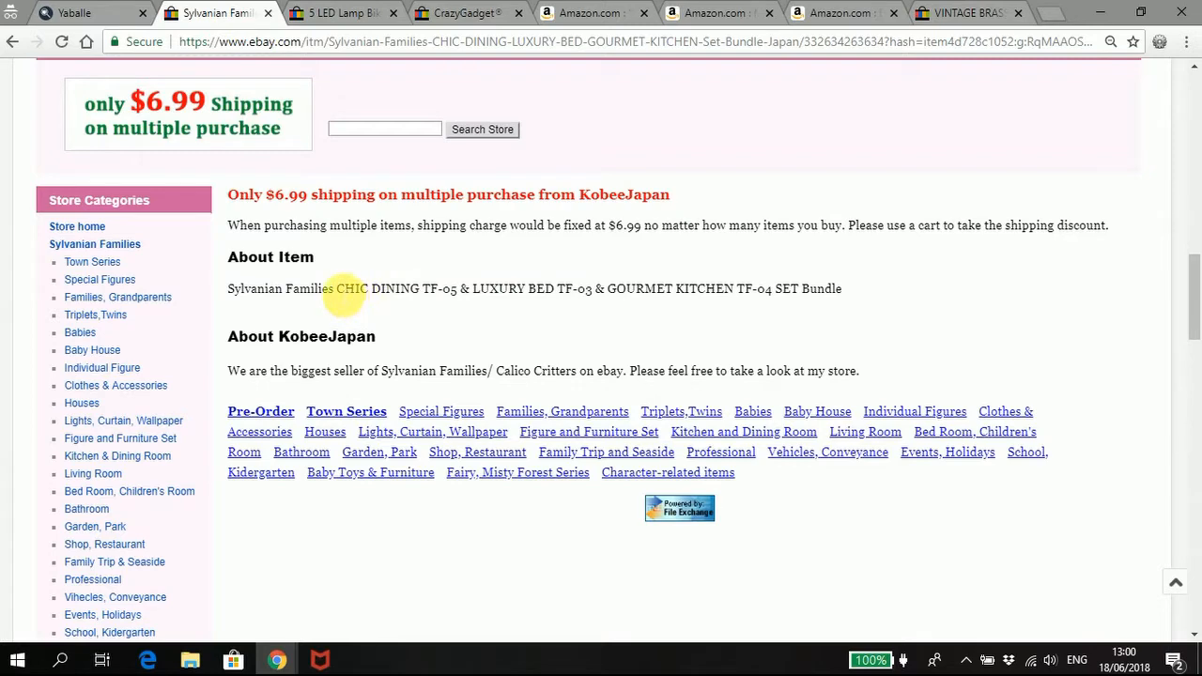
drag(338, 289, 422, 290)
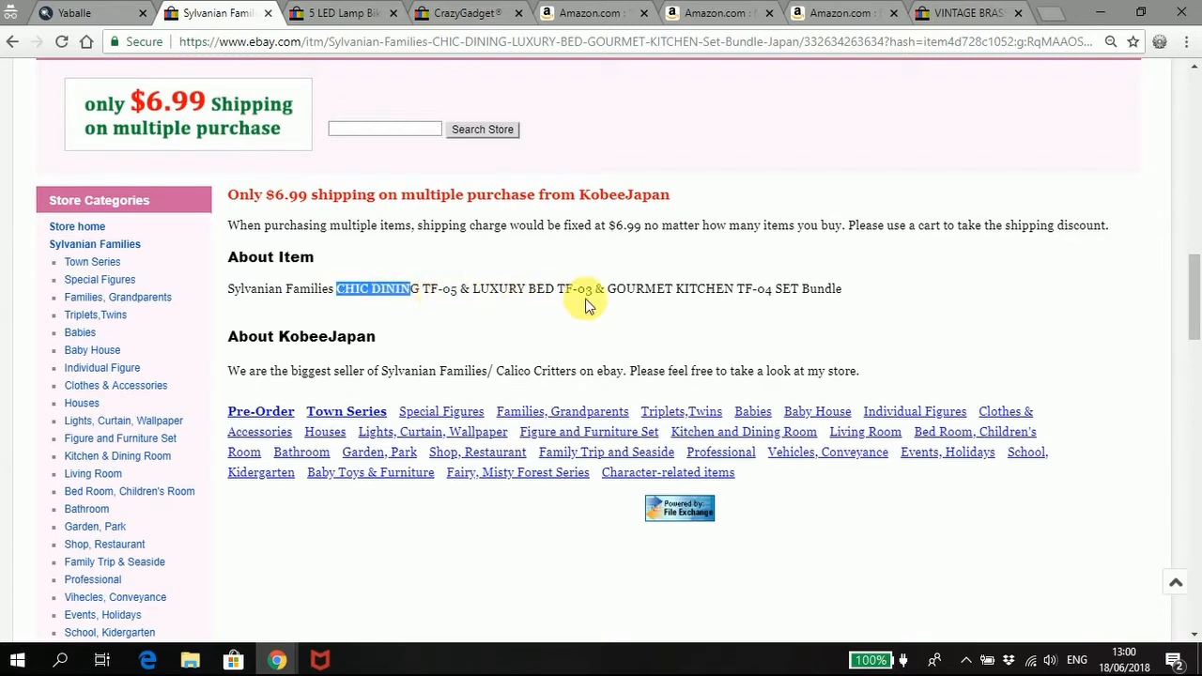
scroll(818, 309, up, 10)
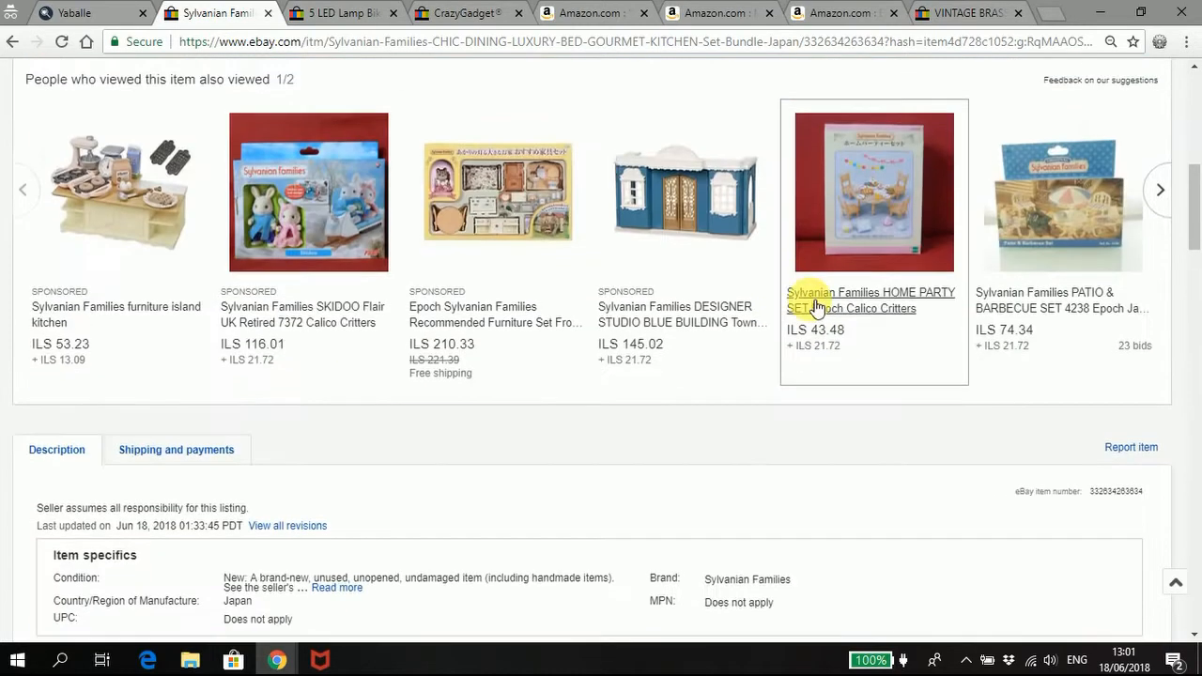
scroll(827, 300, up, 7)
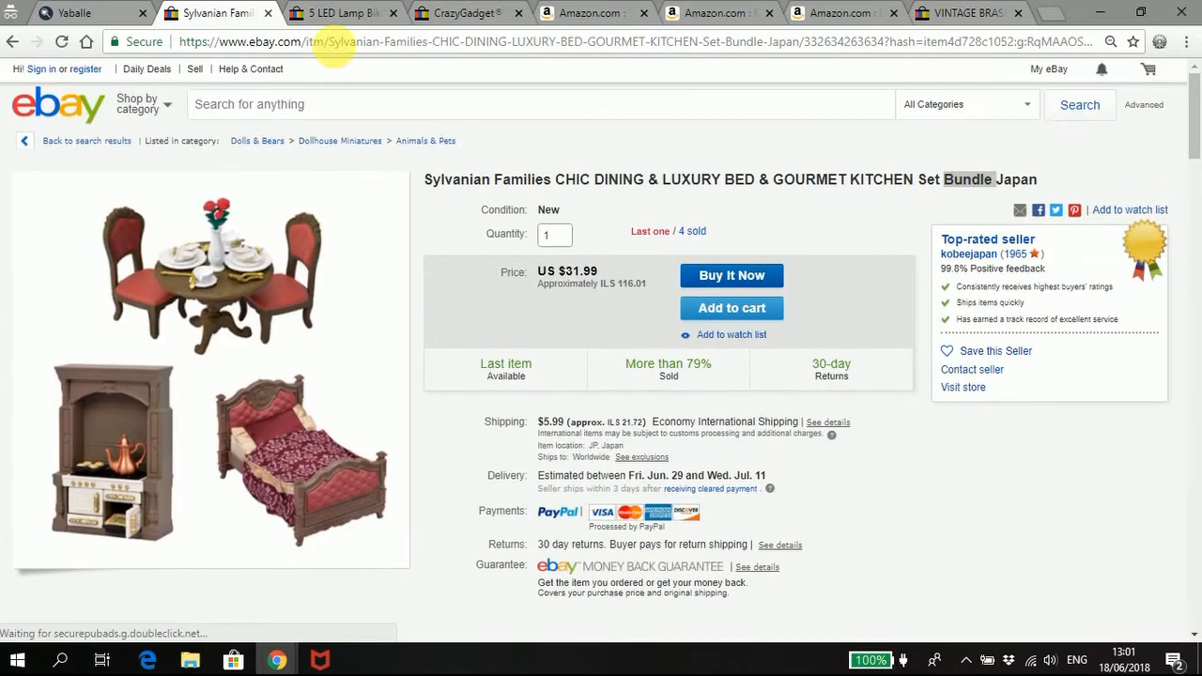
Open the 5 LED Lamp Bike listing and examine how its title joins the front light and rear safety light with a plus sign.
click(345, 15)
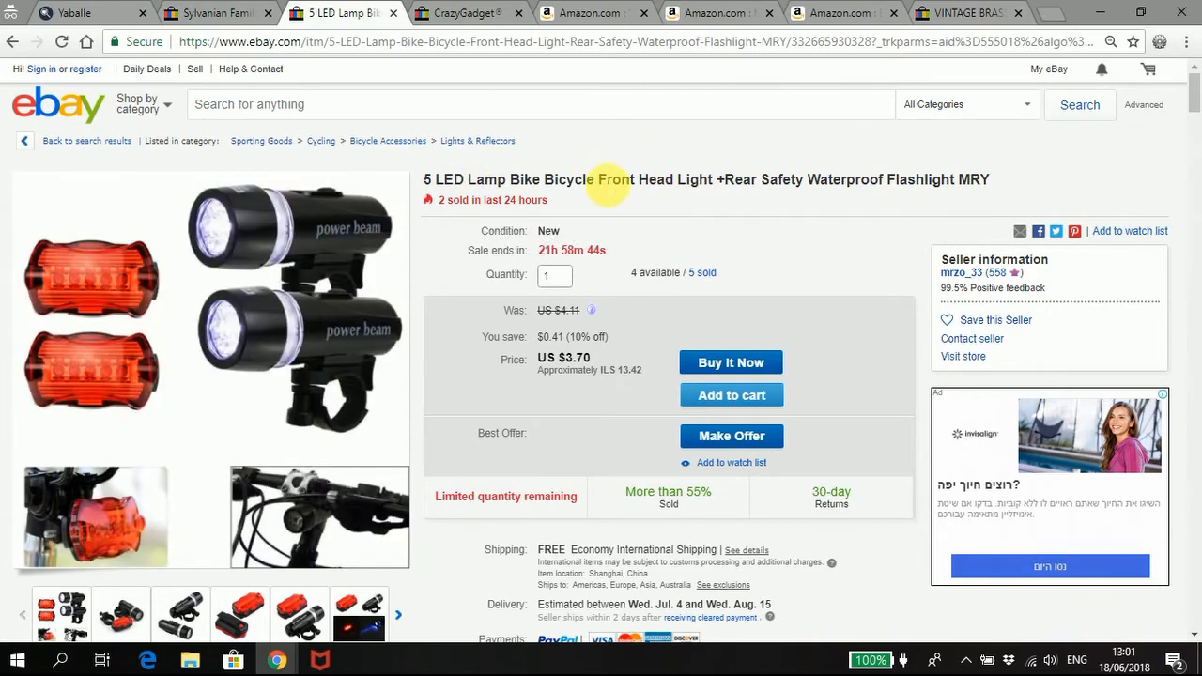
triple_click(609, 183)
click(447, 191)
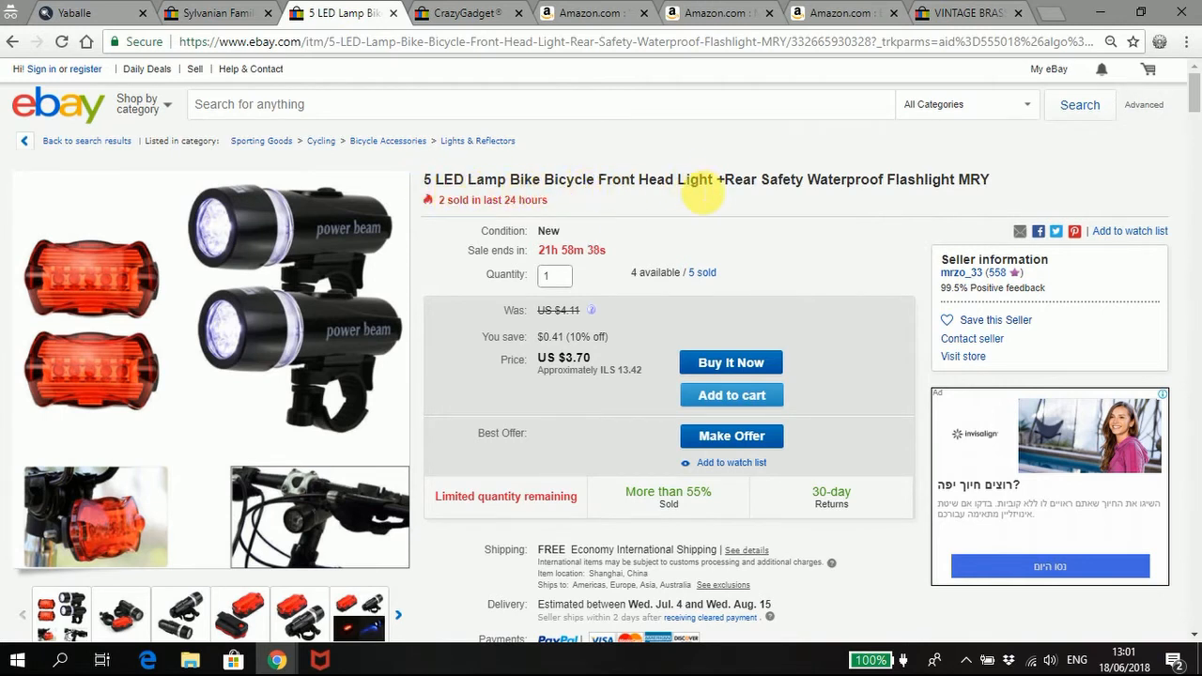
double_click(721, 181)
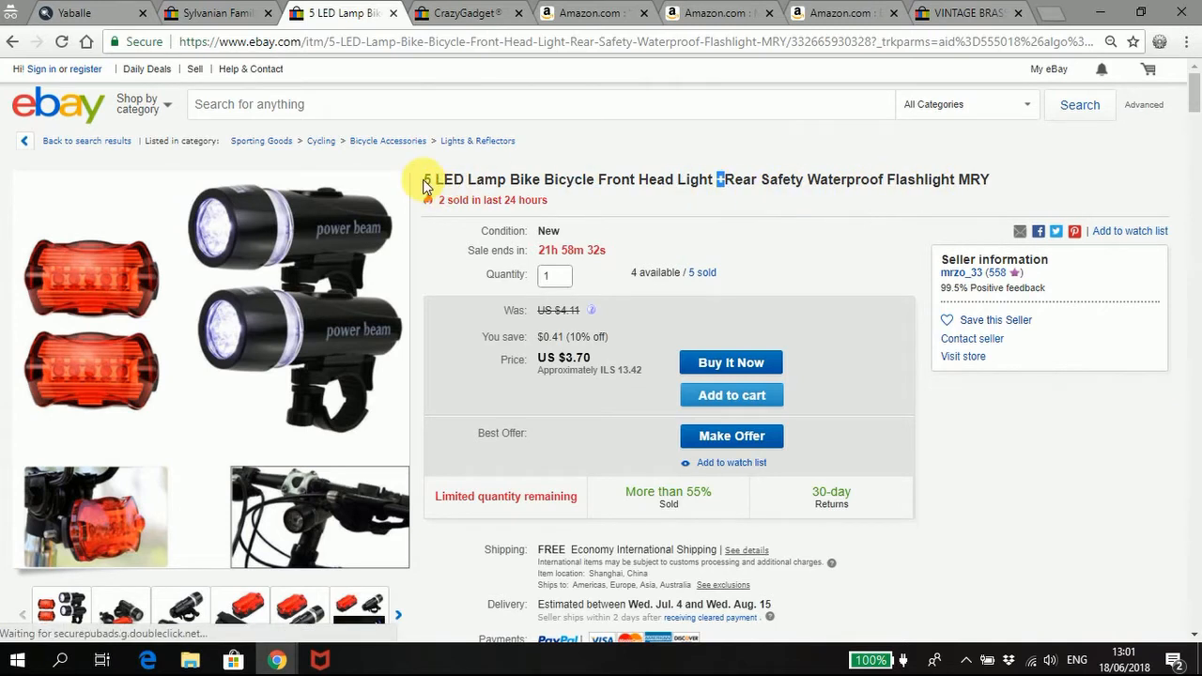
drag(429, 182, 933, 198)
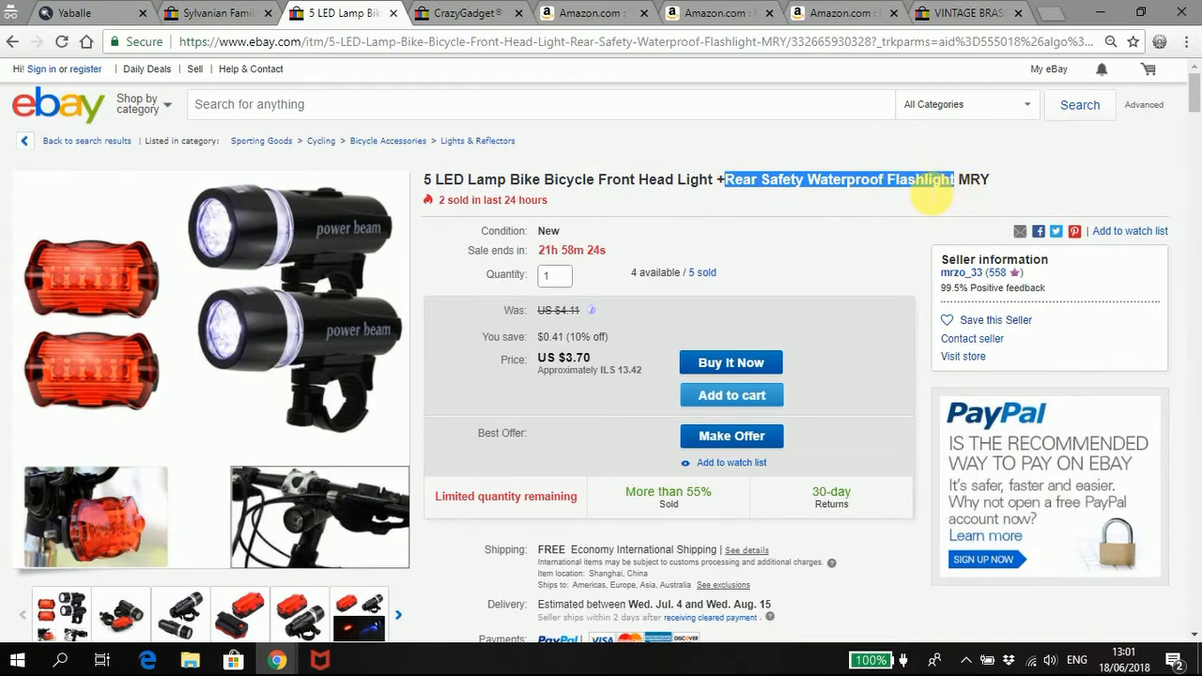
Open the CrazyGadget drawer tower listing and highlight the & sign and "2pcs Set" in its title.
click(467, 19)
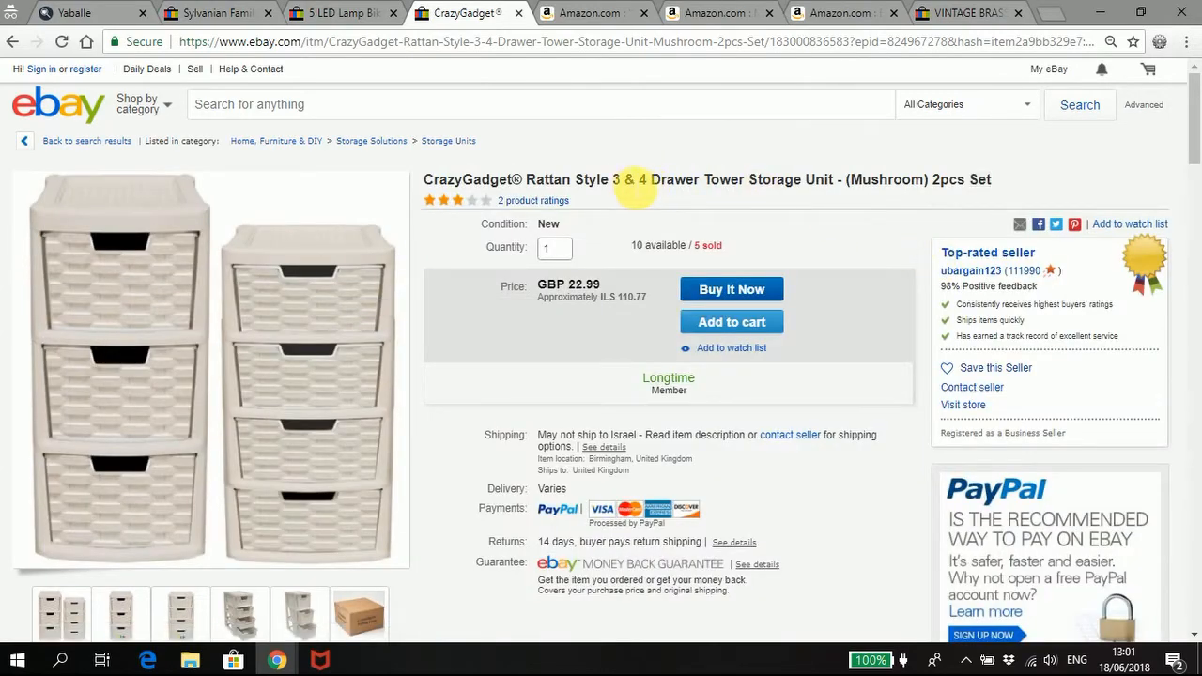
double_click(631, 181)
drag(947, 185, 994, 184)
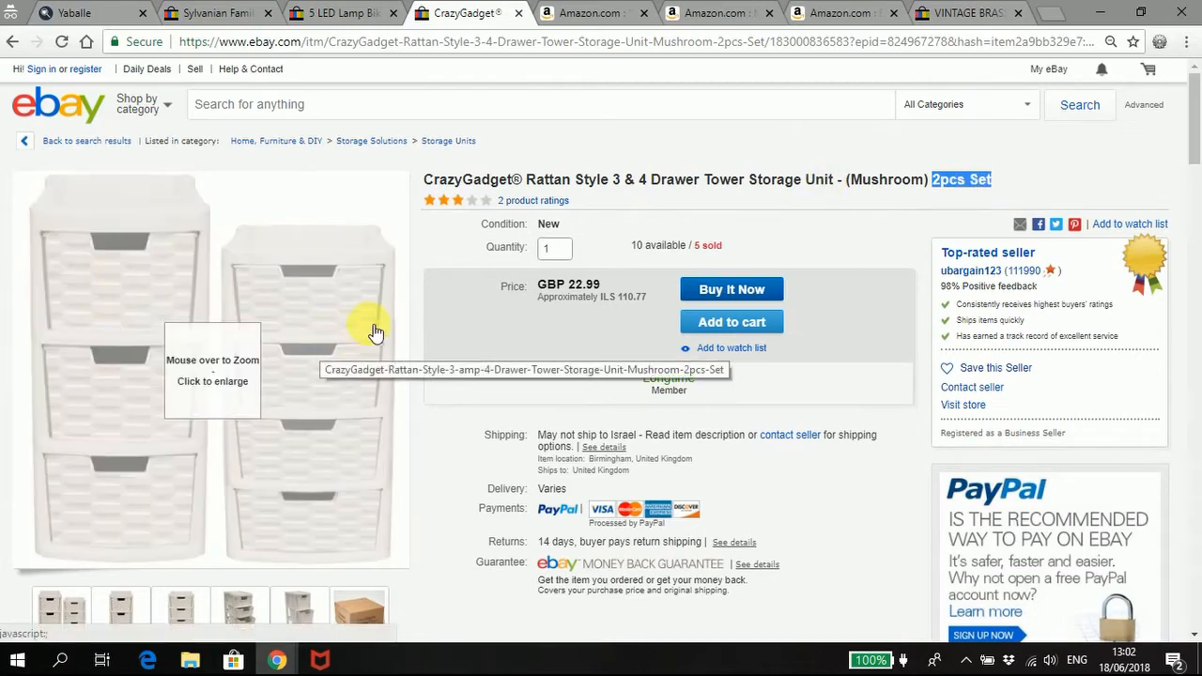
Read the drawer tower listing's product description, highlighting the two-piece drawer wording and the word Set, and return to the listing's title.
scroll(422, 287, down, 7)
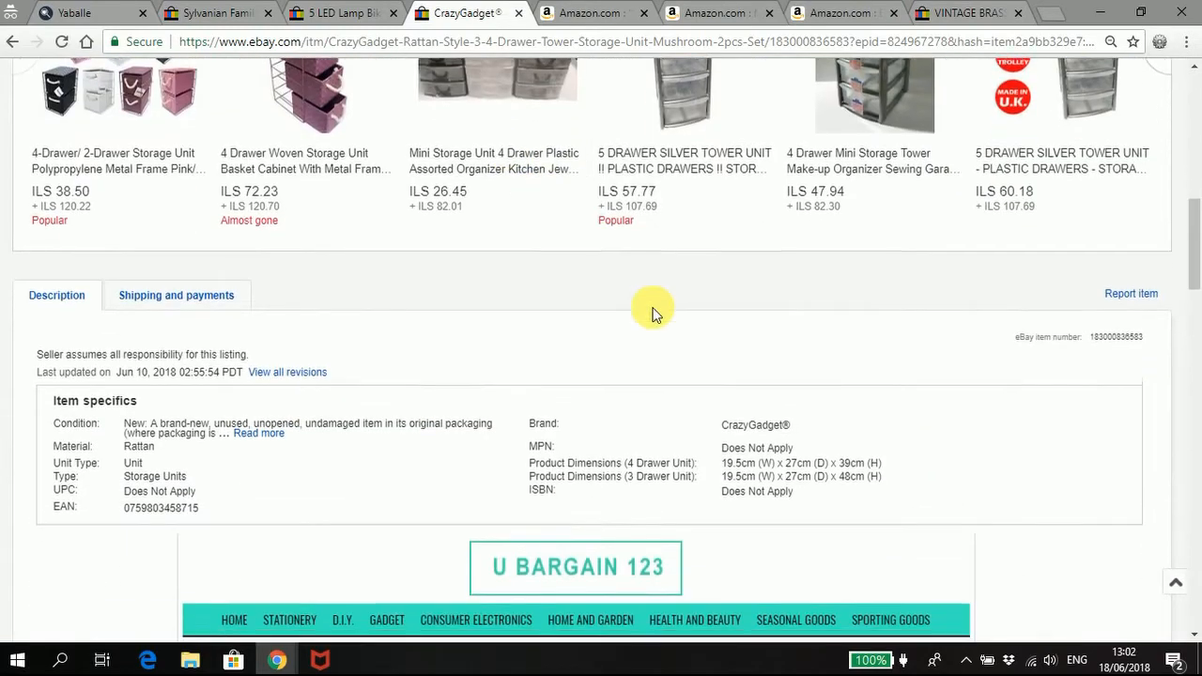
scroll(655, 313, down, 8)
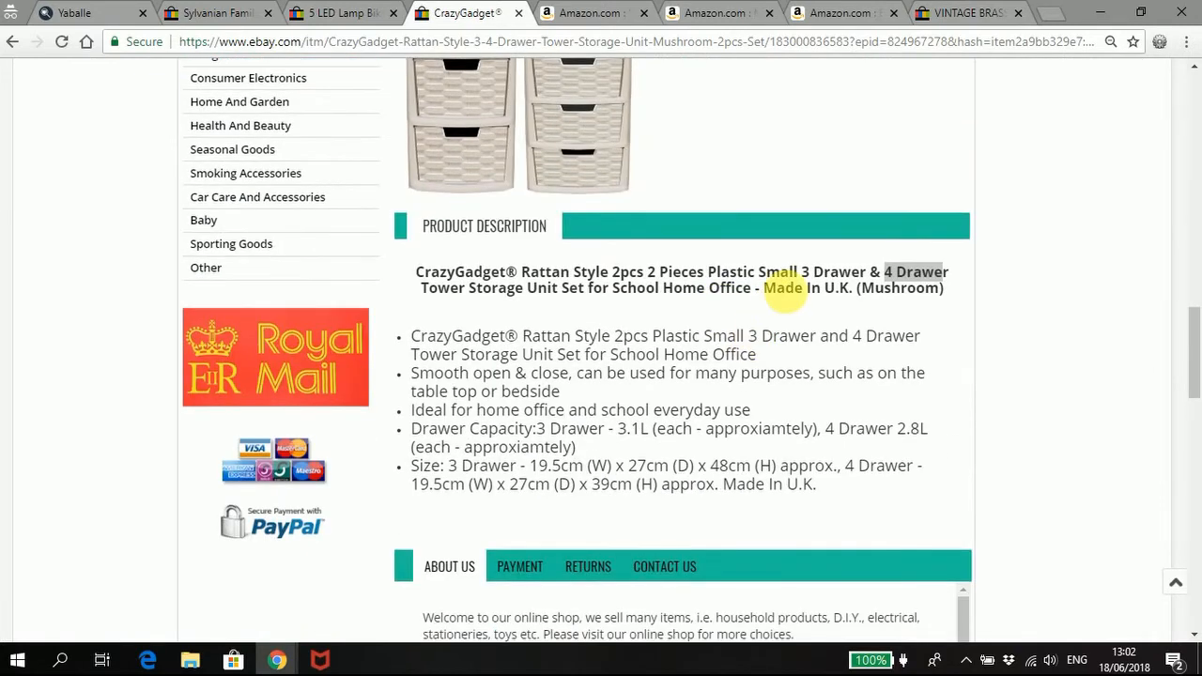
click(818, 286)
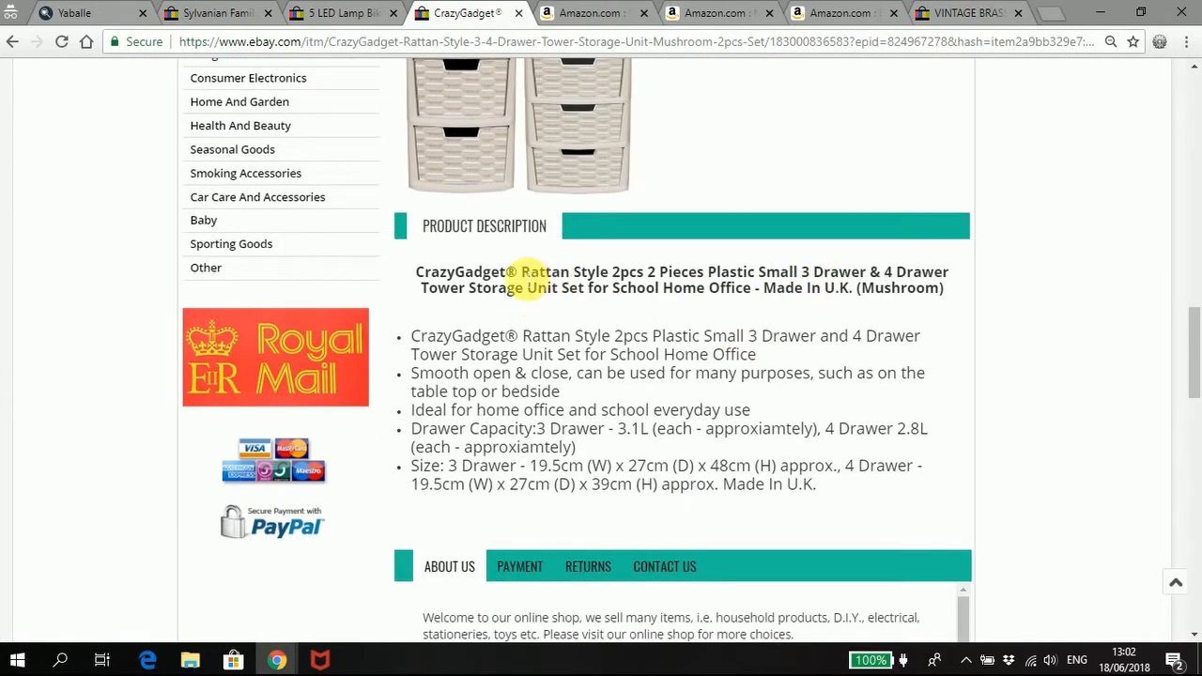
drag(522, 273, 884, 274)
right_click(870, 314)
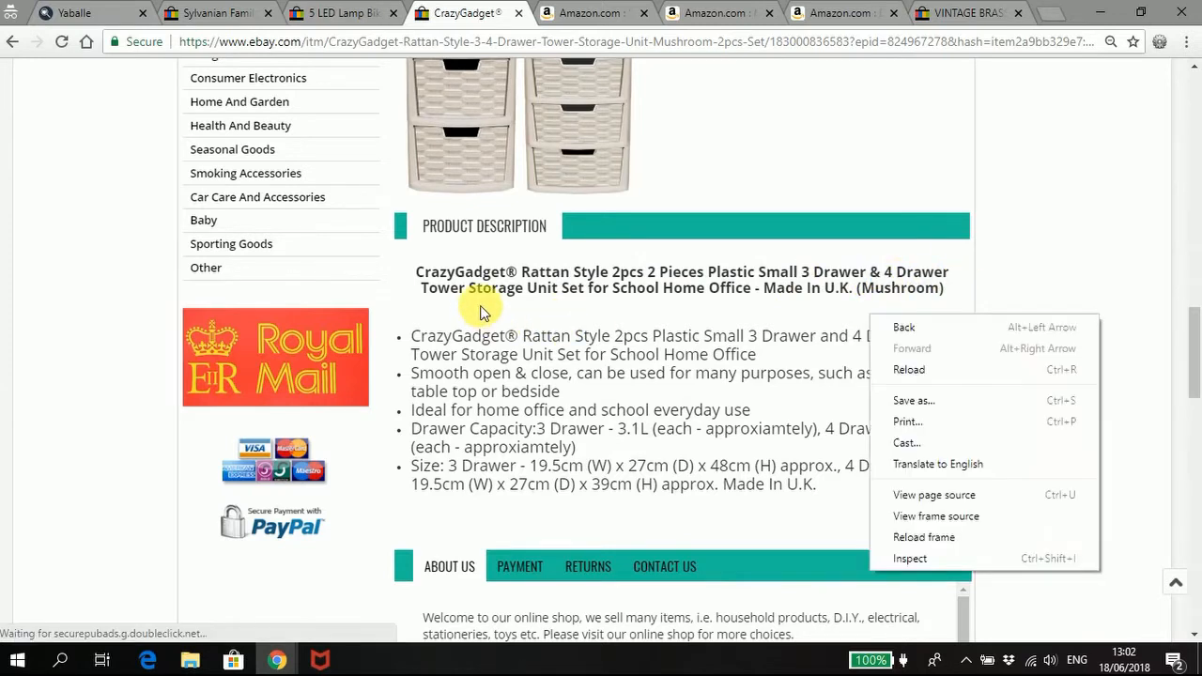
click(571, 290)
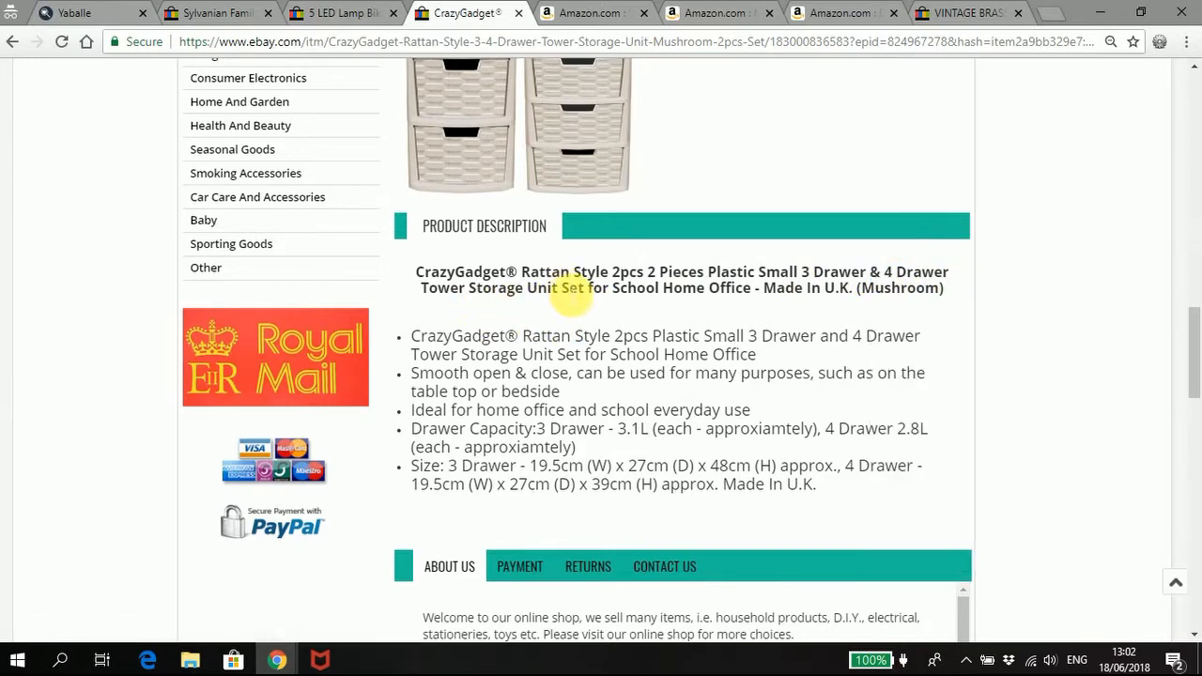
double_click(572, 288)
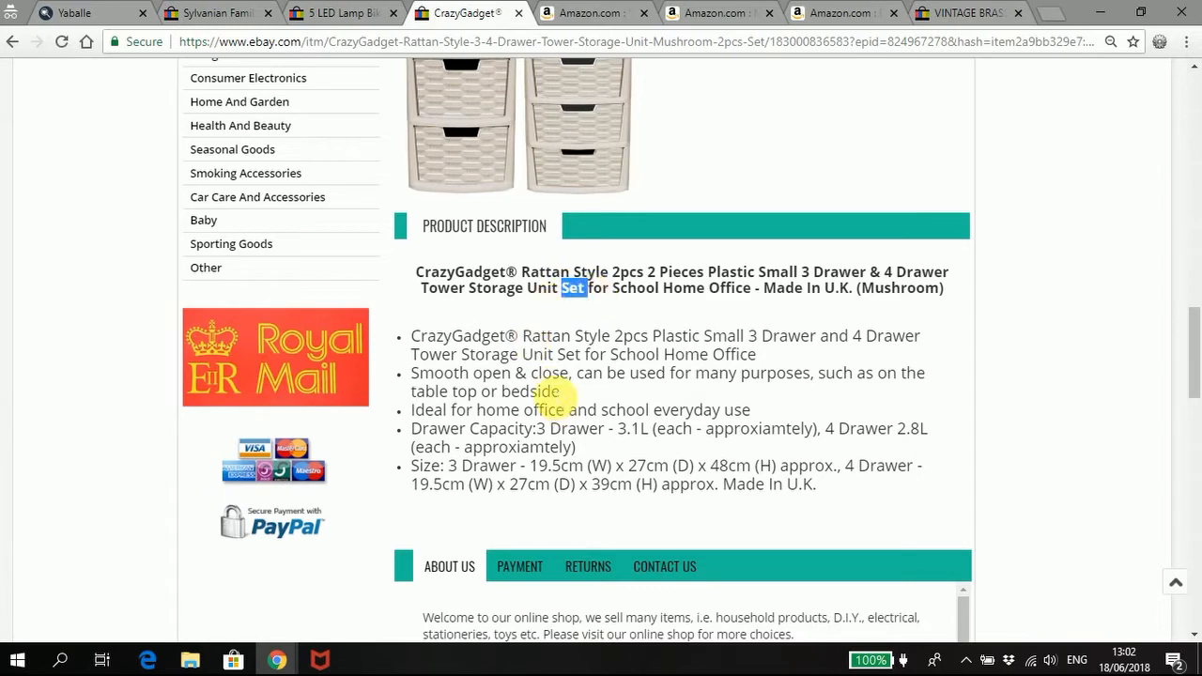
click(512, 353)
scroll(808, 329, up, 6)
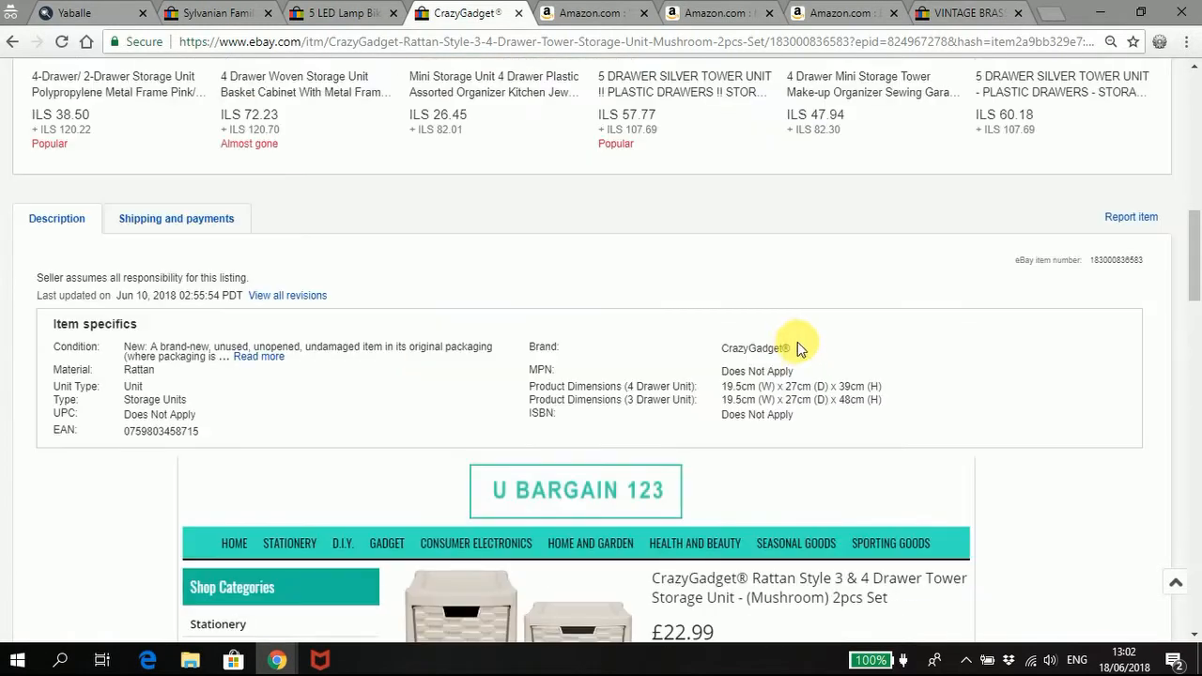
scroll(808, 347, up, 10)
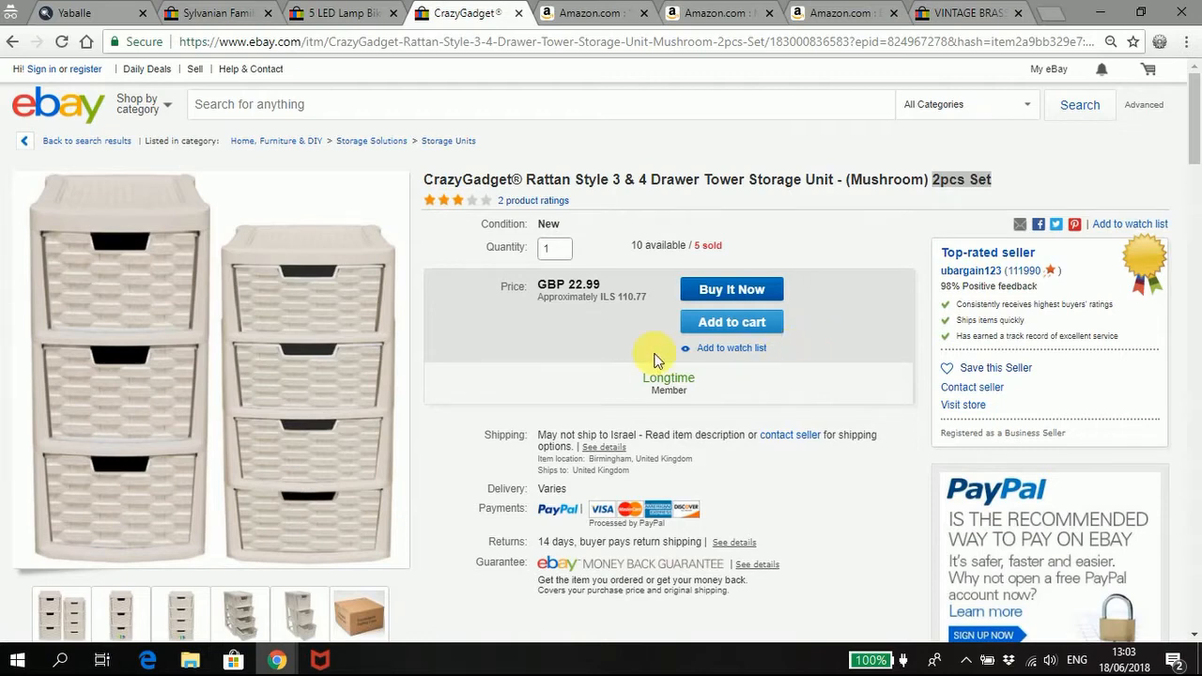
Switch to the vintage brass garden tap listing and search eBay for "hose".
click(965, 15)
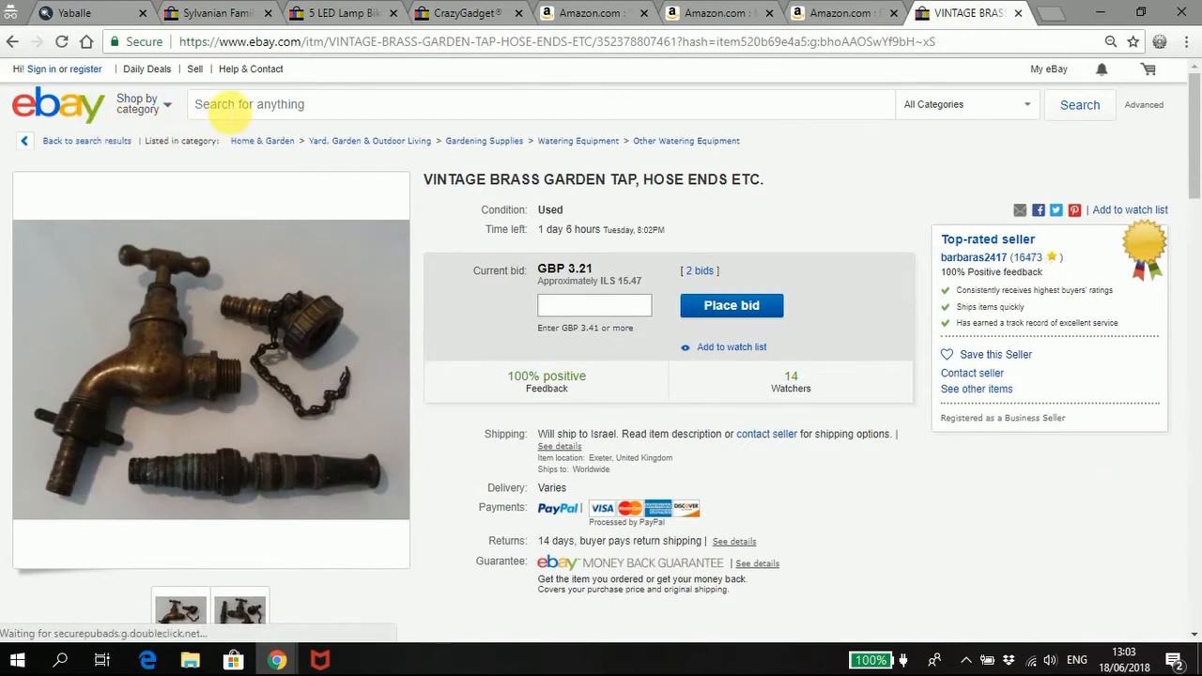
click(223, 107)
text(hose)
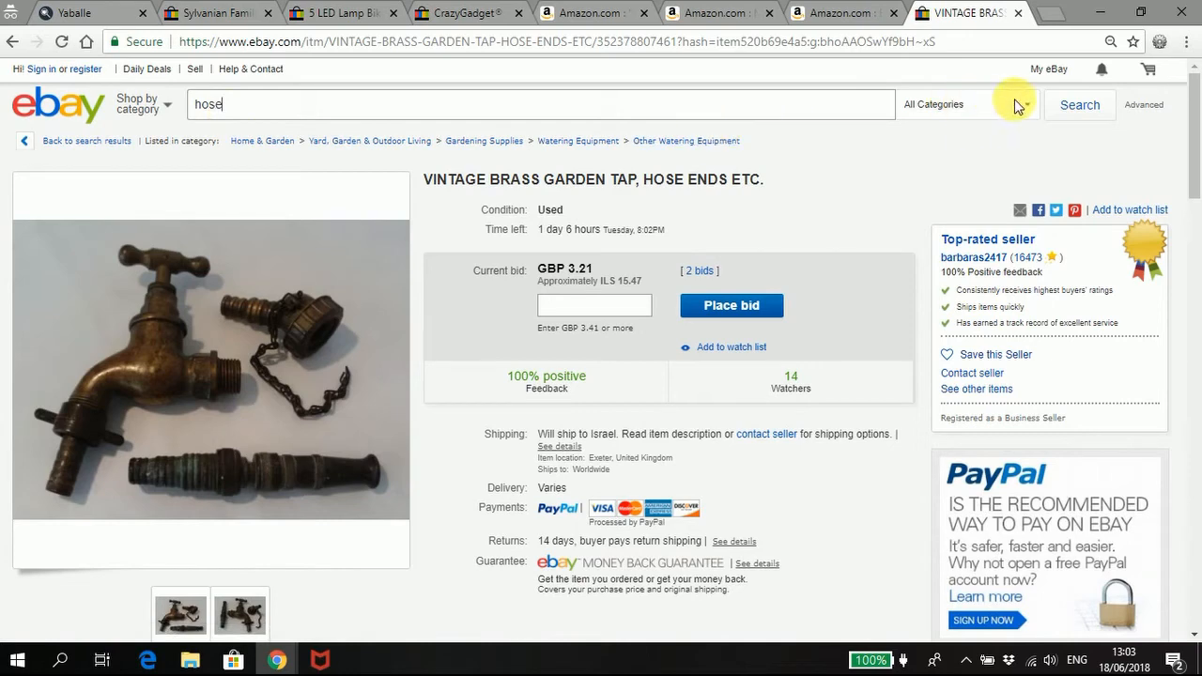
click(1081, 106)
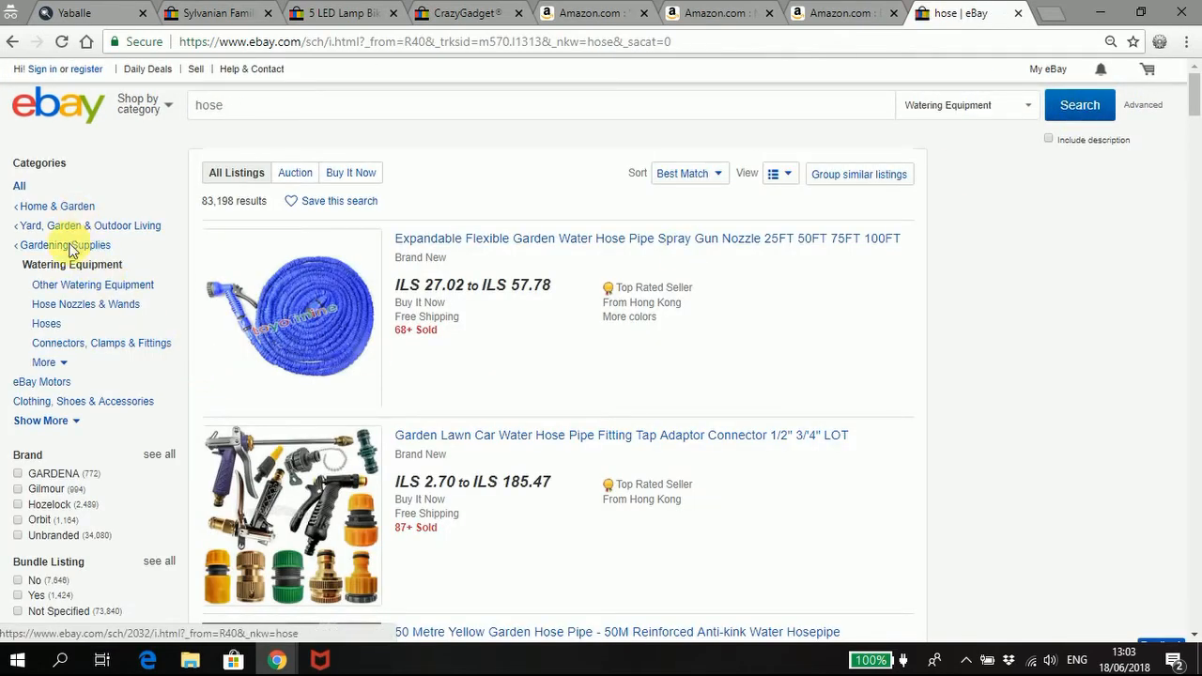
Examine the Bundle Listing filter options for the hose search results.
scroll(55, 449, down, 2)
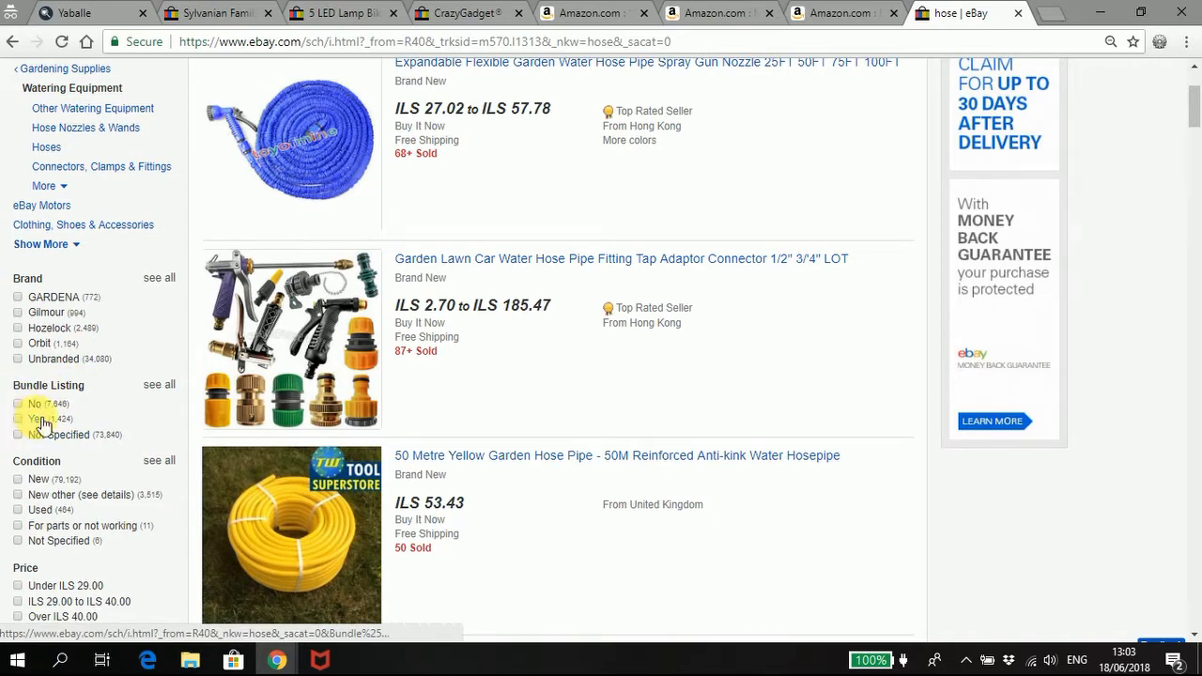
scroll(140, 363, up, 2)
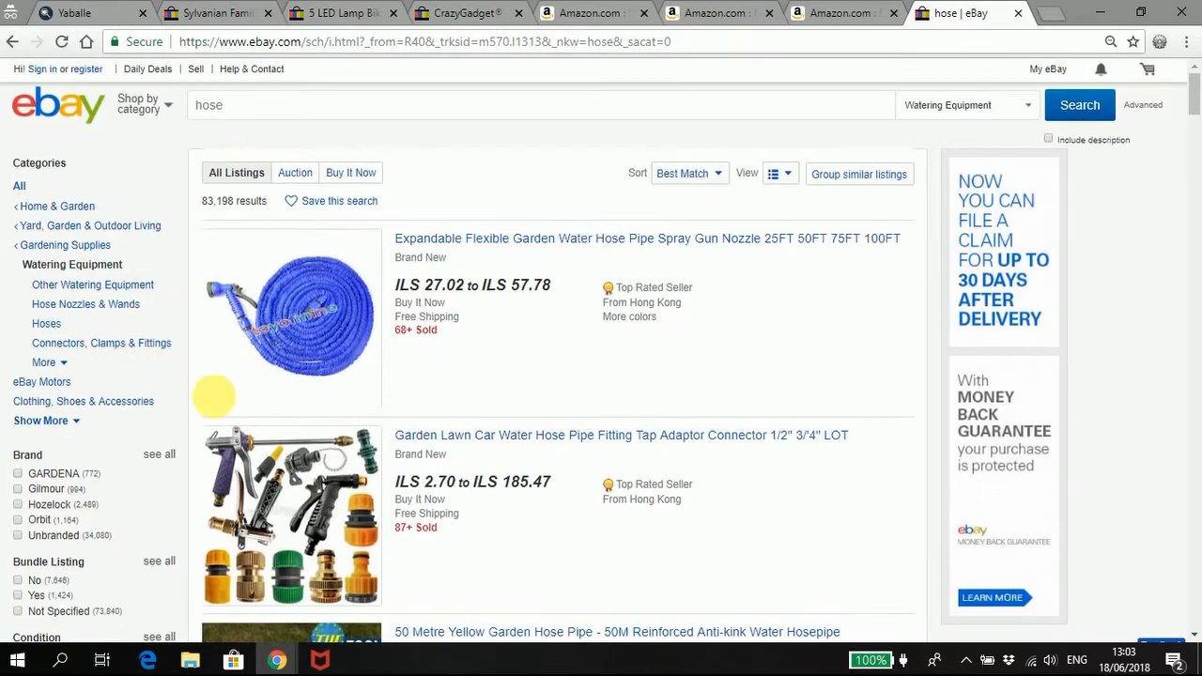
scroll(122, 310, down, 2)
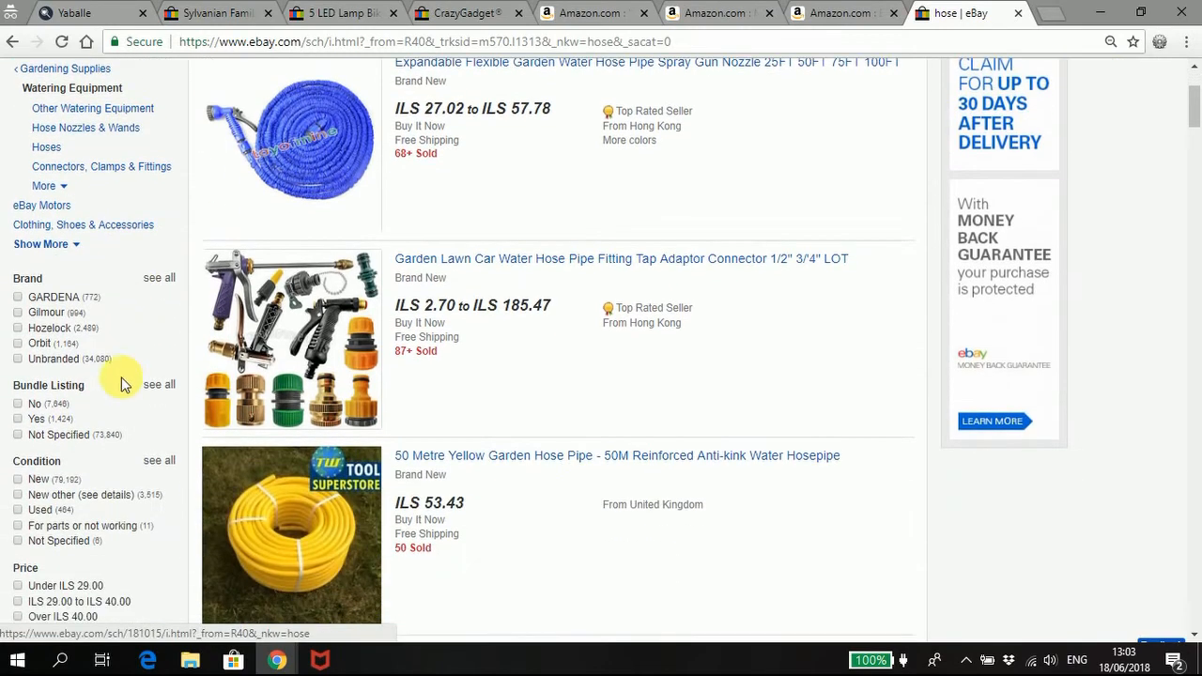
Filter the hose search results to listings whose Bundle Listing value is Yes and run the search again.
click(36, 418)
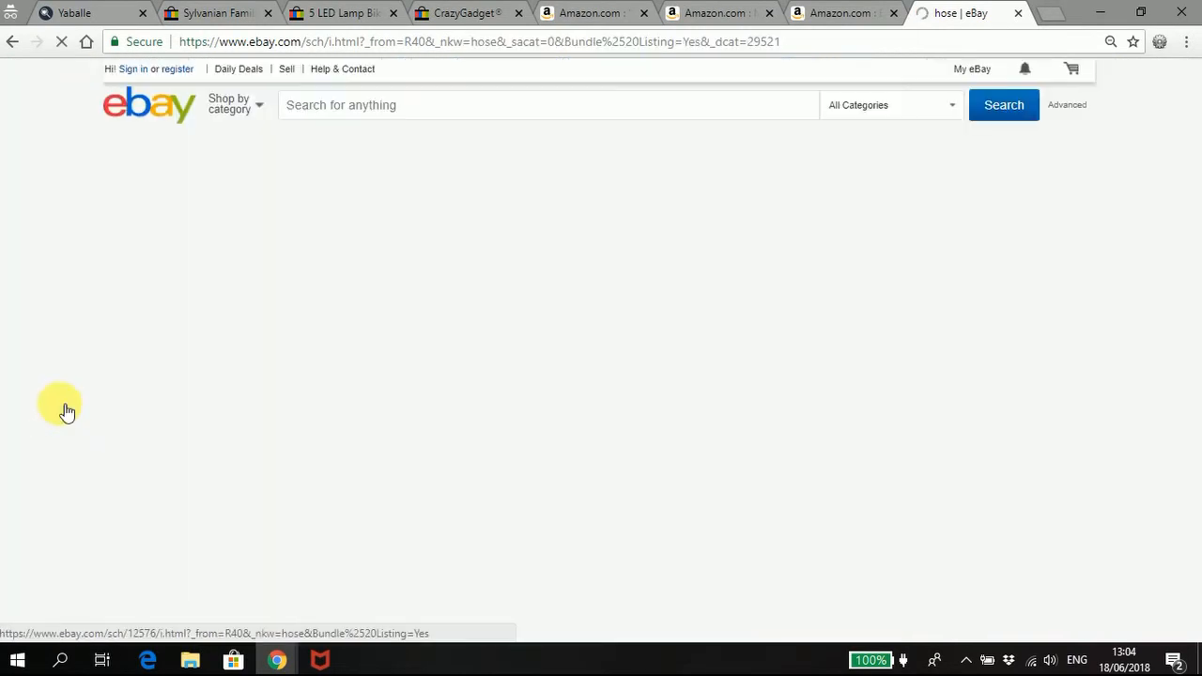
scroll(93, 497, down, 1)
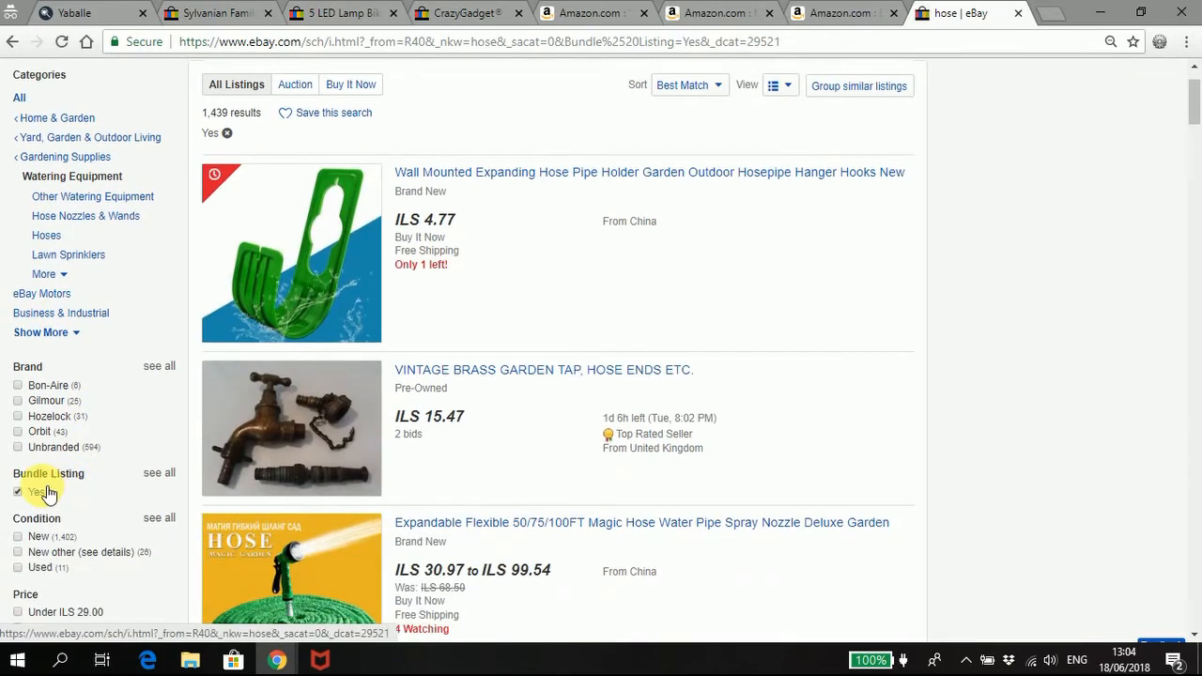
scroll(1073, 276, up, 1)
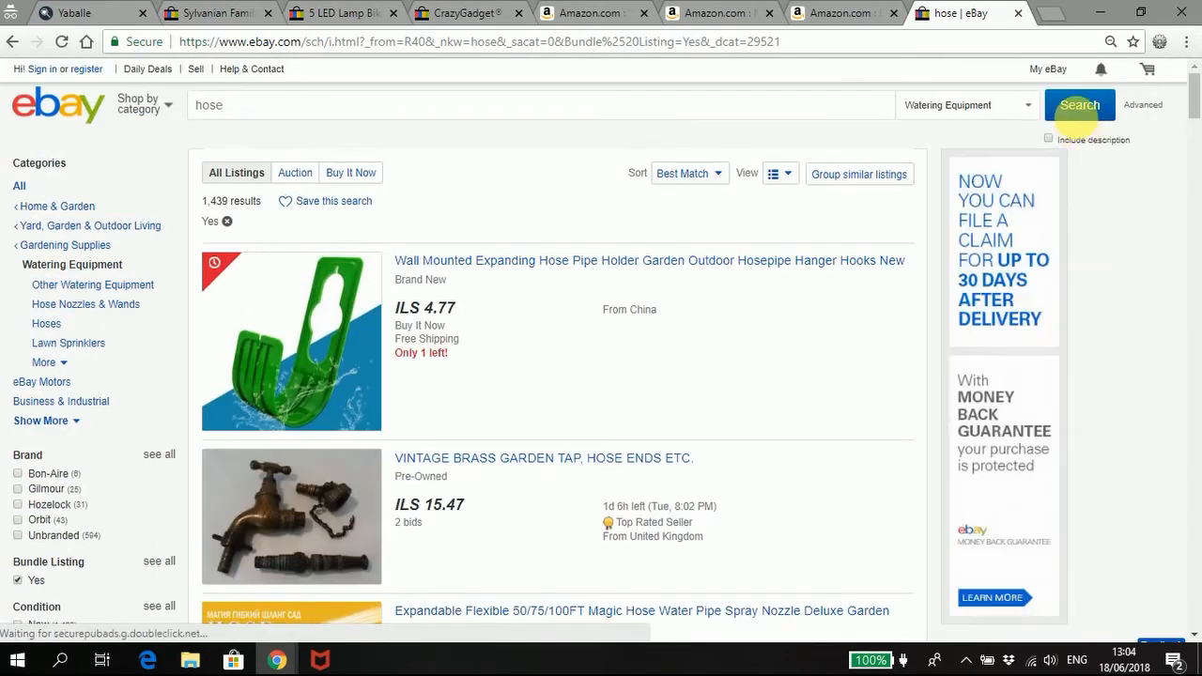
click(1080, 106)
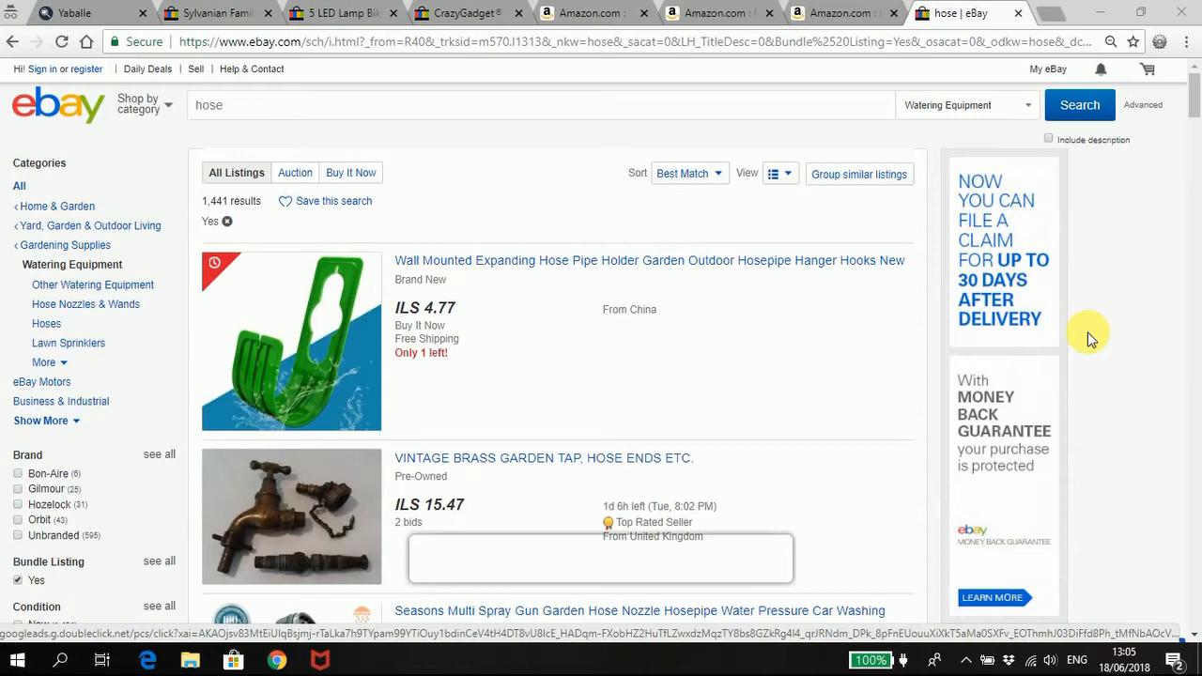
Switch to Yaballe, look through the monitored bundle items and open the Auto Lister for entering a source ASIN/URL.
click(80, 14)
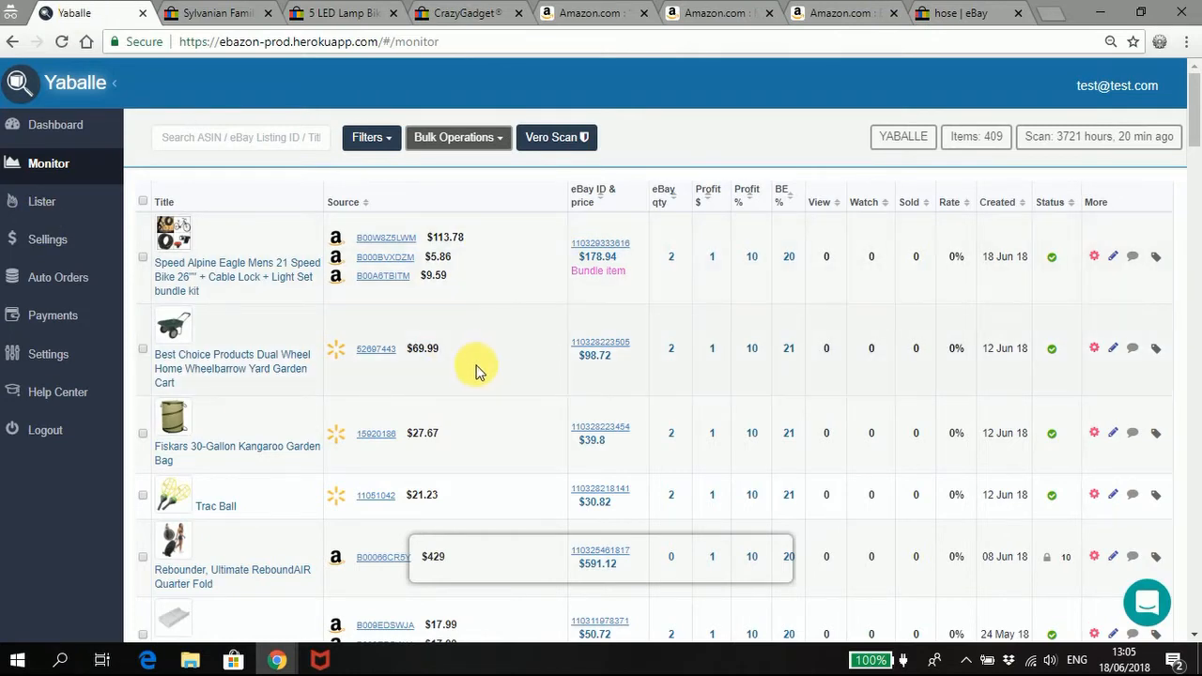
scroll(513, 276, down, 3)
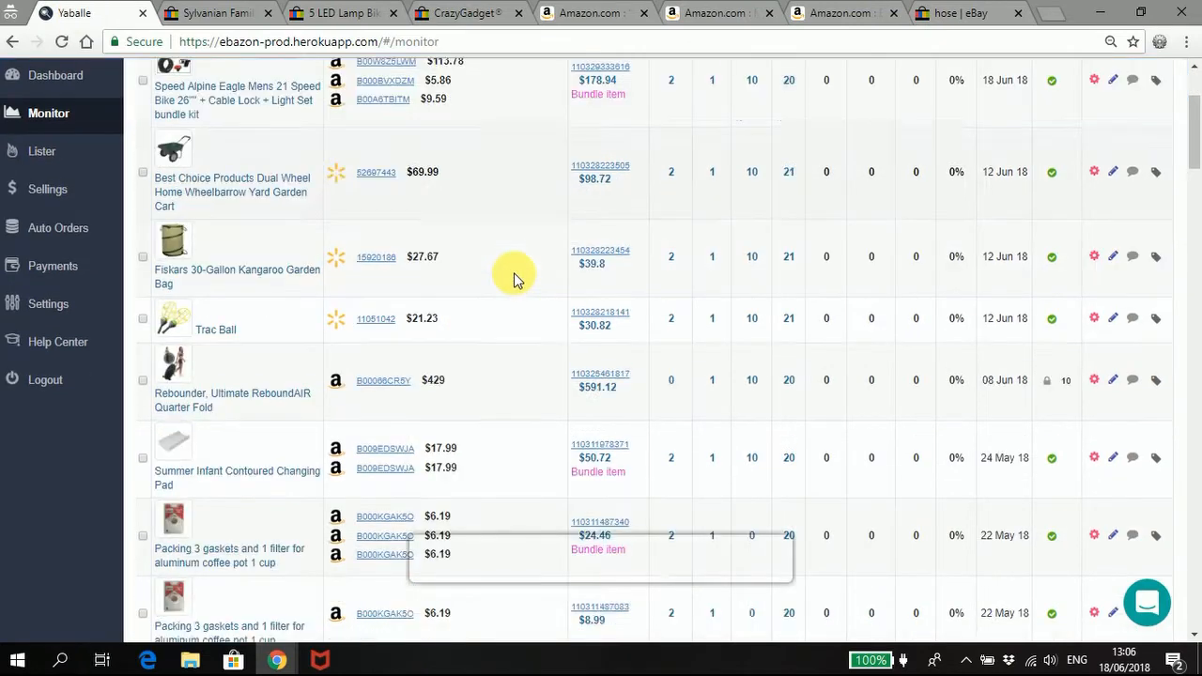
scroll(514, 276, down, 2)
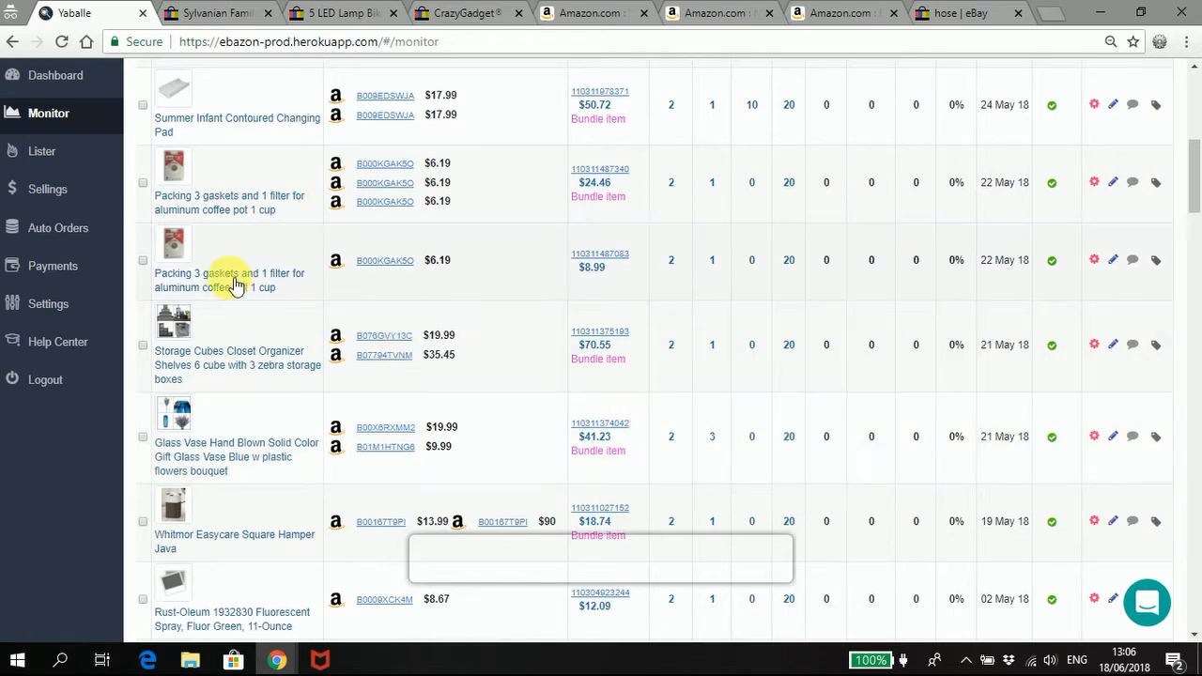
click(56, 158)
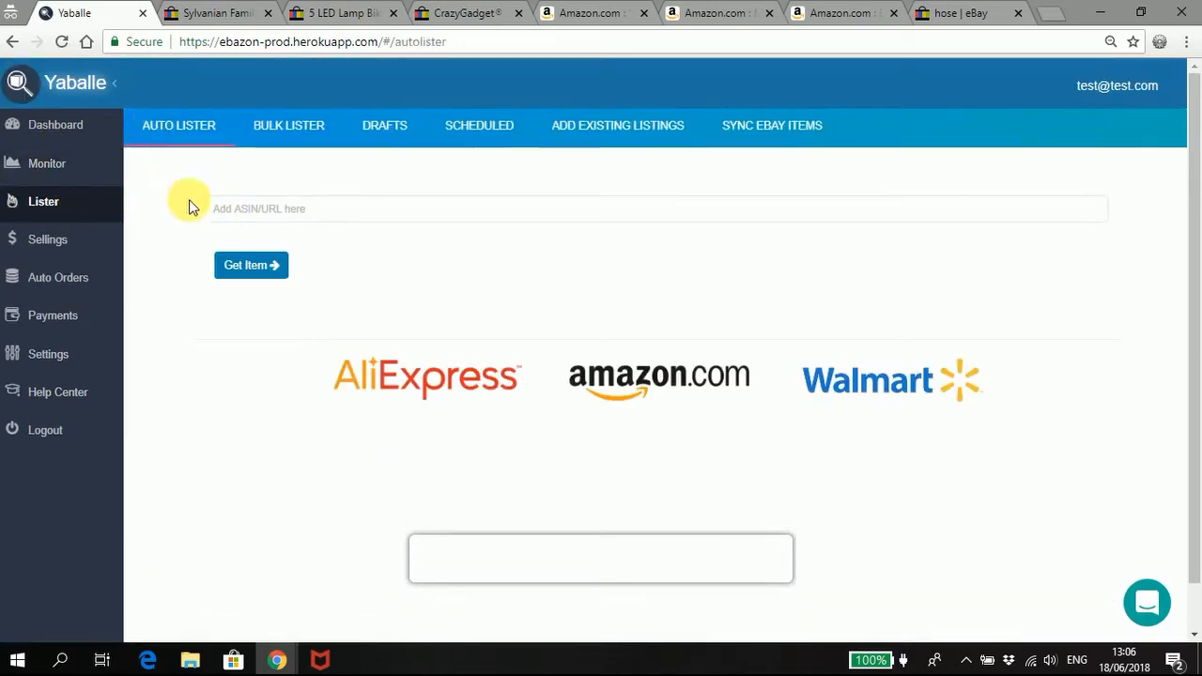
click(230, 211)
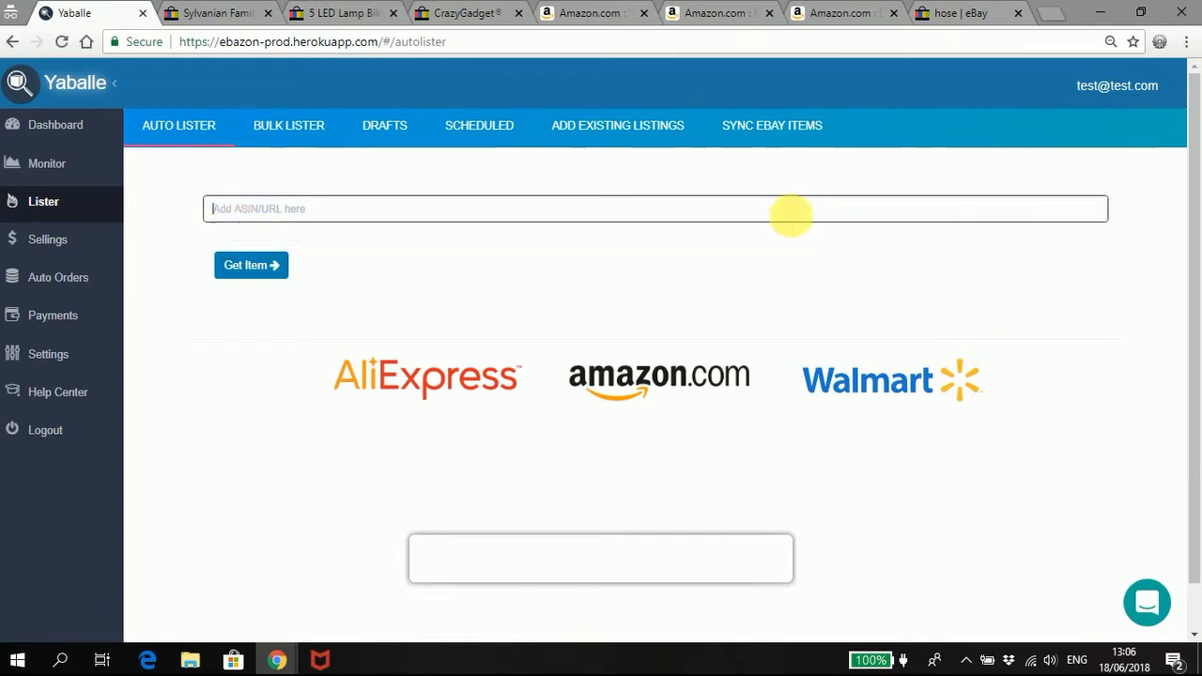
Switch to the Dynacraft bike's Amazon page and examine its Frequently bought together section, highlighting the heading.
click(582, 14)
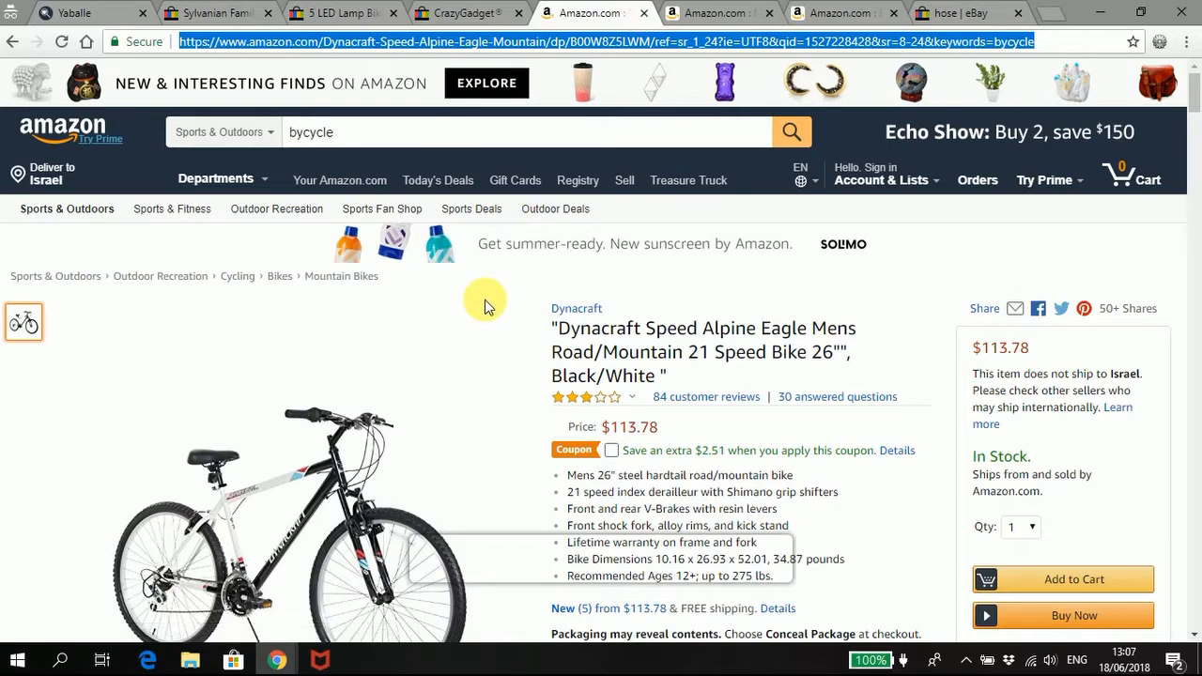
scroll(485, 300, down, 2)
scroll(485, 306, down, 4)
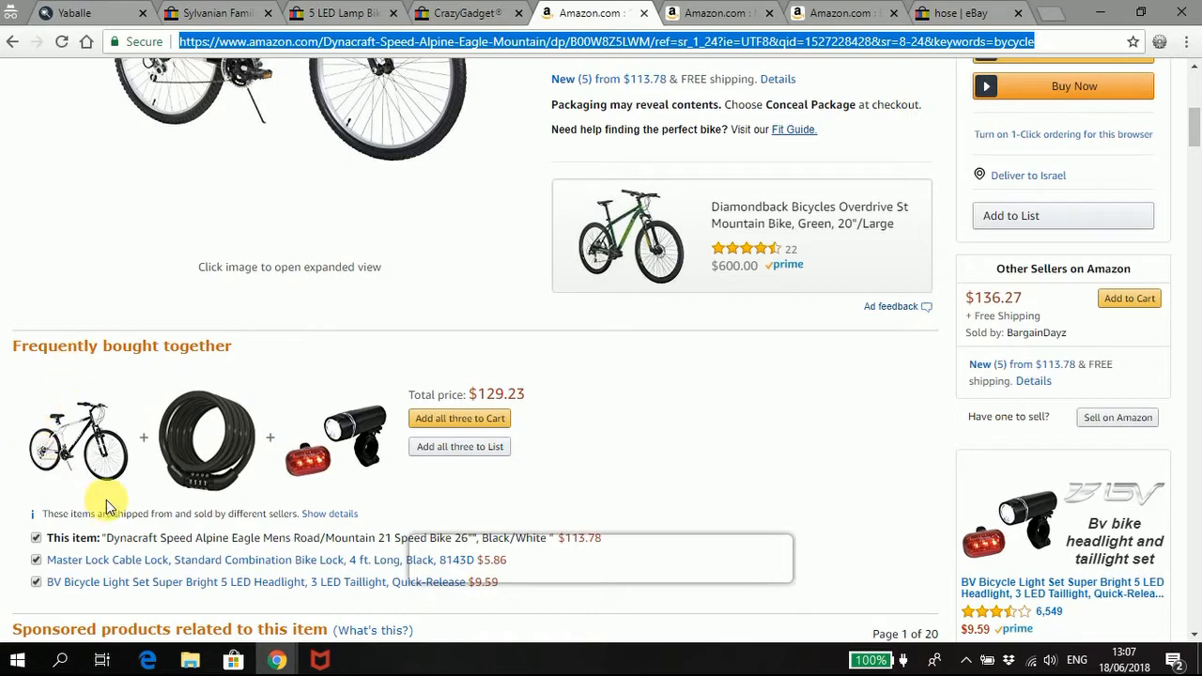
triple_click(68, 350)
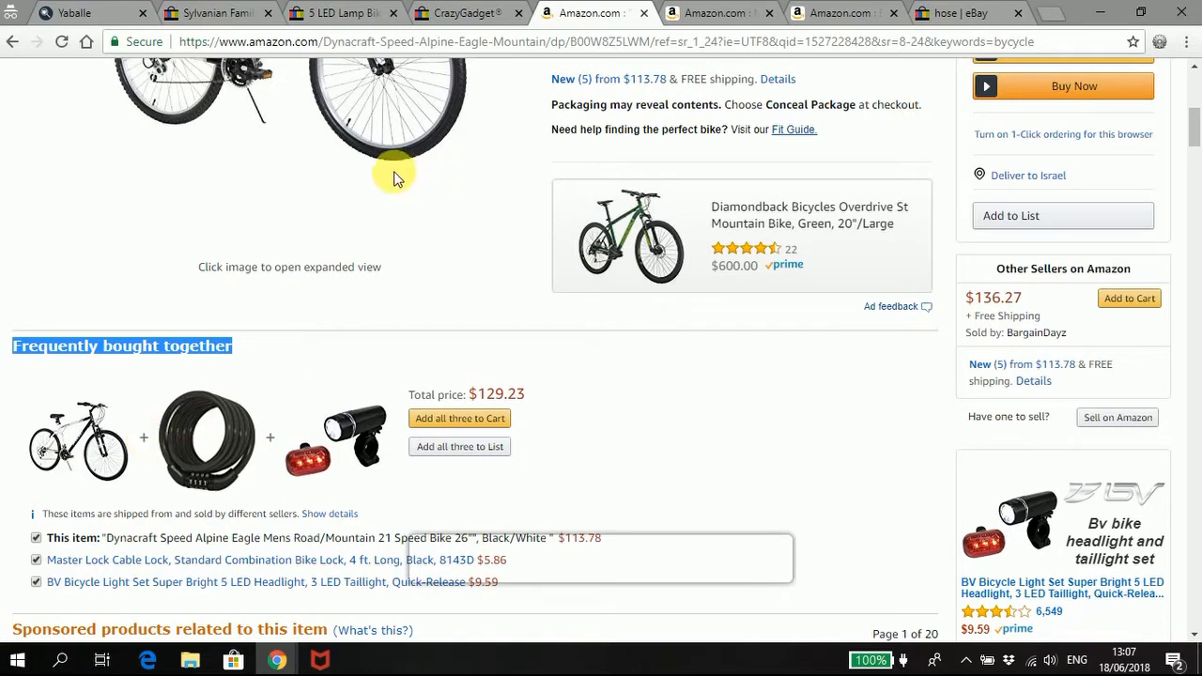
scroll(394, 175, up, 5)
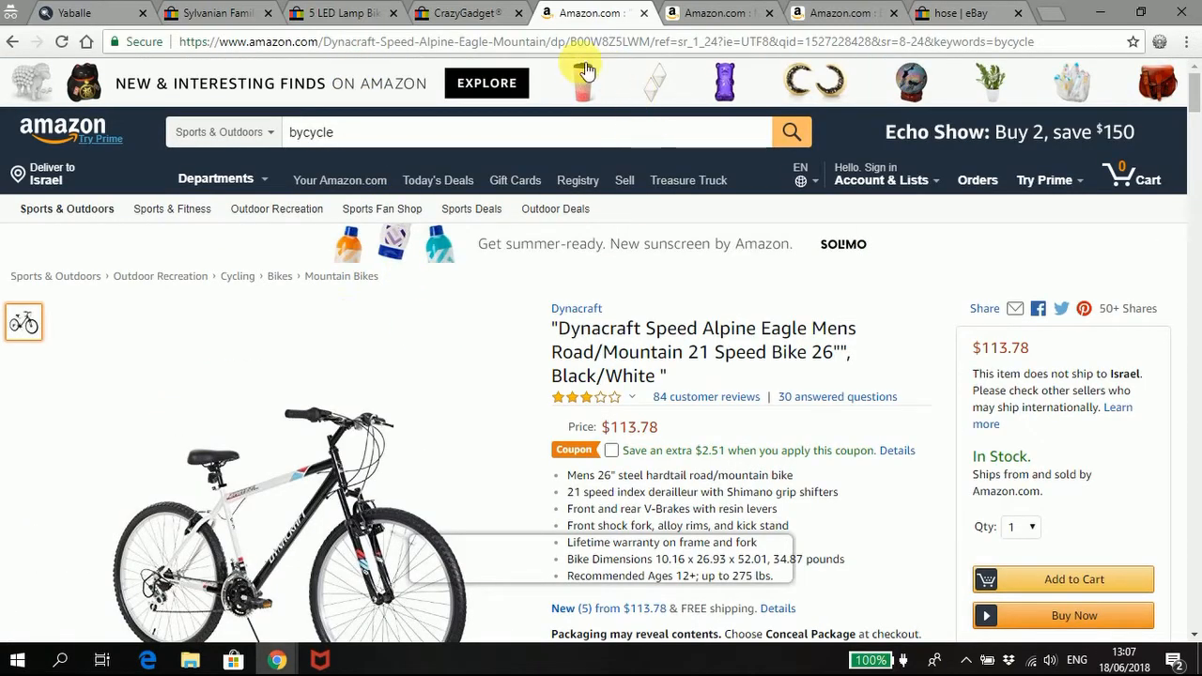
Copy the Dynacraft bike's Amazon URL into the Auto Lister's ASIN/URL field in Yaballe.
click(574, 47)
key(ctrl+c)
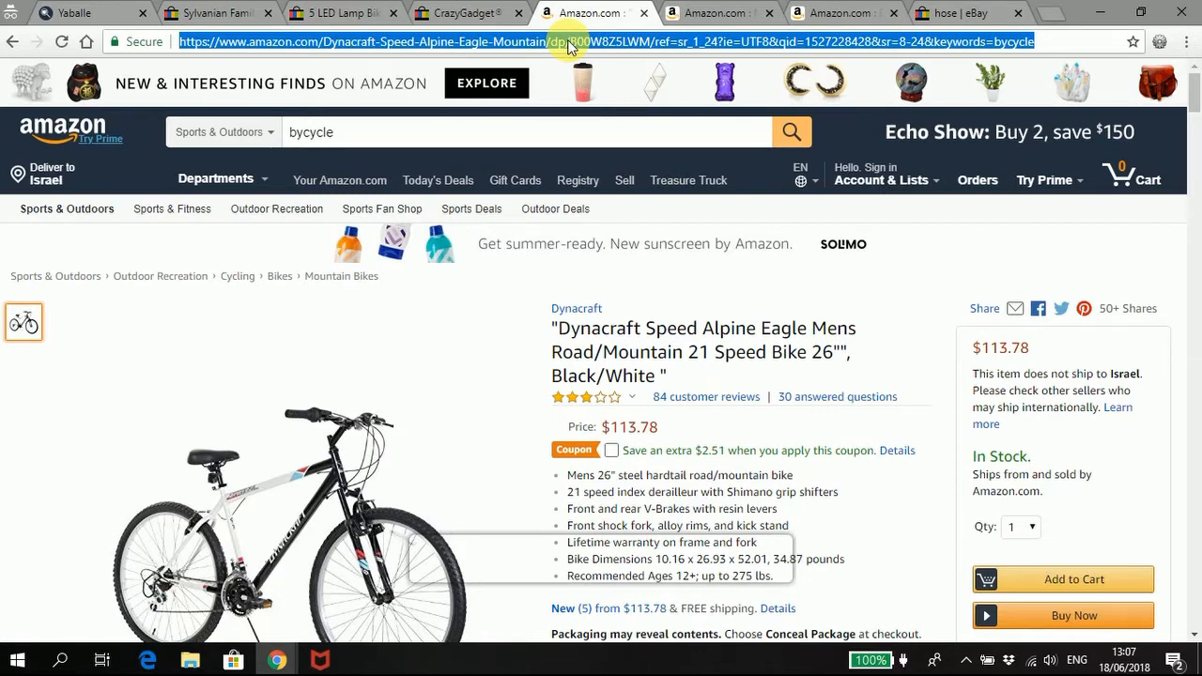
click(83, 14)
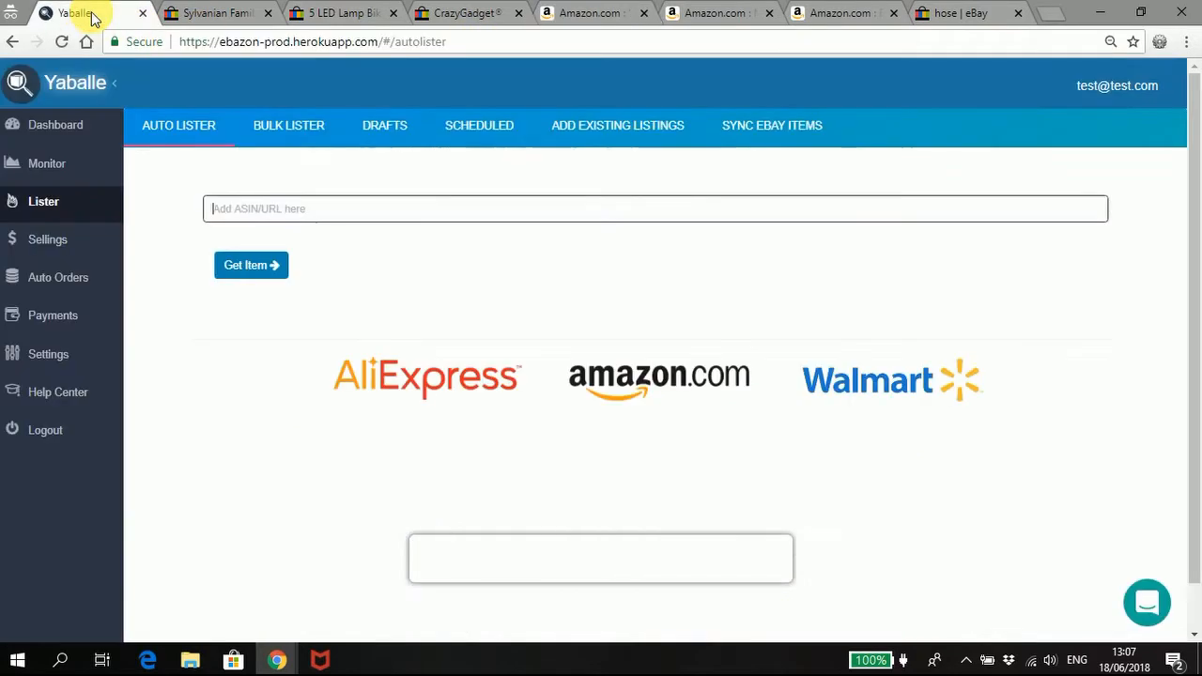
click(261, 208)
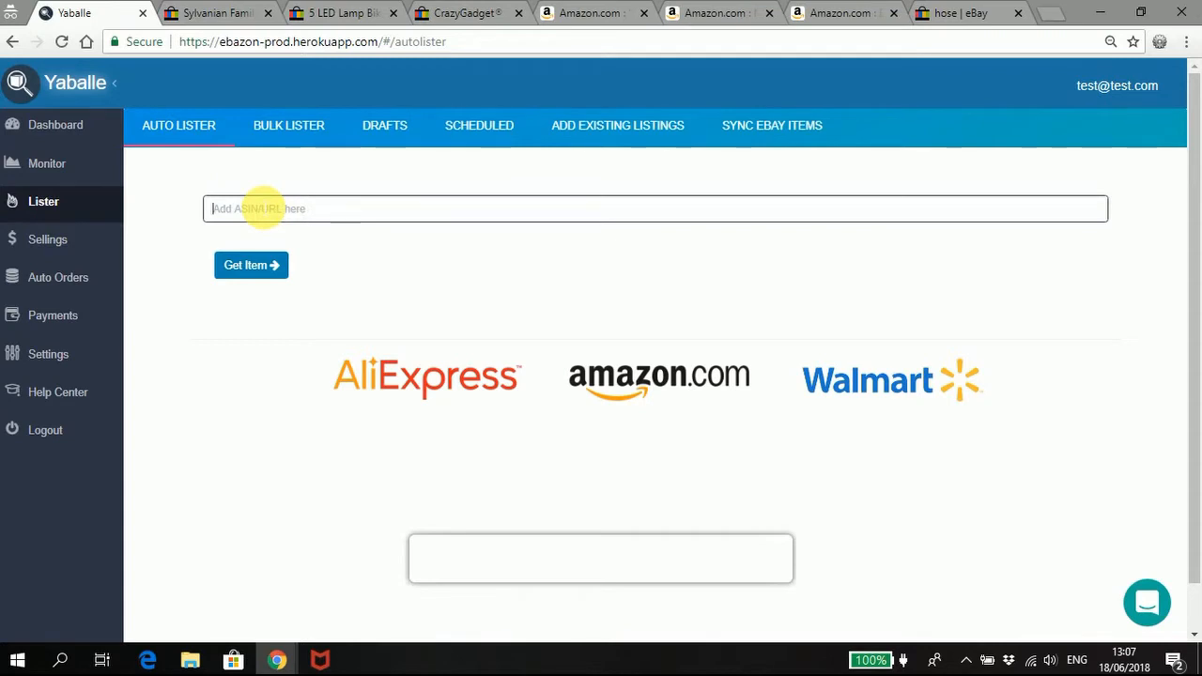
key(ctrl+v)
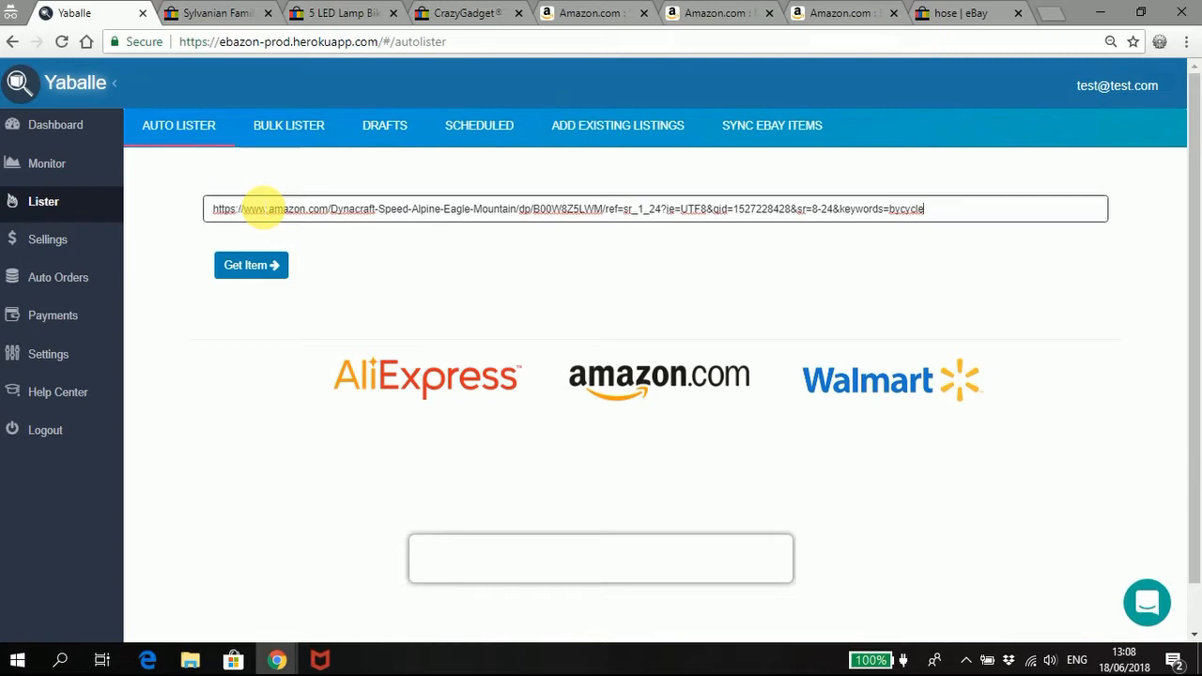
Recheck the Dynacraft bike's Frequently bought together section on Amazon and try to fetch the bike in the Yaballe Auto Lister.
click(590, 13)
scroll(370, 458, down, 3)
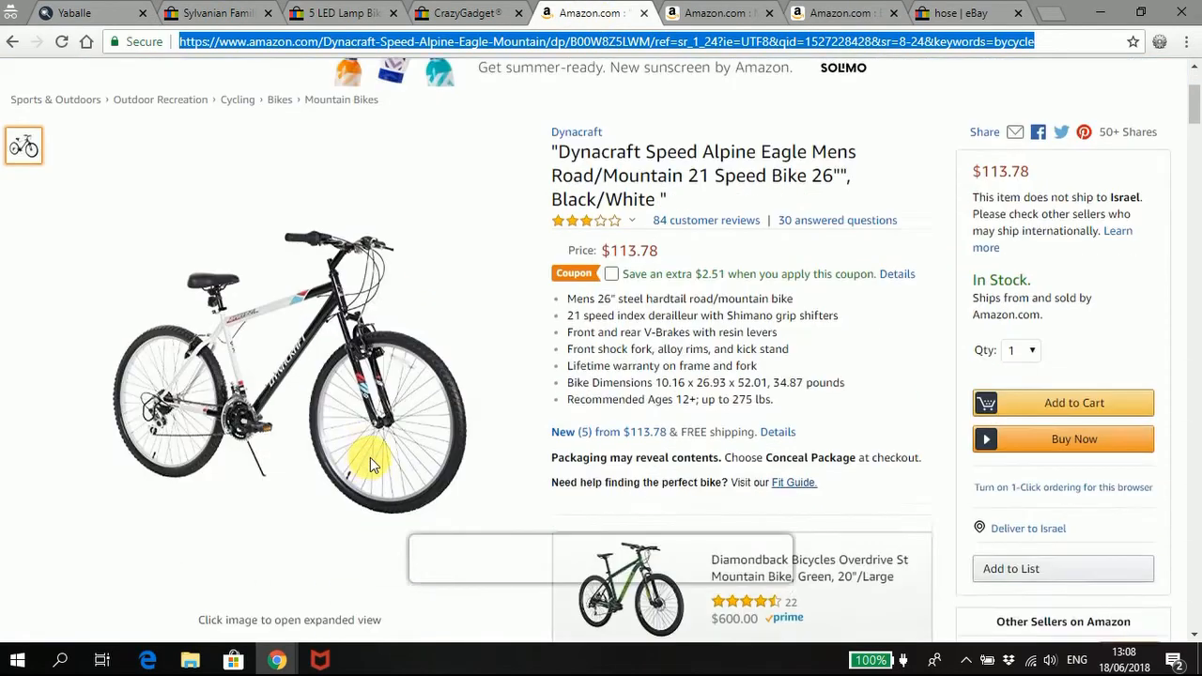
scroll(370, 458, down, 1)
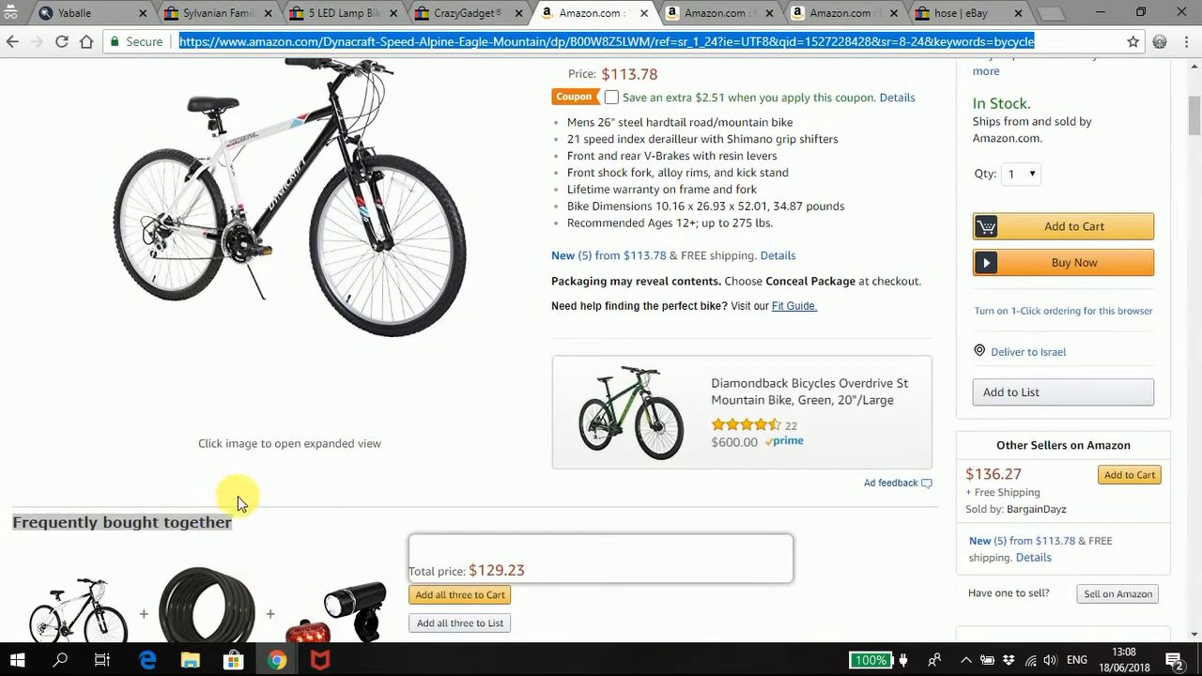
click(75, 13)
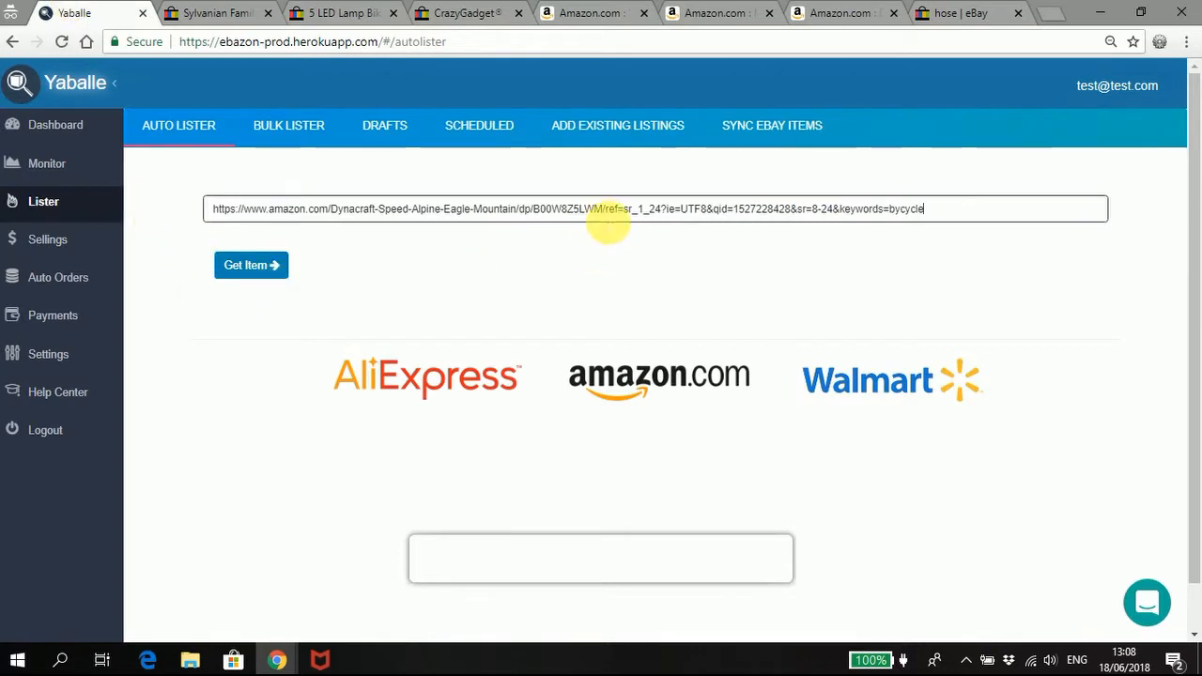
click(250, 266)
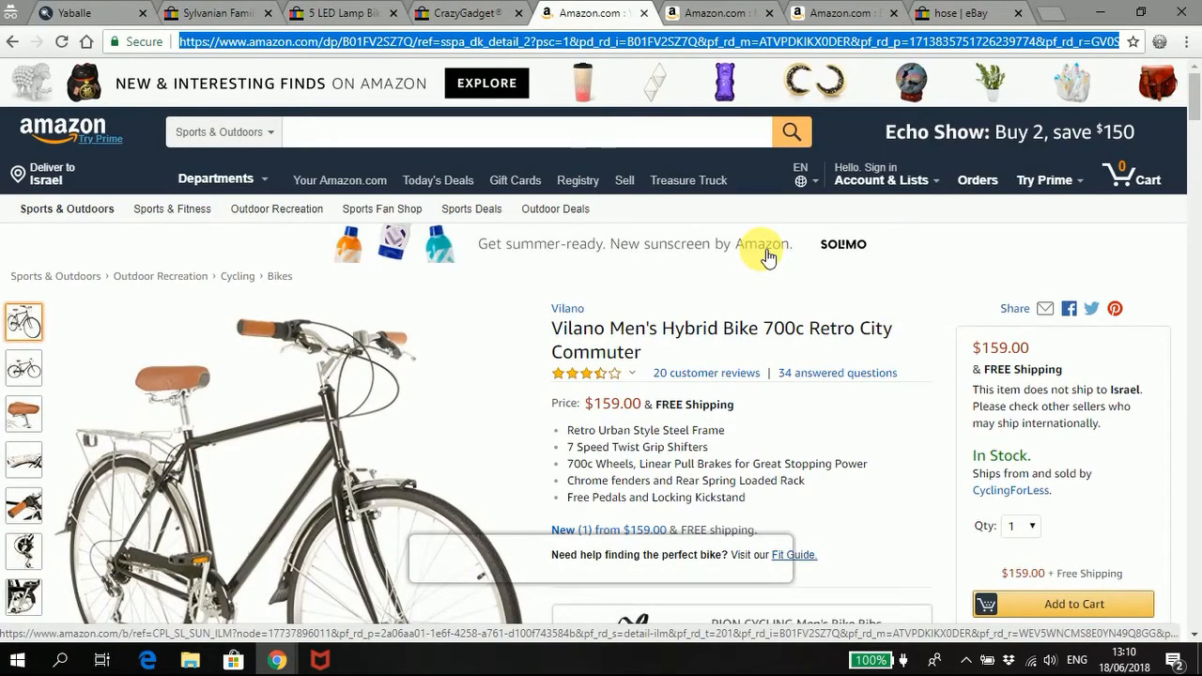
Replace the Auto Lister's source URL with the Amazon URL of the Vilano Men's Hybrid Bike 700c and fetch that item.
mouse_move(408, 409)
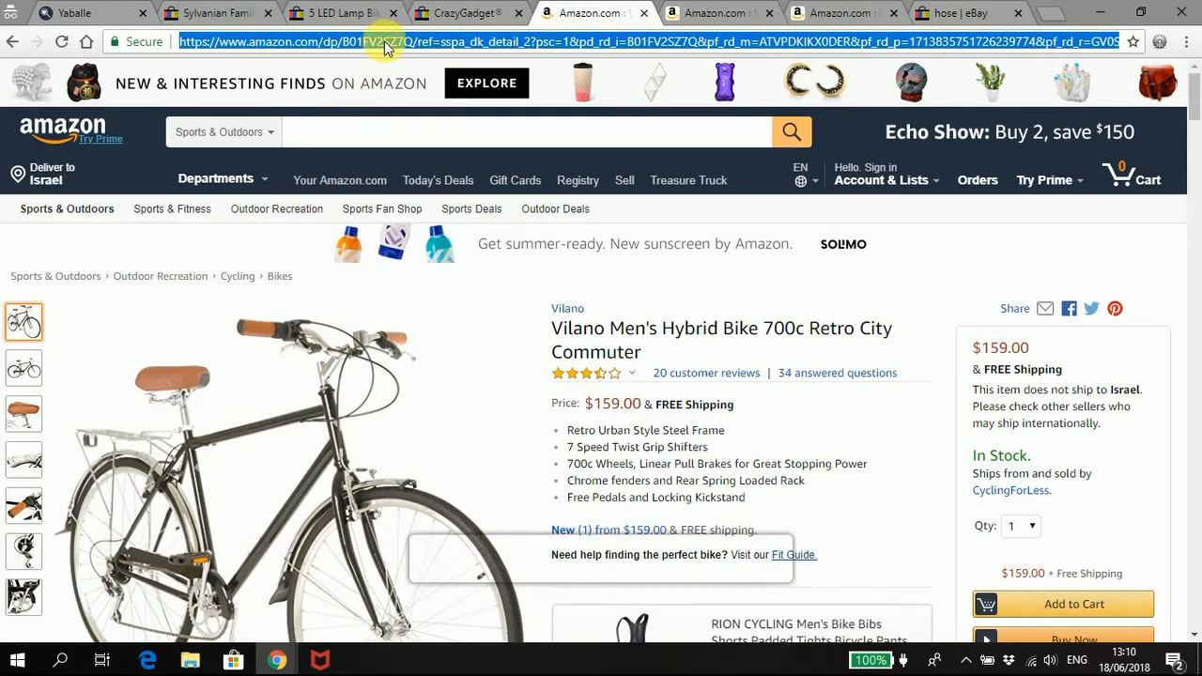
click(82, 13)
triple_click(318, 214)
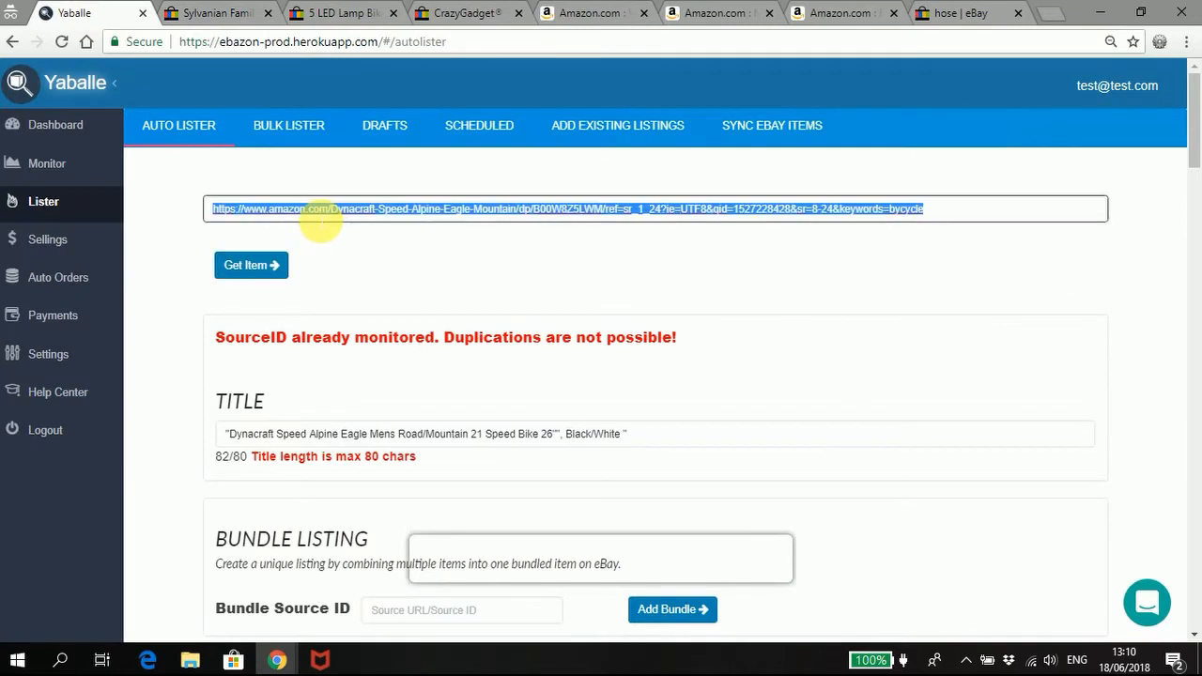
key(ctrl+v)
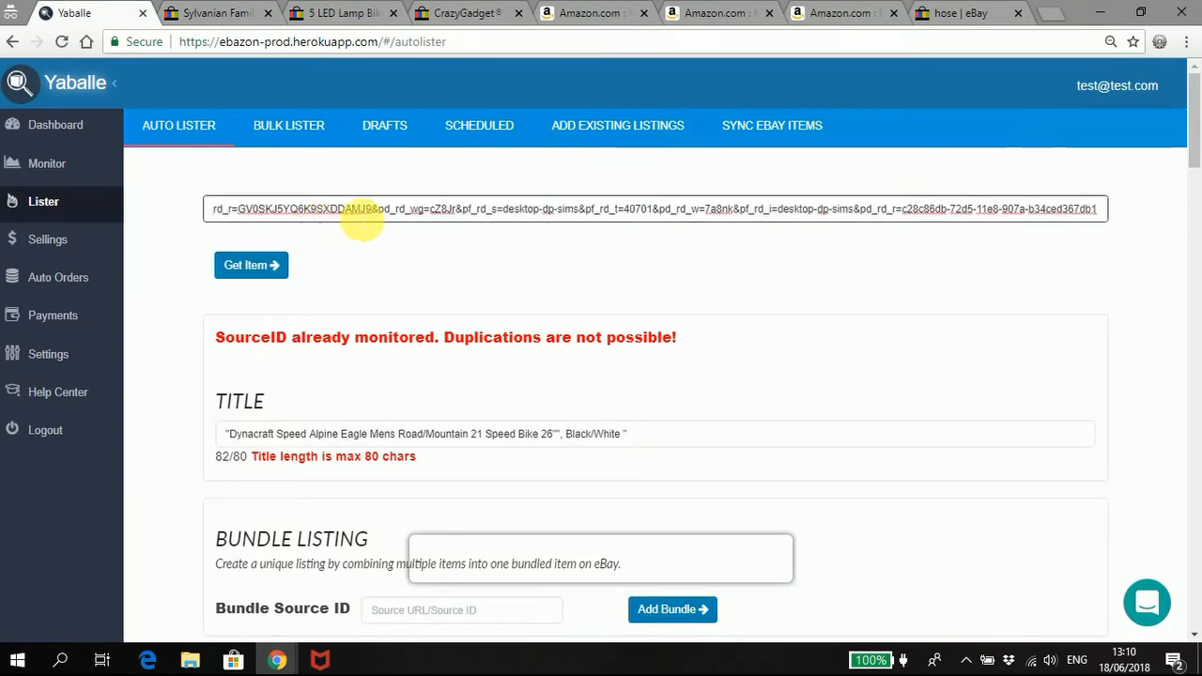
click(267, 268)
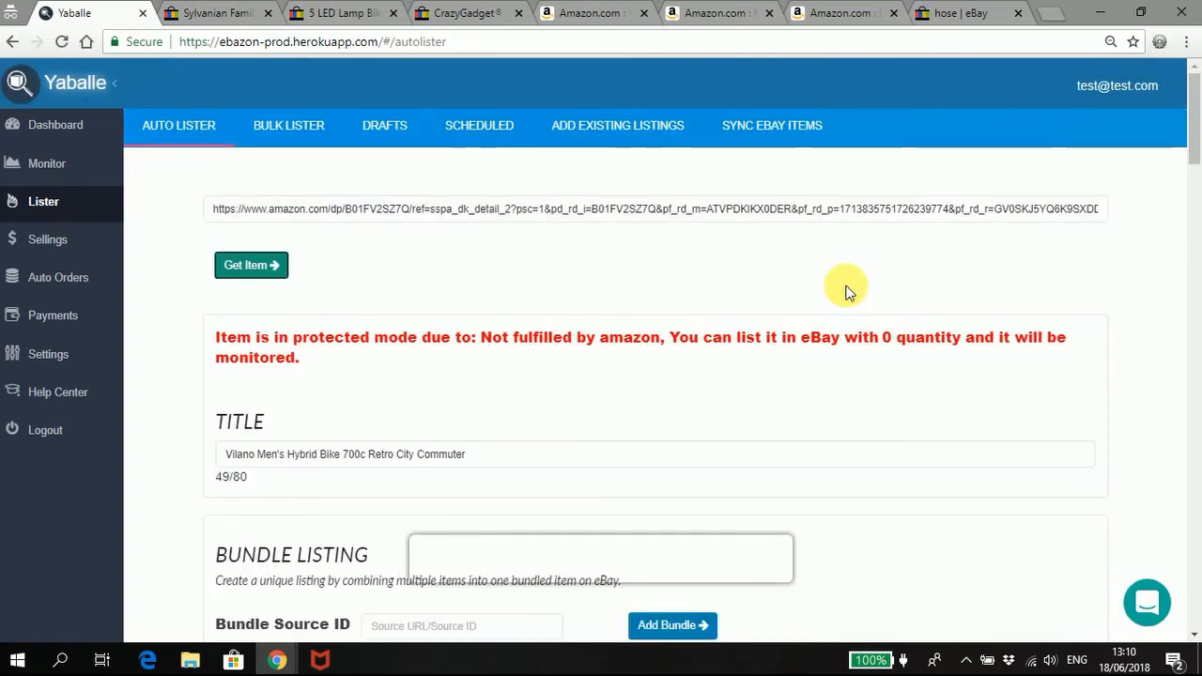
Locate the Vilano bike draft's Bundle Listing section, highlight its heading and activate the empty Bundle Source ID field.
scroll(707, 353, down, 2)
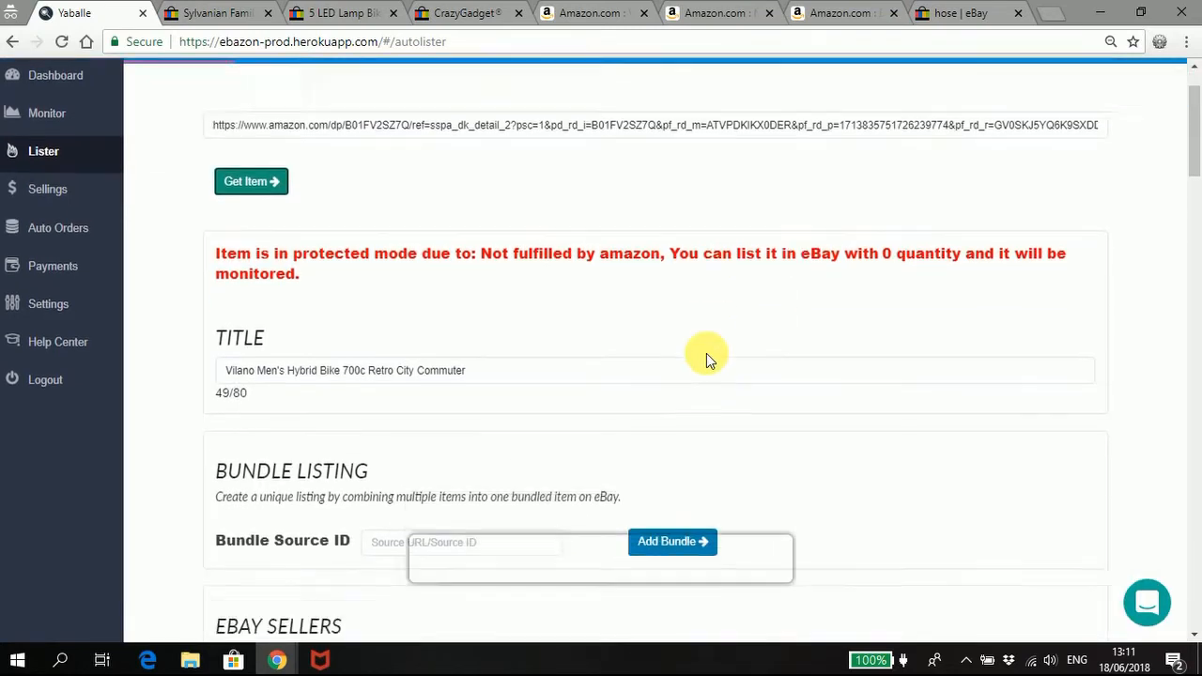
scroll(707, 357, down, 1)
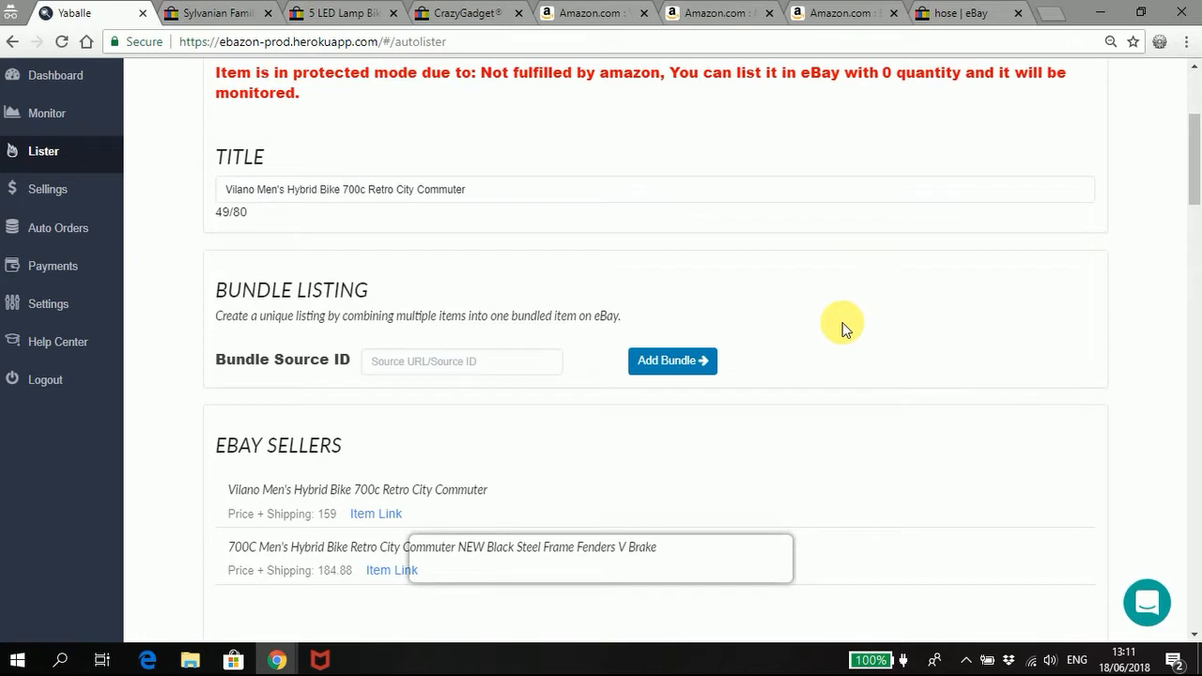
triple_click(284, 292)
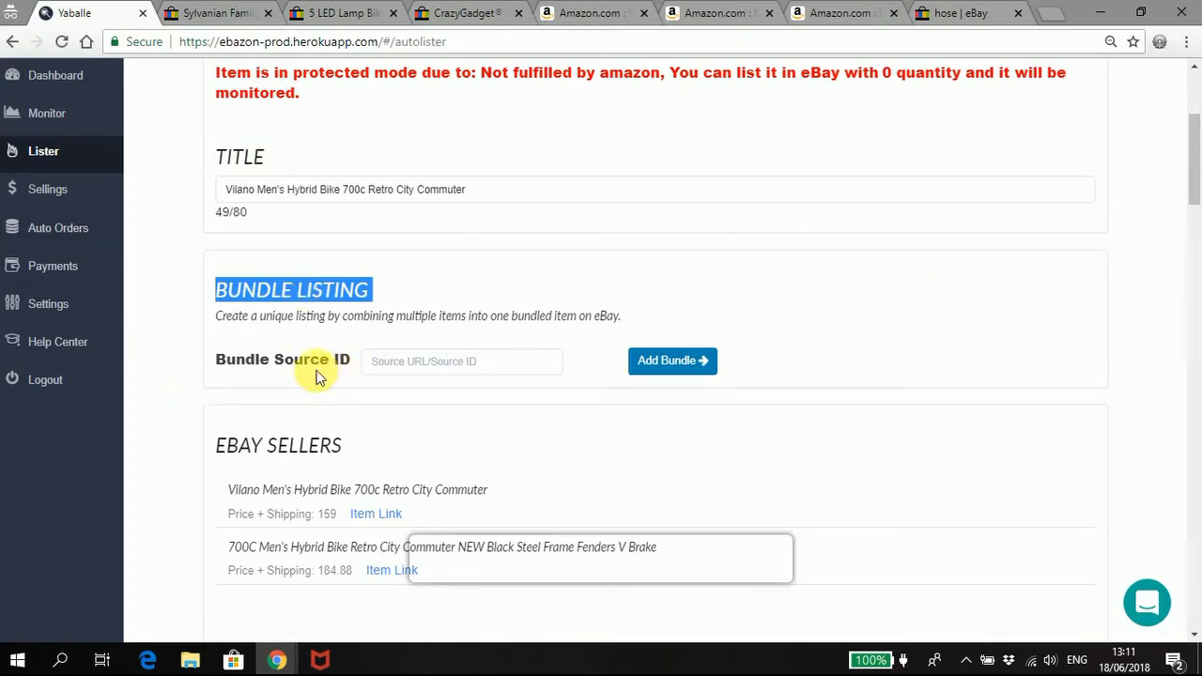
click(387, 368)
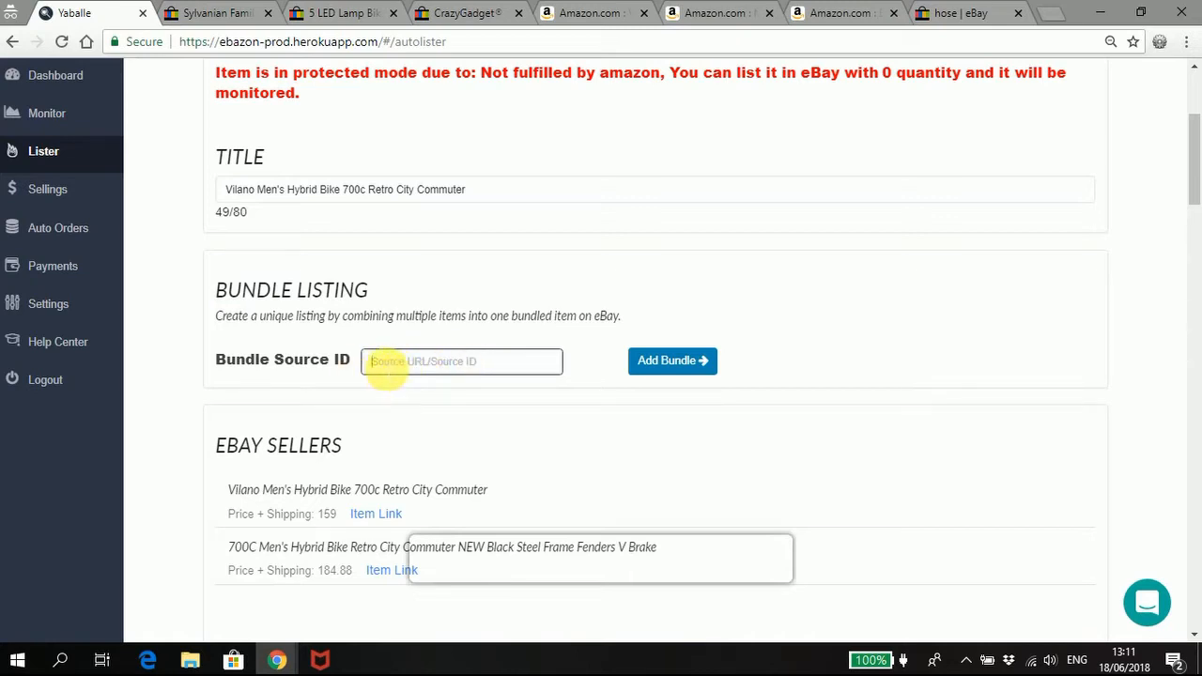
Copy the Amazon URL of the Master Lock Cable Lock 8143D into the Bundle Source ID field in Yaballe.
click(714, 13)
scroll(507, 247, up, 10)
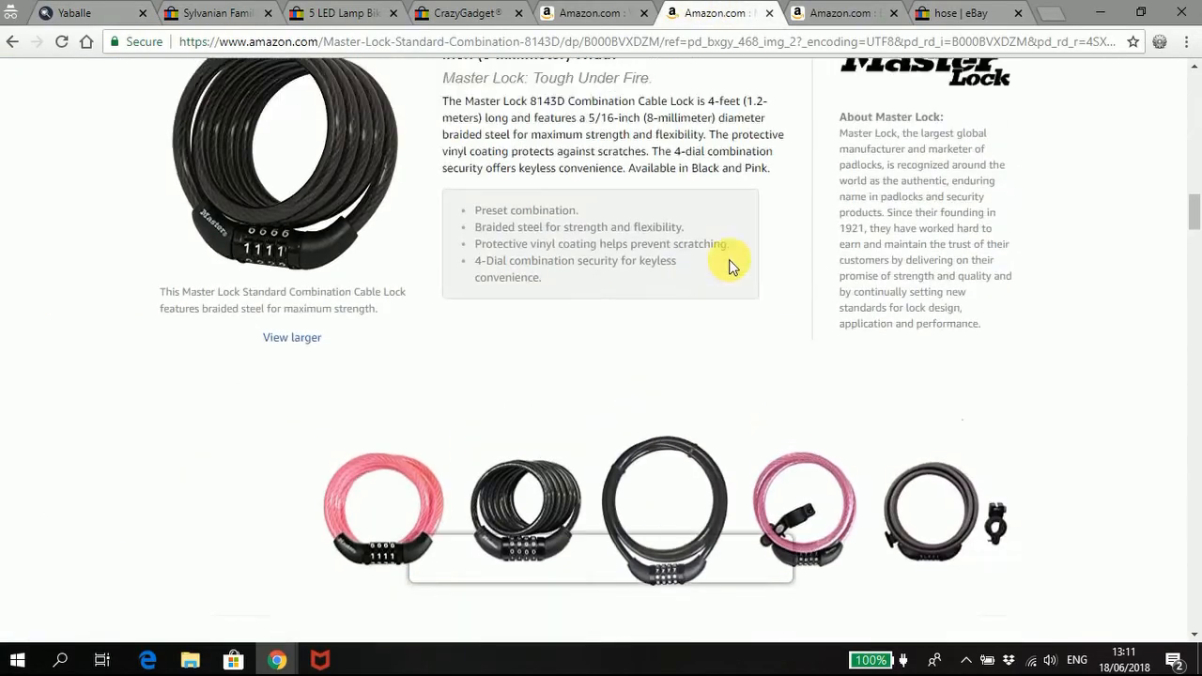
scroll(644, 201, up, 10)
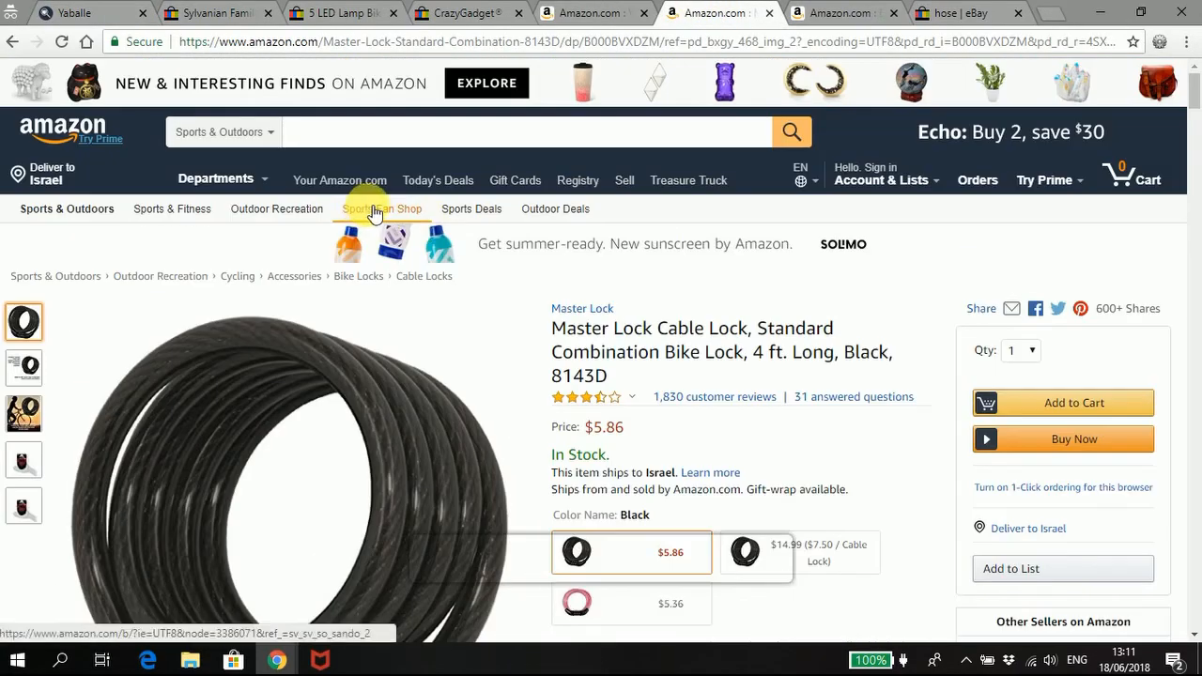
click(317, 44)
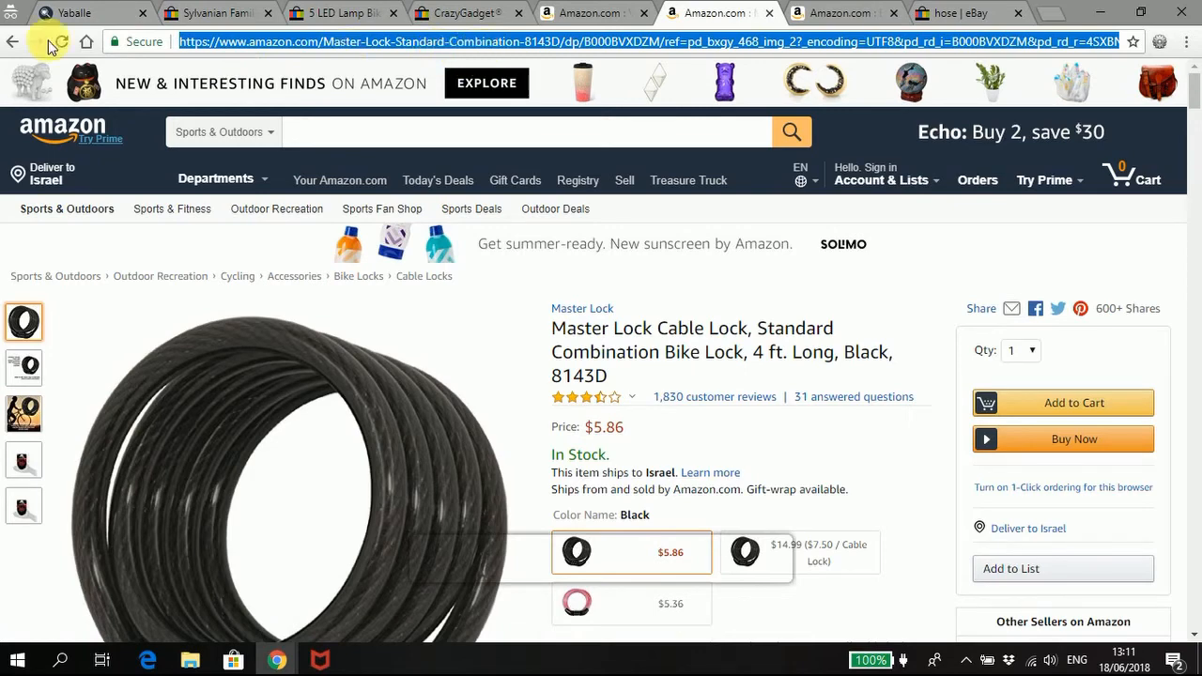
click(80, 13)
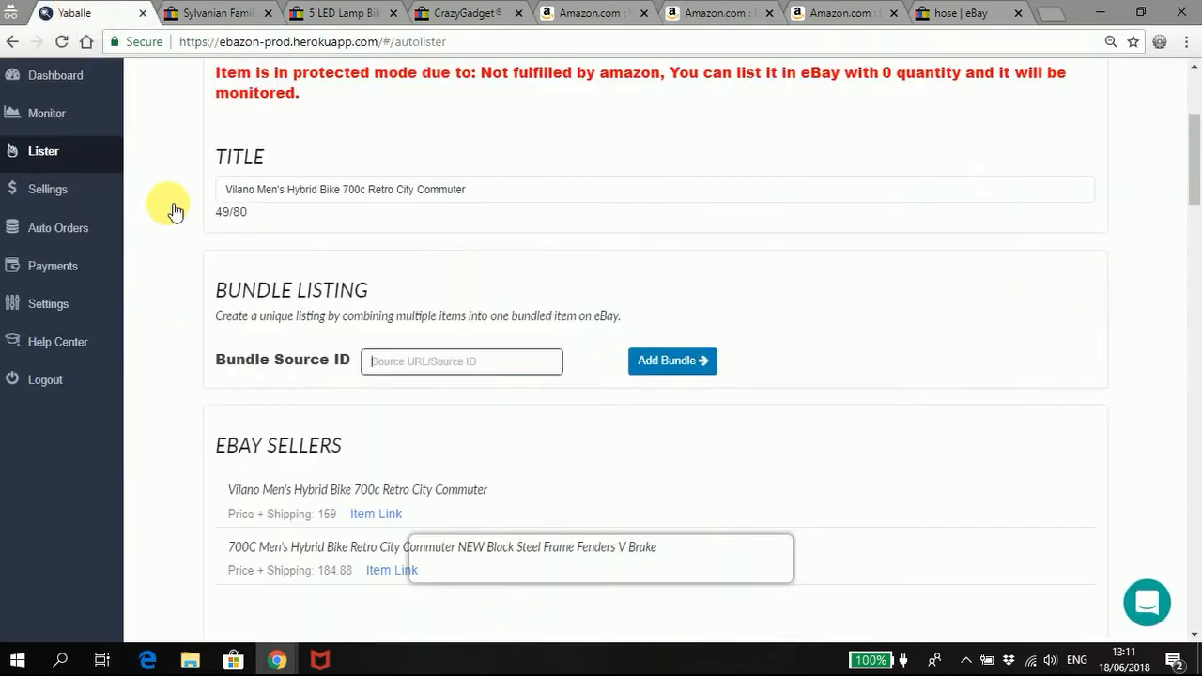
click(407, 368)
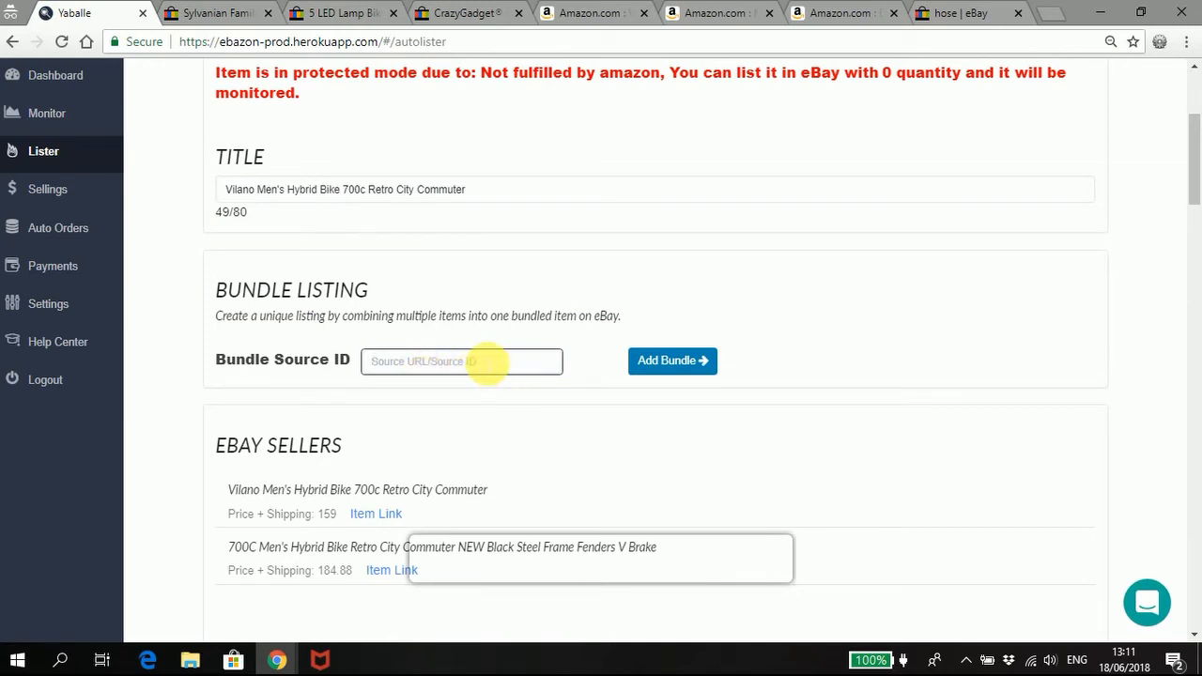
key(ctrl+v)
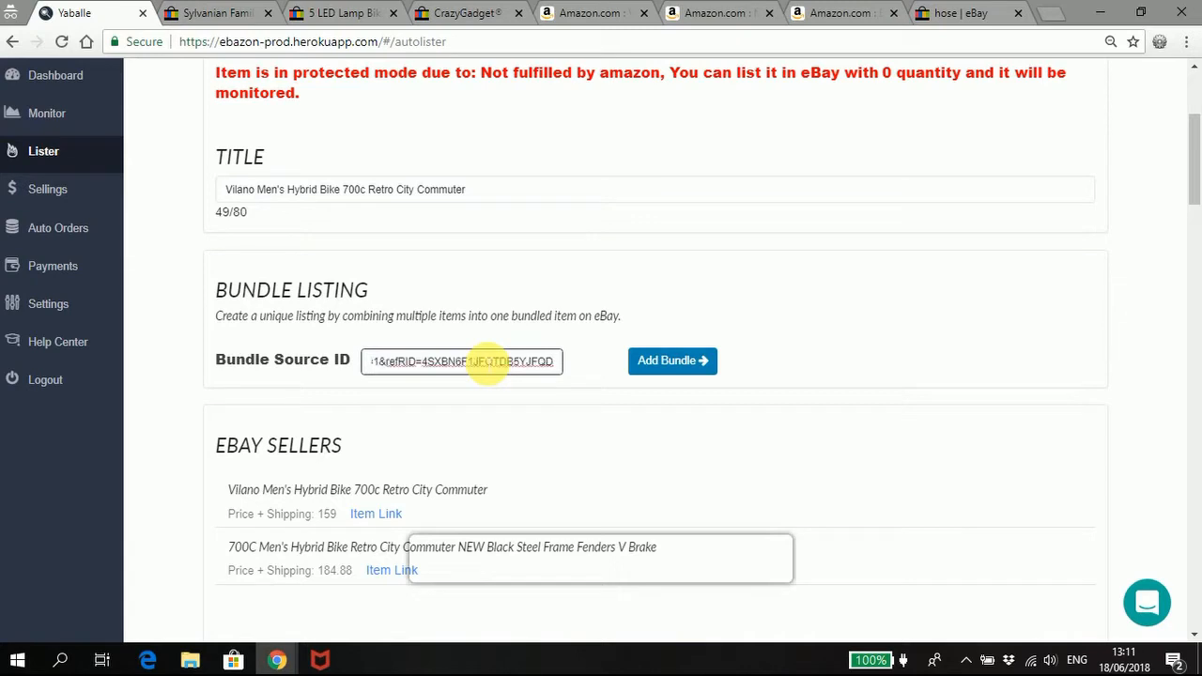
Add the Master Lock cable lock to the Vilano bike's bundle and check the resulting items in the bundle table.
click(685, 372)
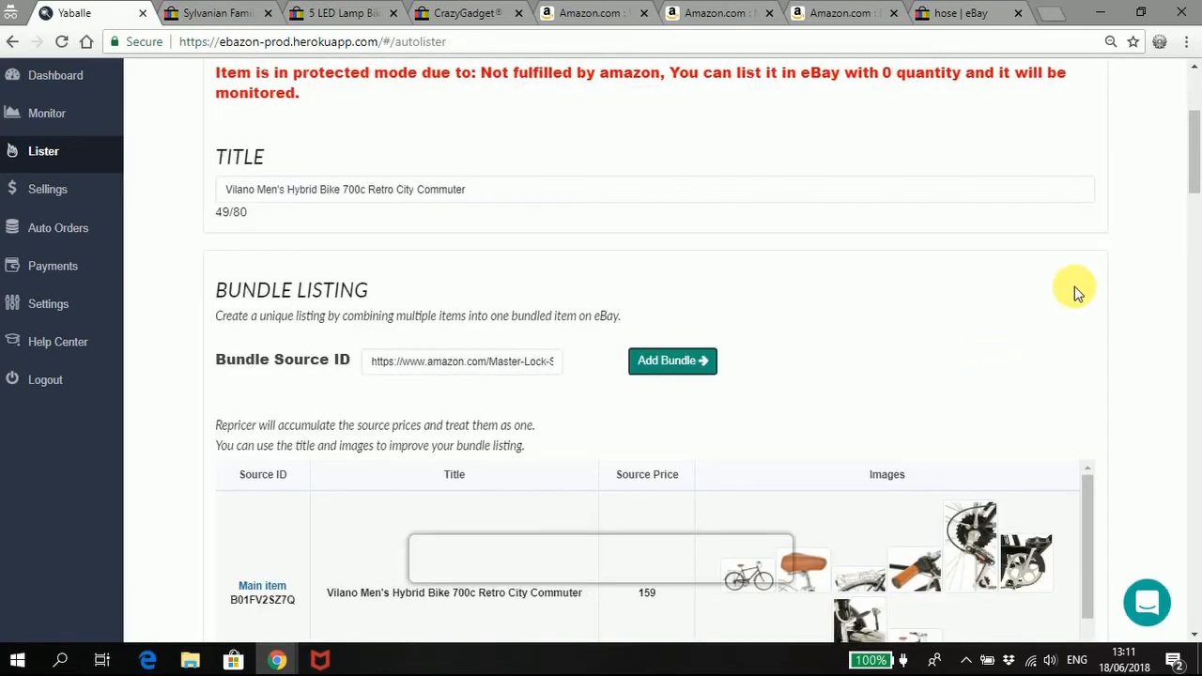
scroll(1076, 291, down, 2)
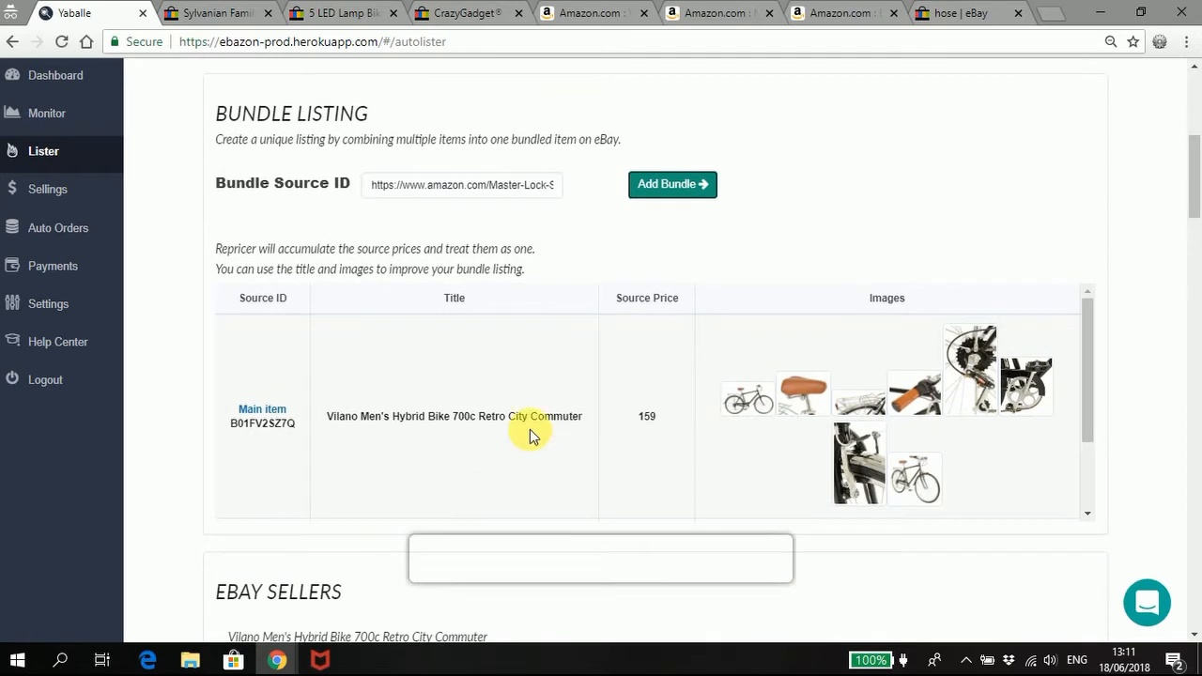
scroll(953, 365, down, 2)
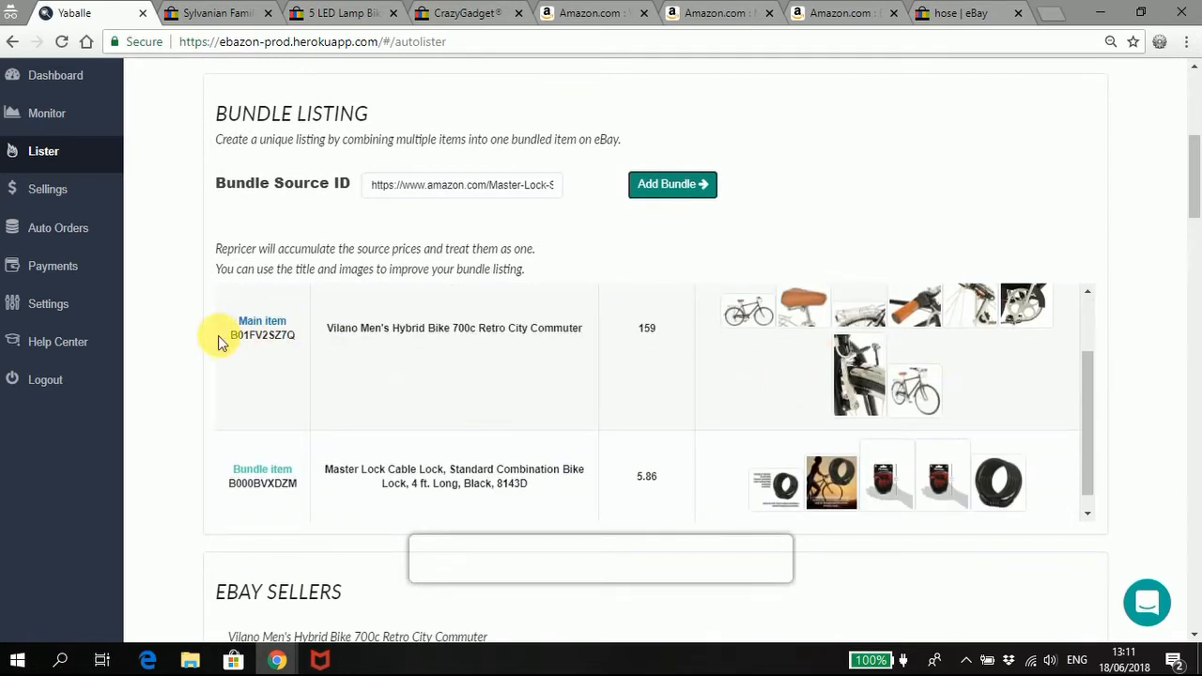
drag(1087, 443, 1089, 338)
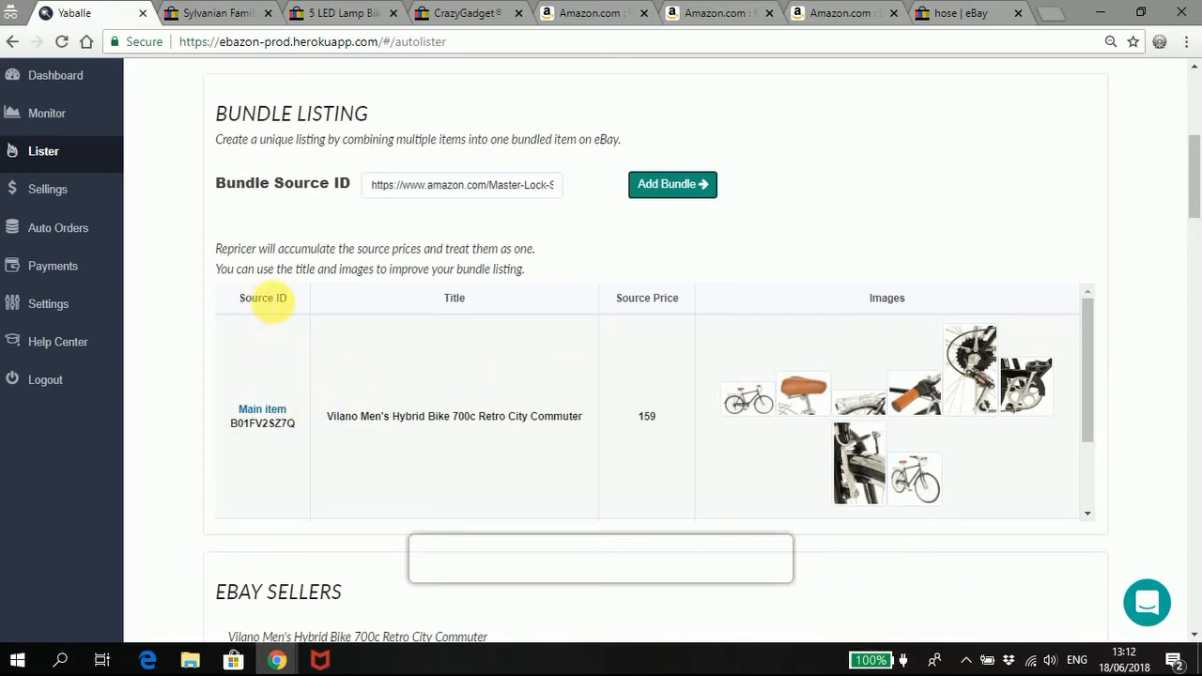
Highlight the Source ID, Title, Source Price and Images column headings of the bundle table and review its rows.
drag(236, 299, 287, 301)
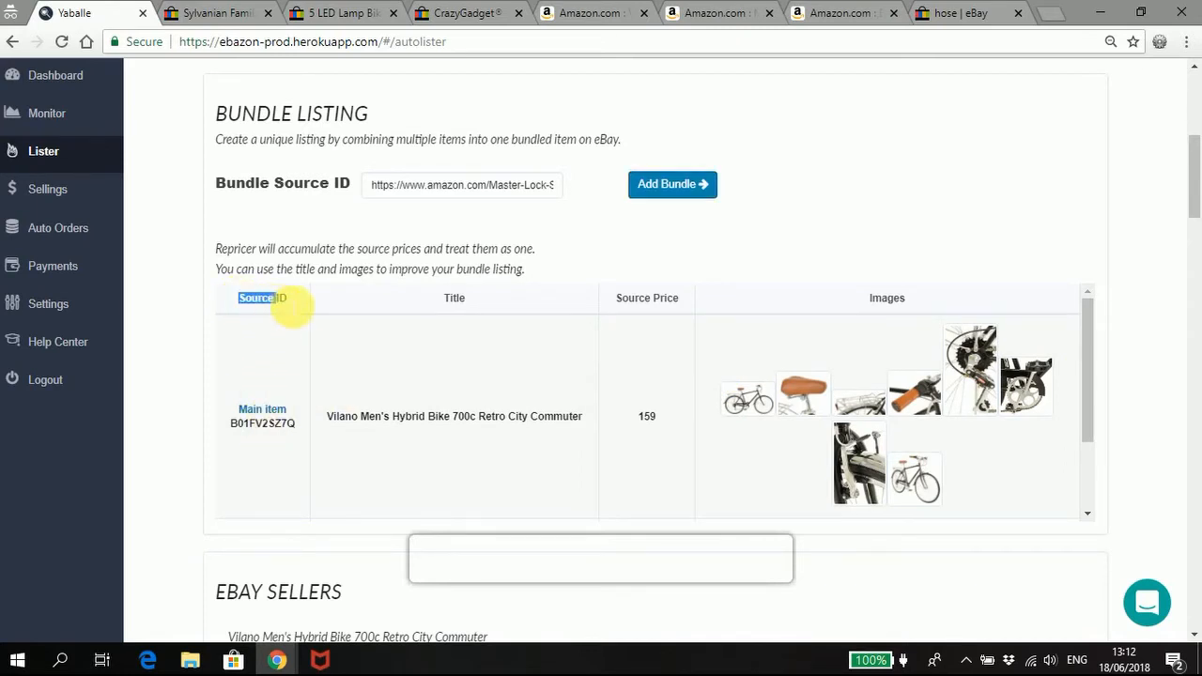
double_click(456, 298)
drag(612, 291, 683, 305)
drag(851, 301, 910, 297)
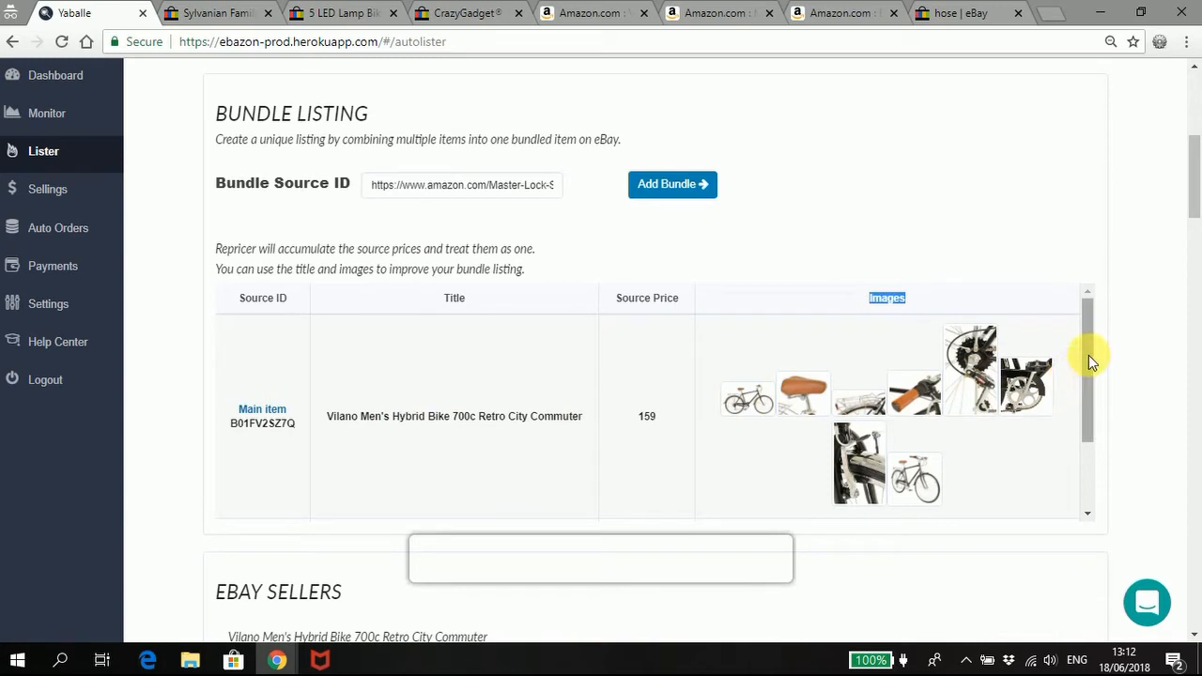
scroll(1089, 355, down, 1)
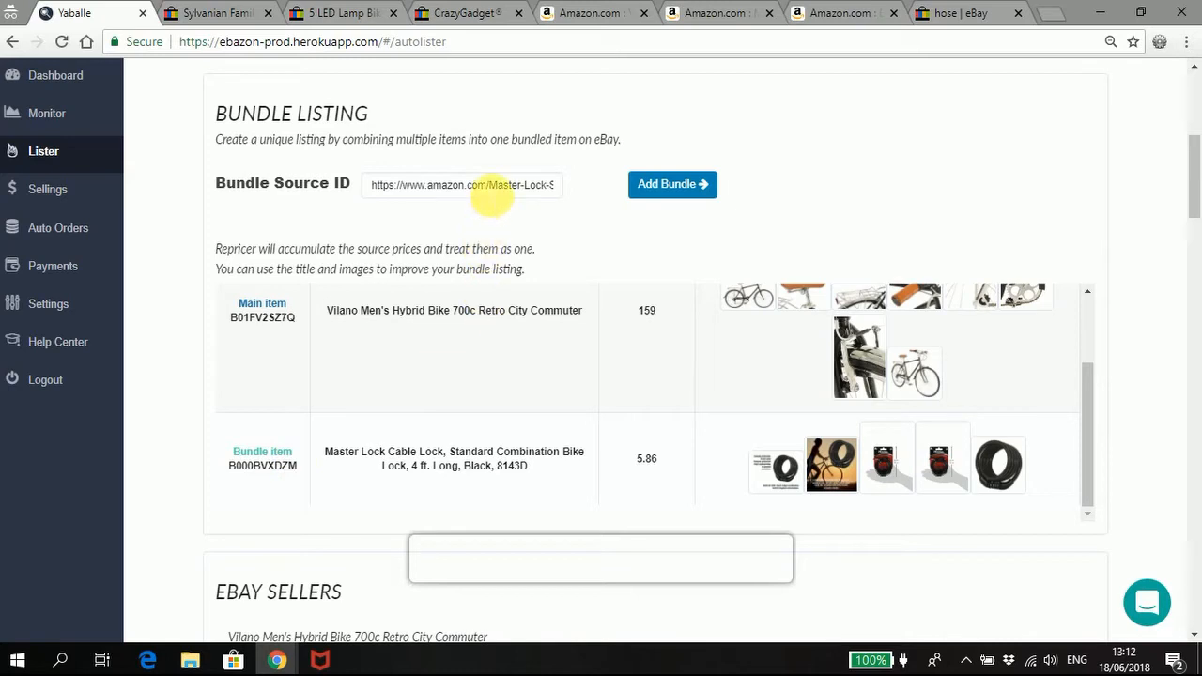
Replace the Bundle Source ID with the Amazon URL of the BV Bicycle Light Set and add it to the bundle.
double_click(477, 185)
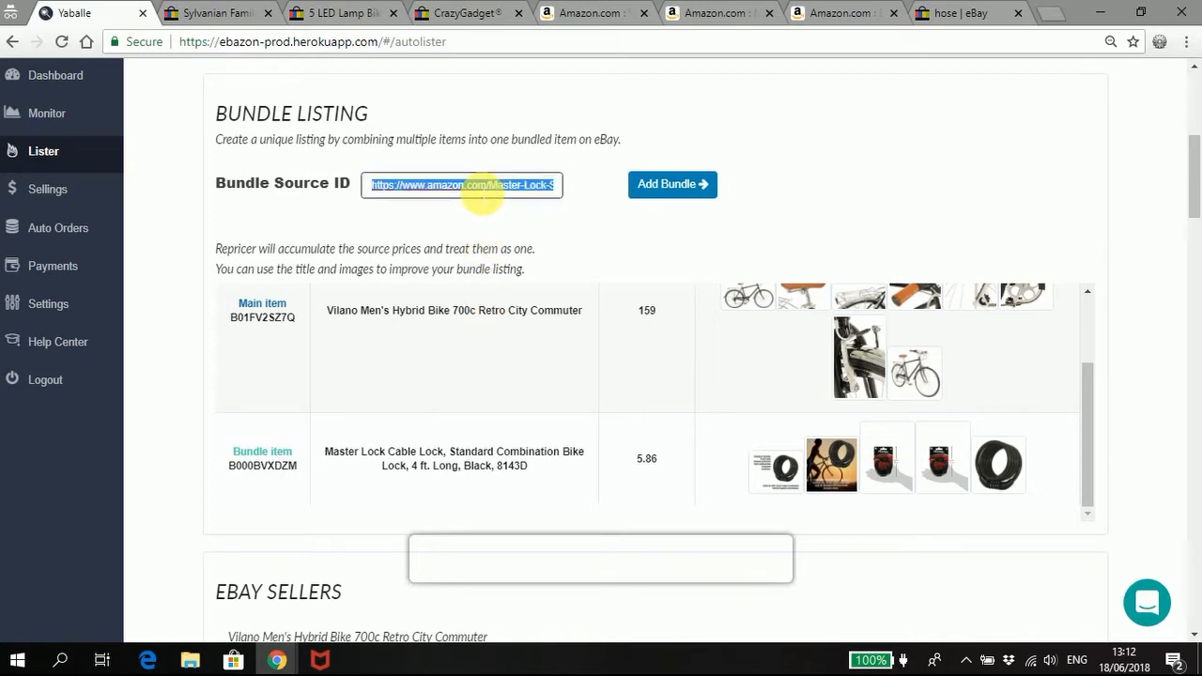
key(BackSpace)
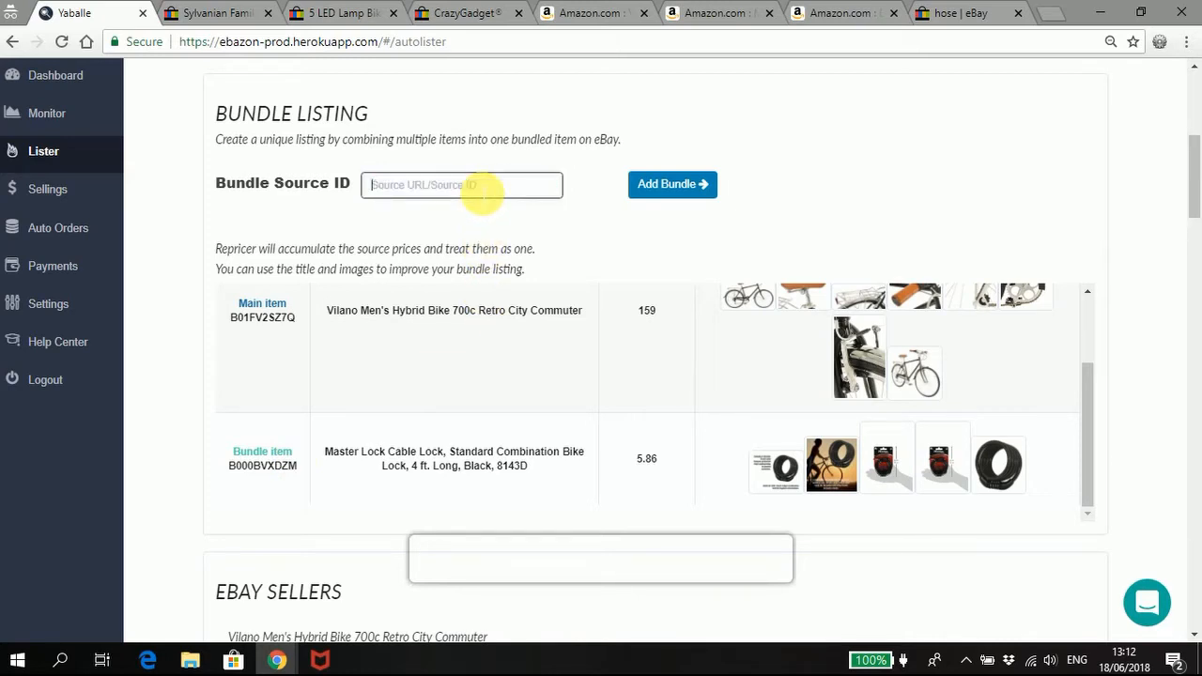
click(850, 10)
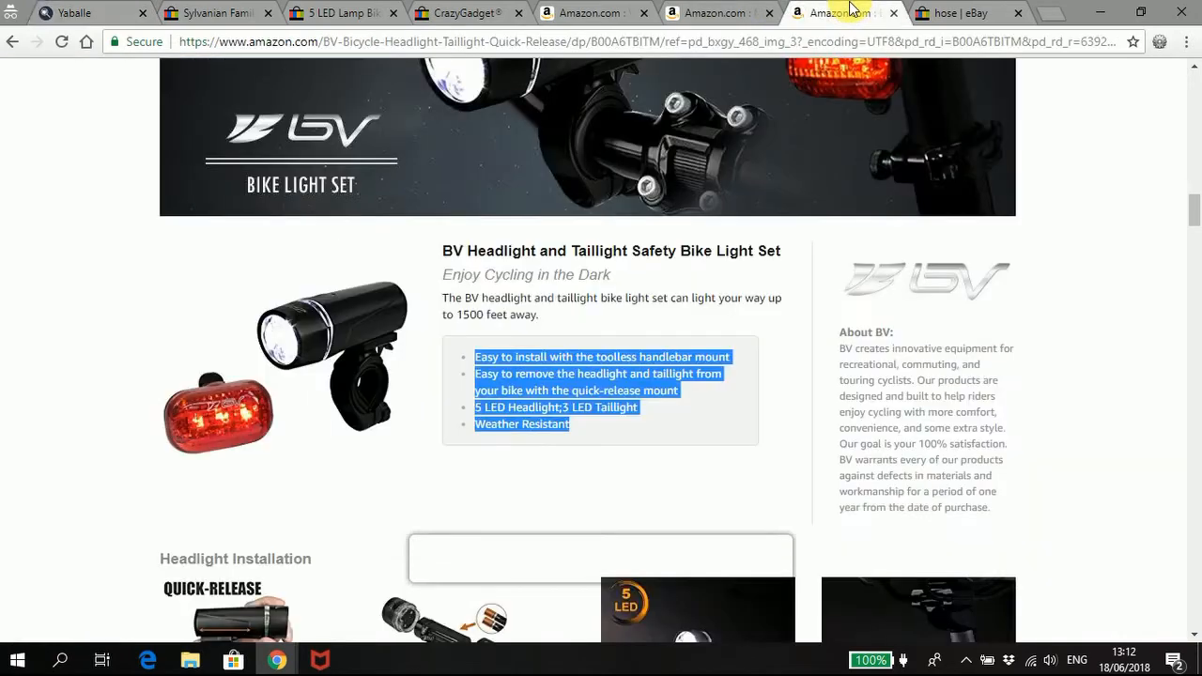
drag(1195, 212, 1195, 76)
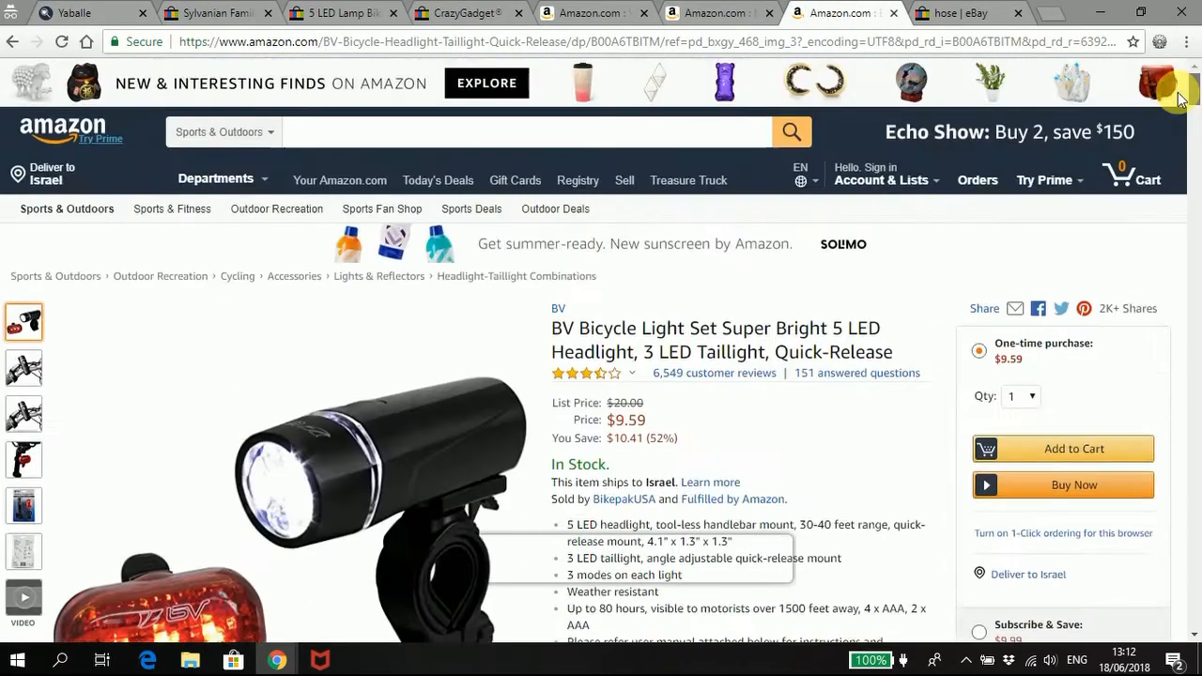
click(420, 43)
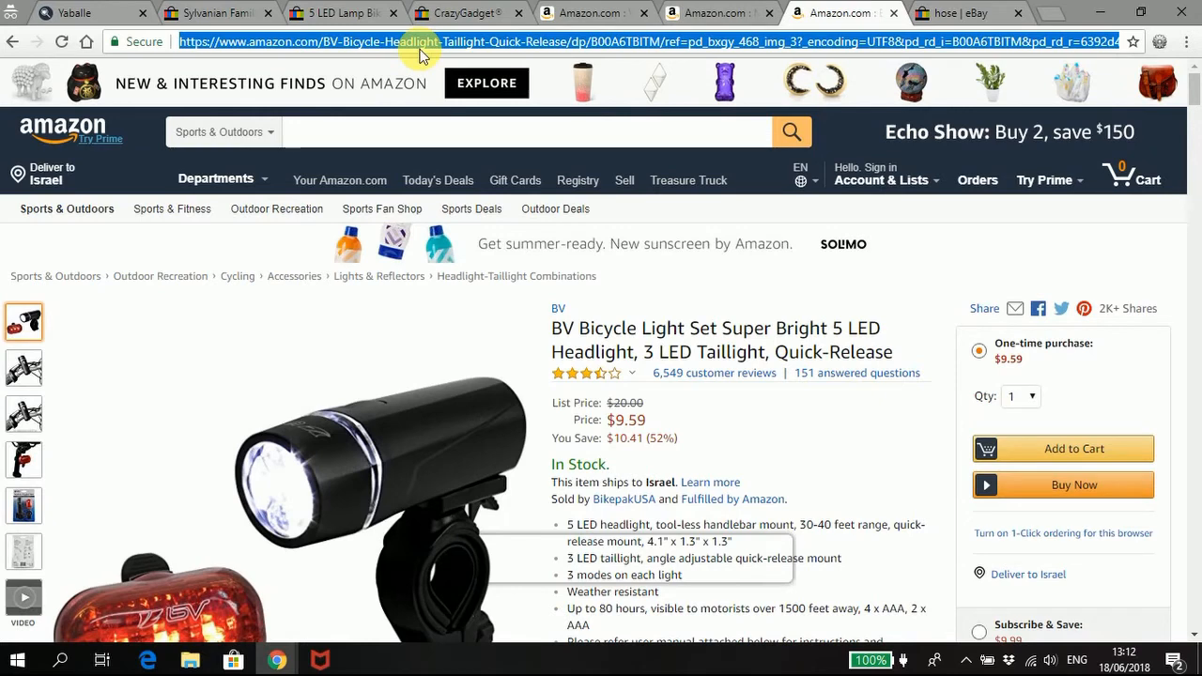
click(78, 15)
click(455, 188)
key(ctrl+v)
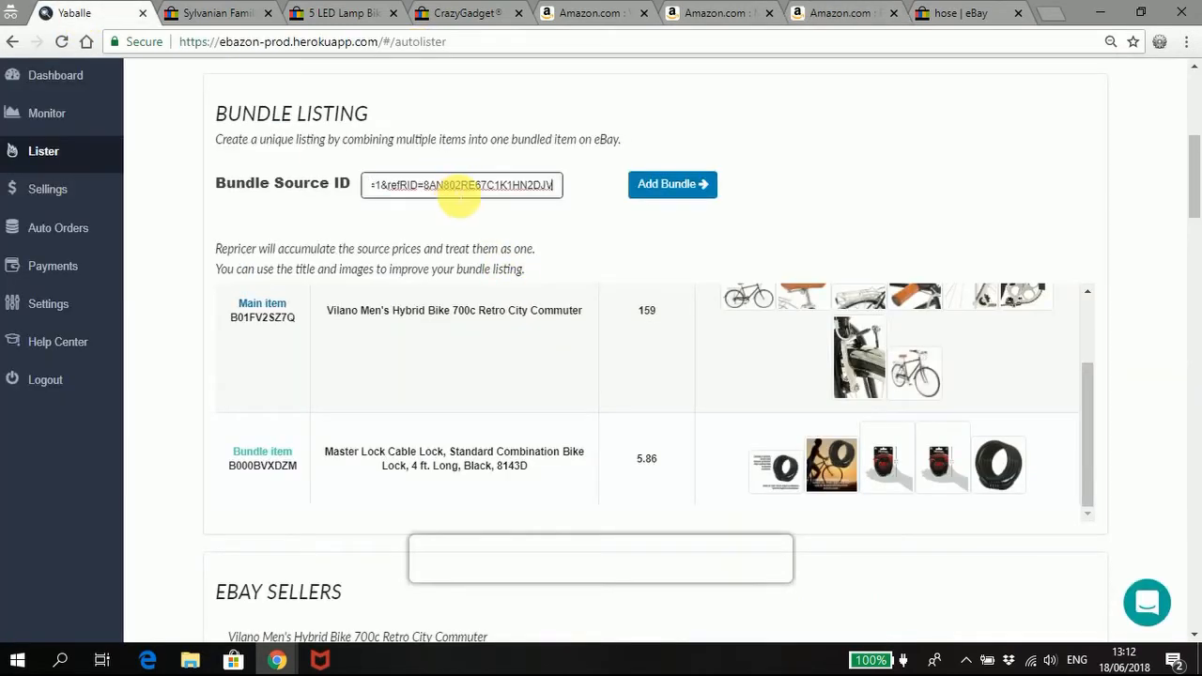
click(678, 190)
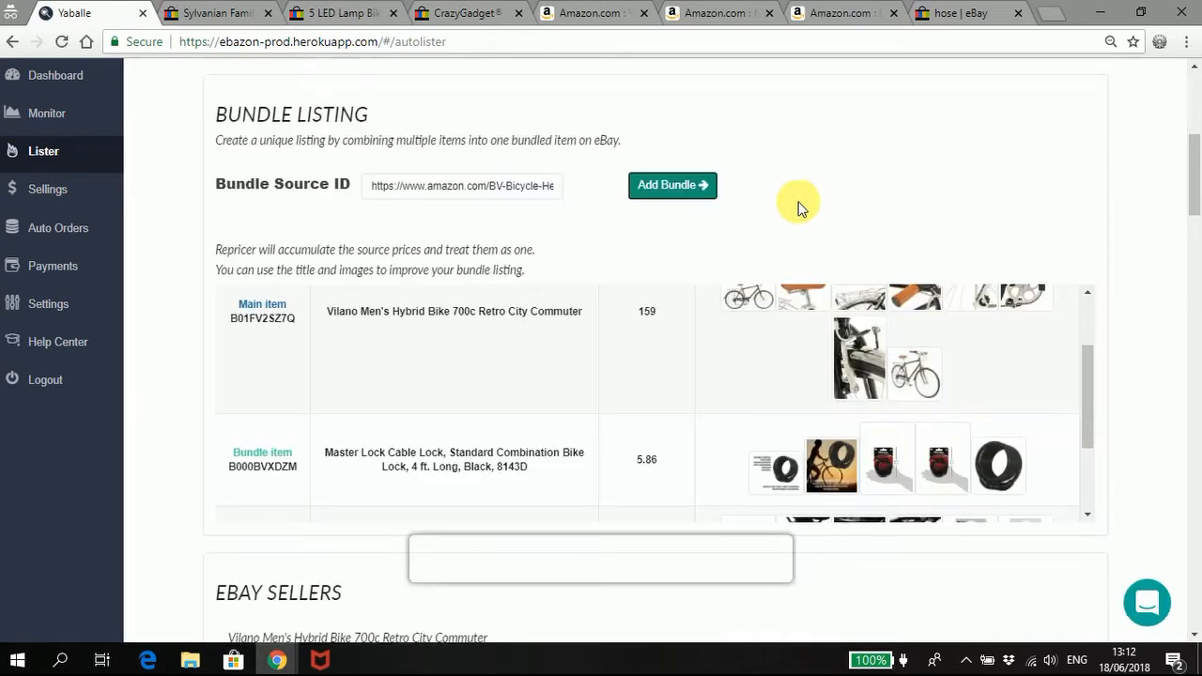
Review the main bike, cable lock and bicycle light set entries in the bundle table.
drag(1093, 381, 1090, 456)
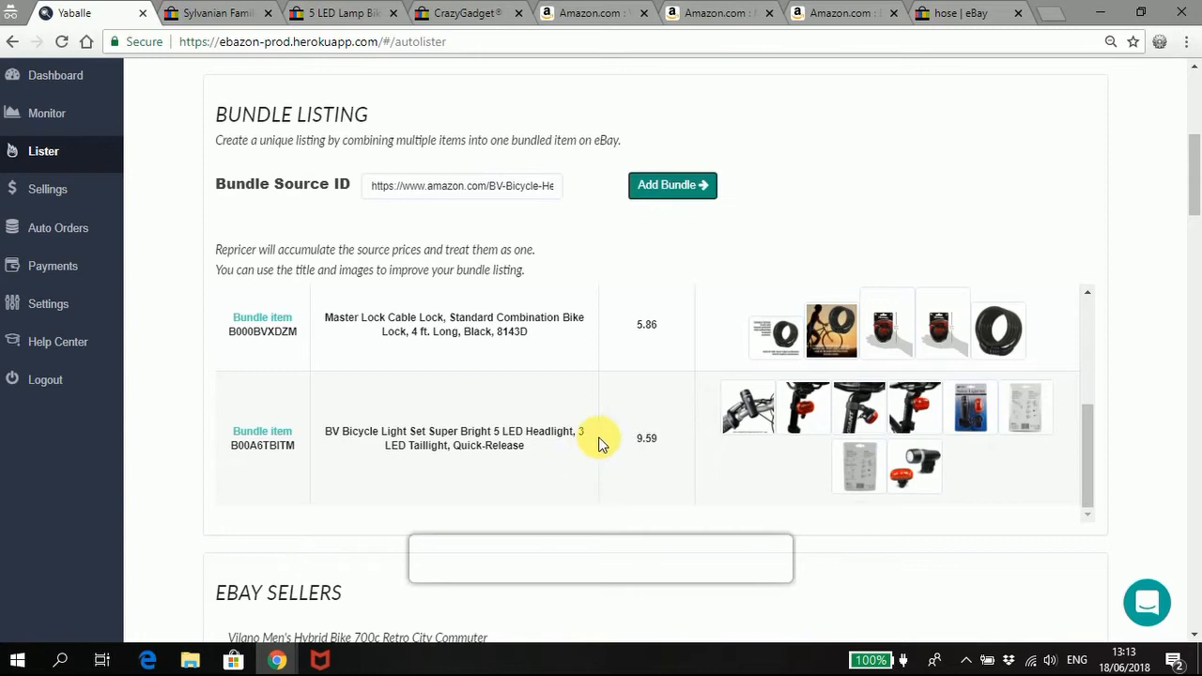
scroll(604, 431, up, 2)
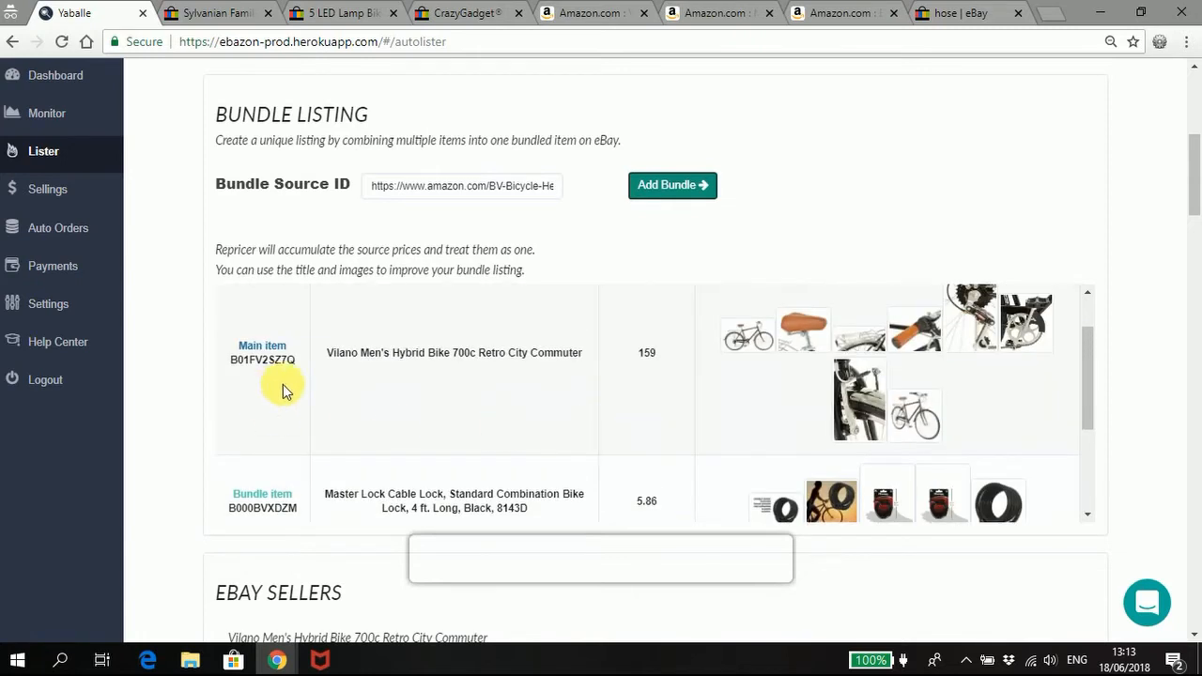
scroll(364, 410, down, 2)
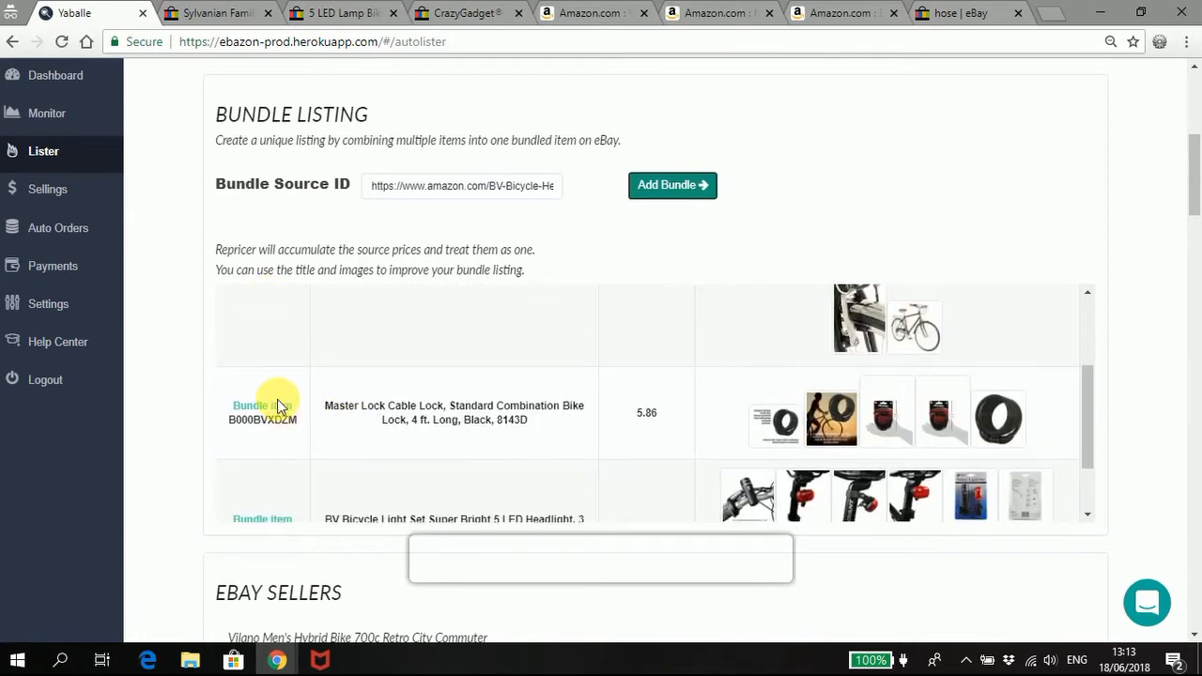
scroll(272, 399, down, 2)
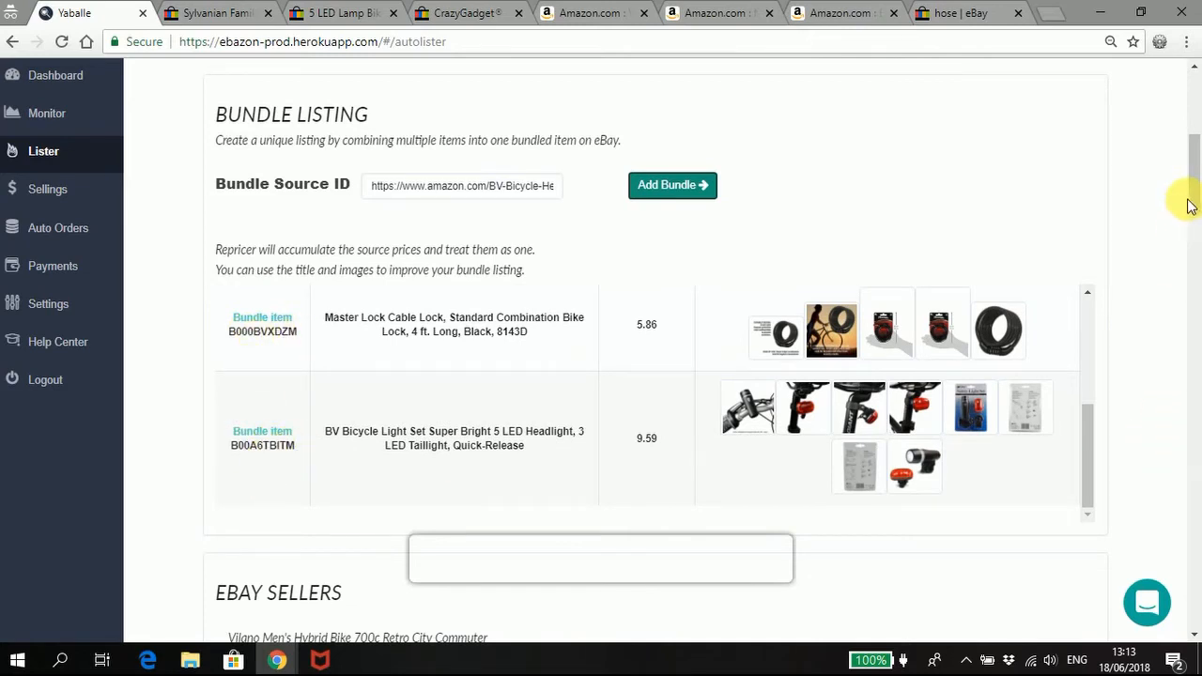
Examine the draft's eBay Sellers section and highlight its heading.
scroll(1195, 207, down, 1)
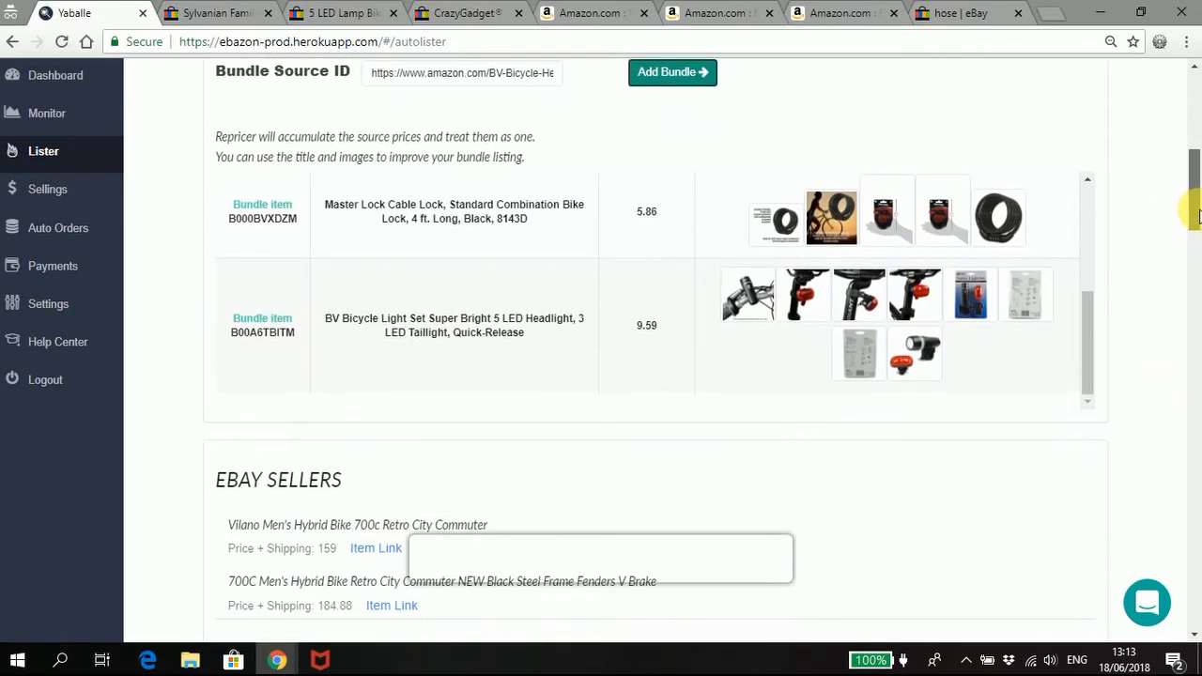
scroll(1195, 216, down, 2)
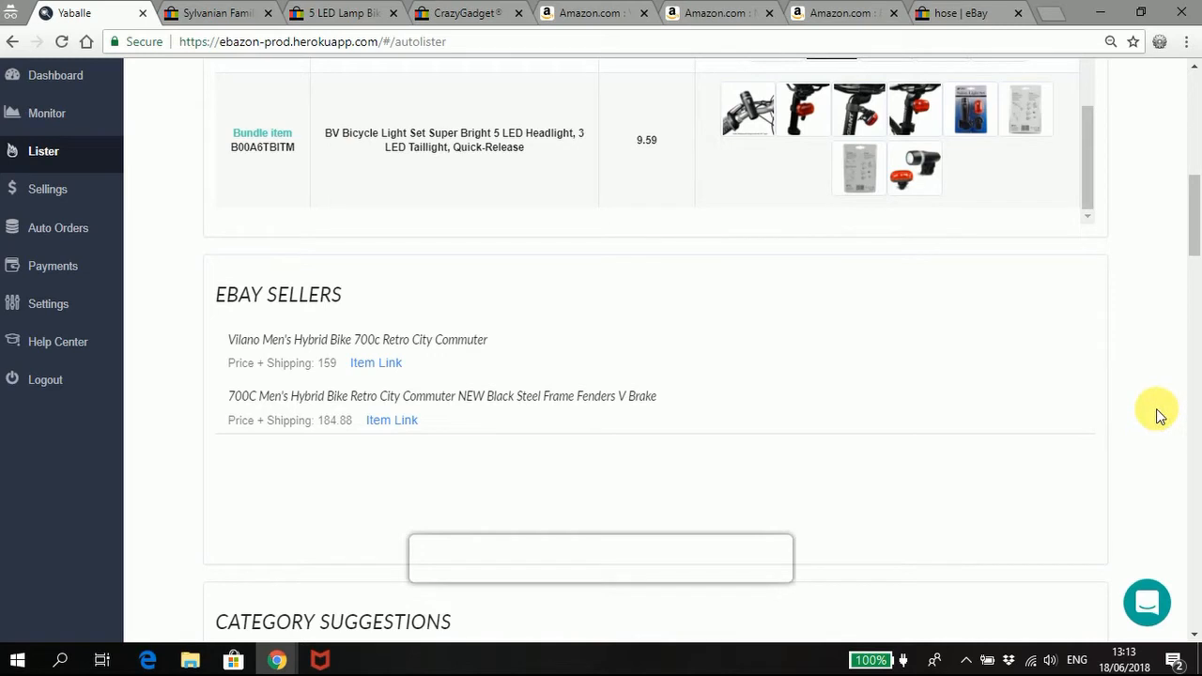
scroll(1156, 399, down, 1)
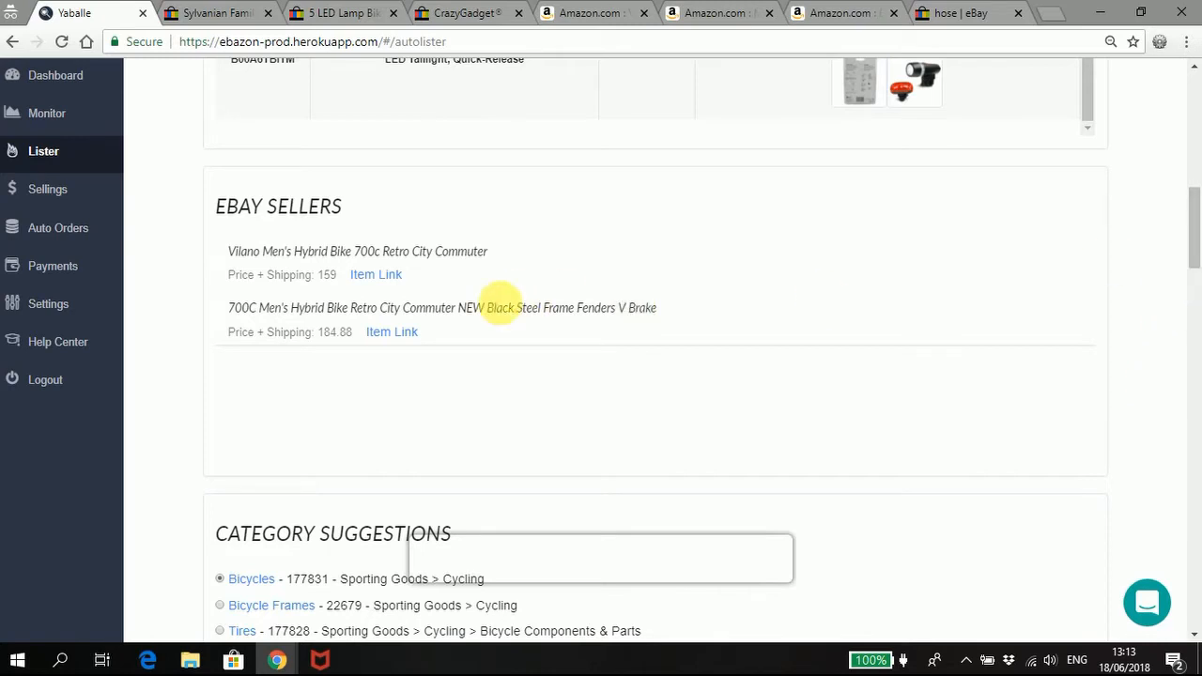
drag(230, 214, 339, 212)
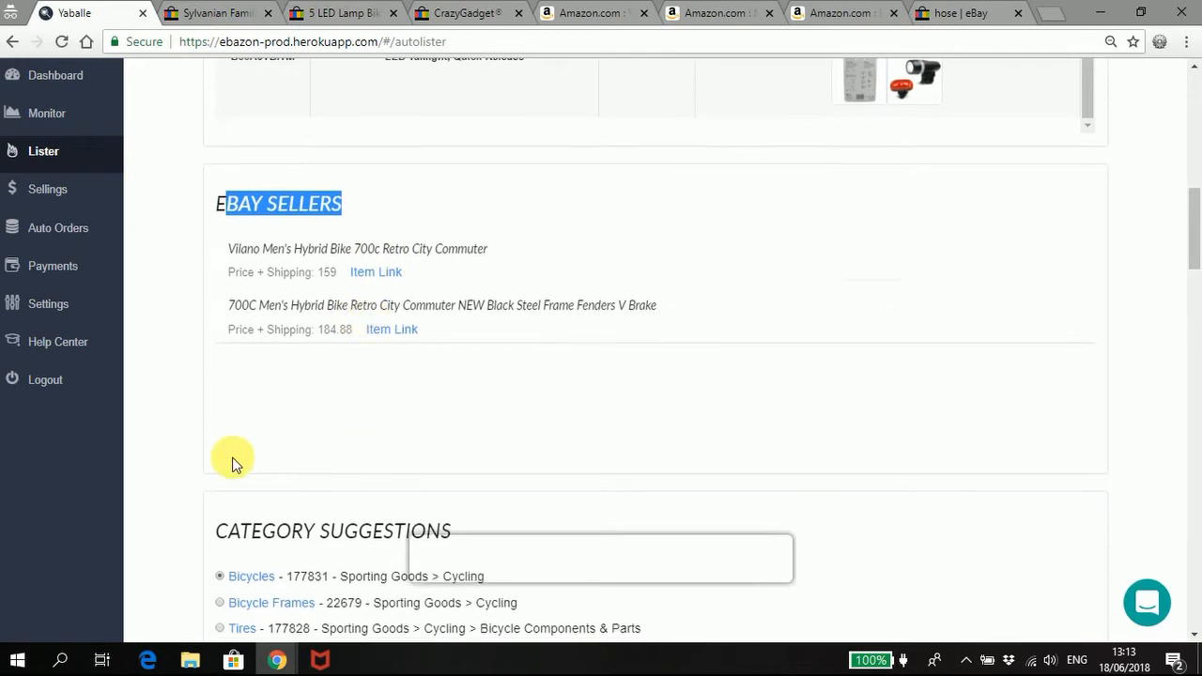
Review the category suggestions and Listing Details, inspecting the UPC, MPN and Brand fields without editing them.
scroll(276, 424, down, 3)
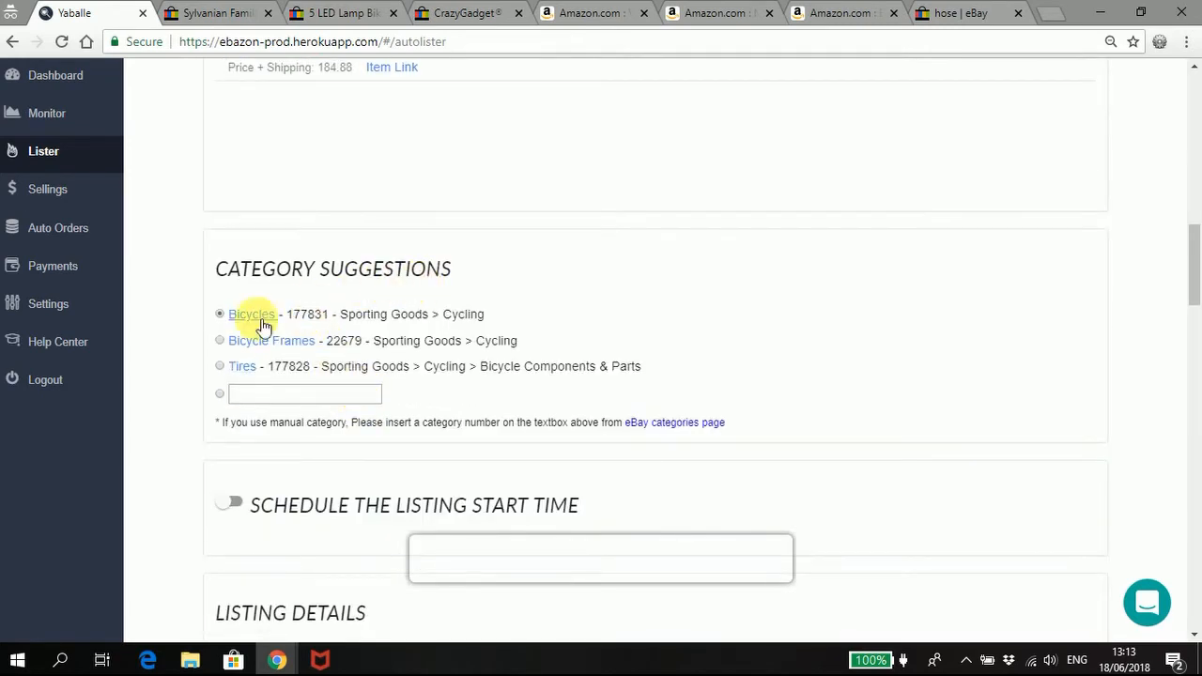
scroll(193, 459, down, 4)
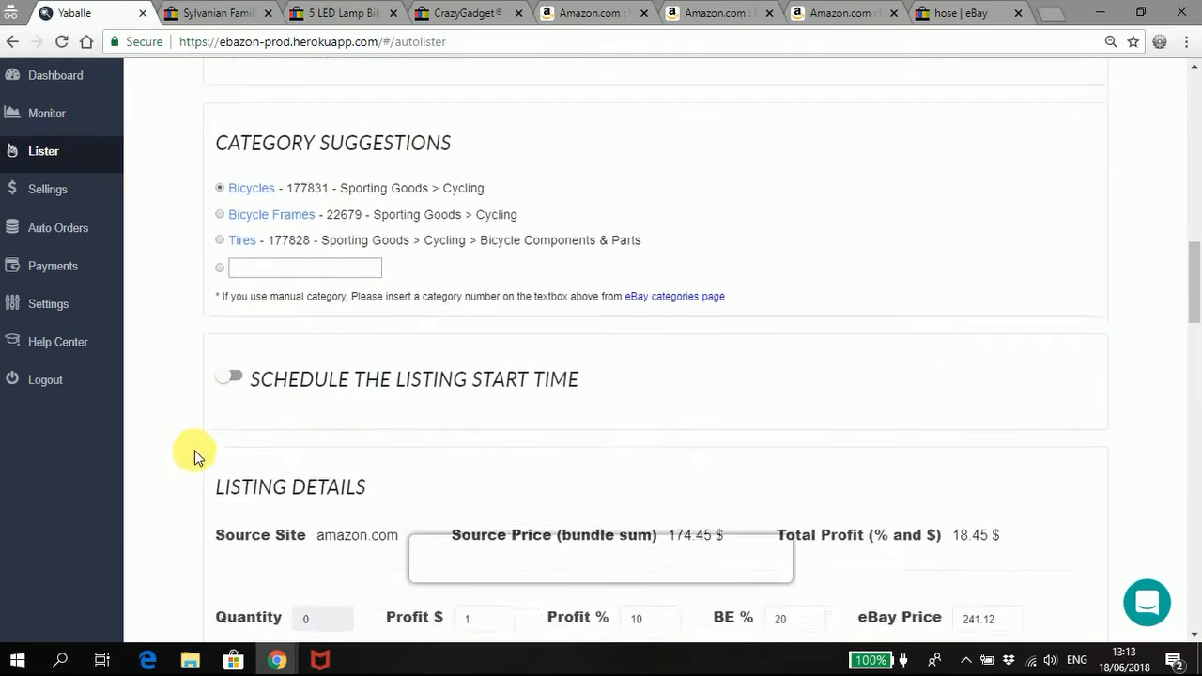
scroll(732, 346, down, 1)
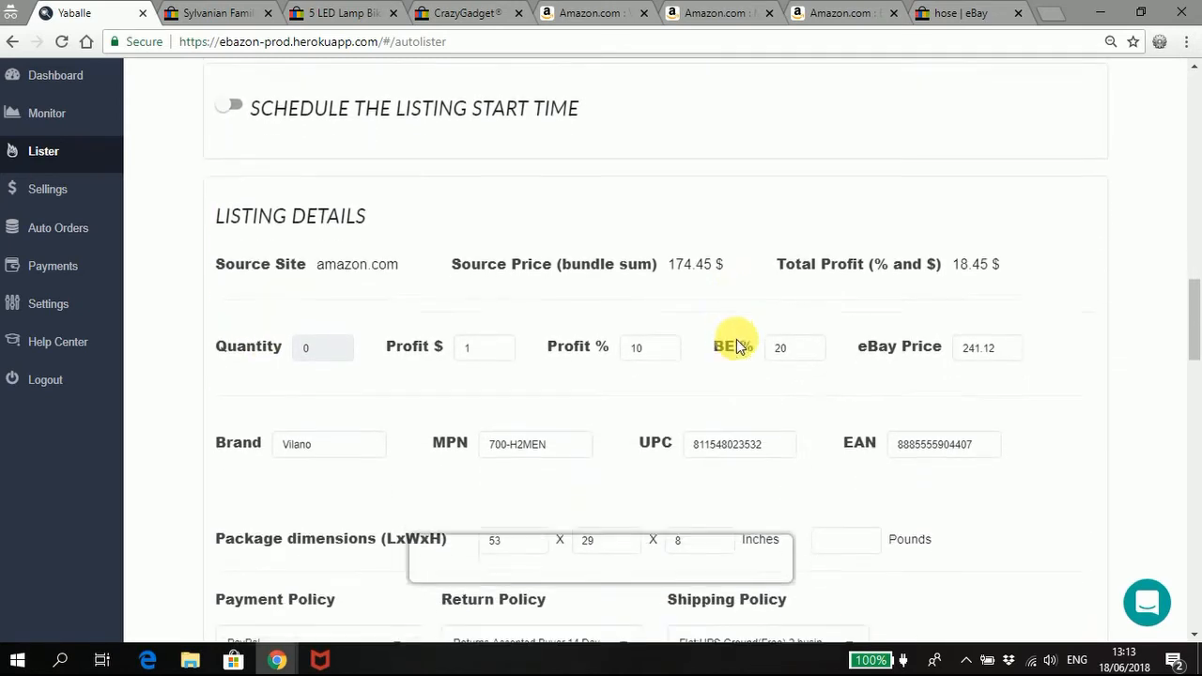
click(720, 401)
double_click(691, 402)
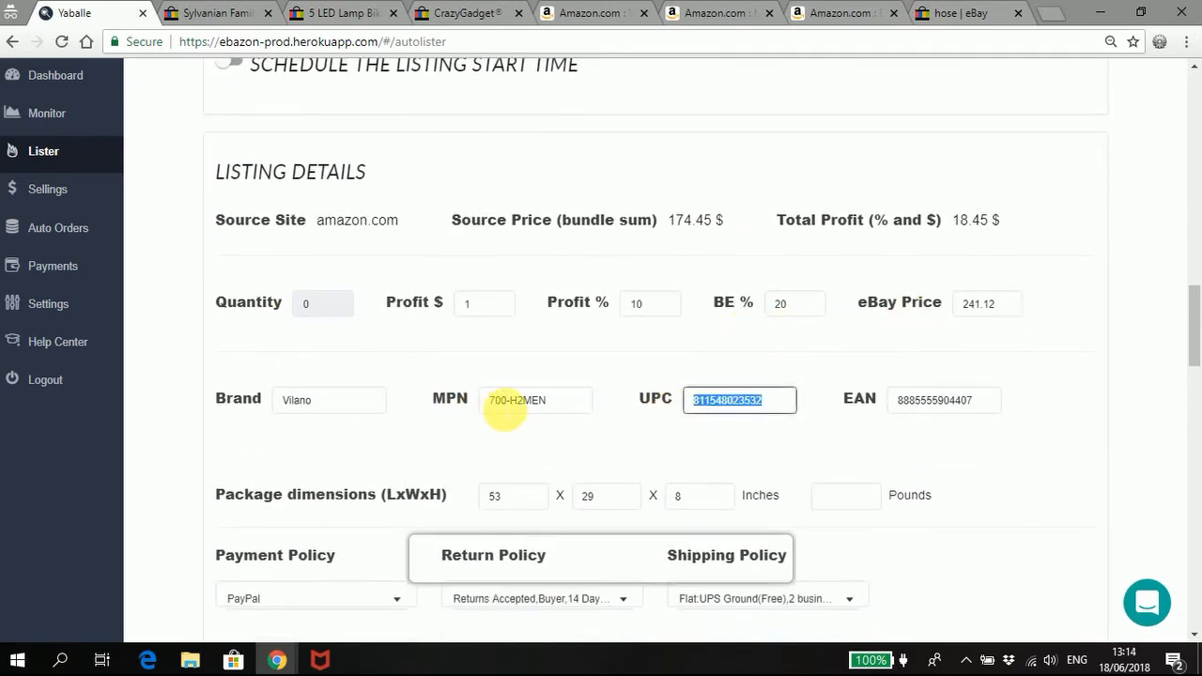
click(510, 403)
click(313, 404)
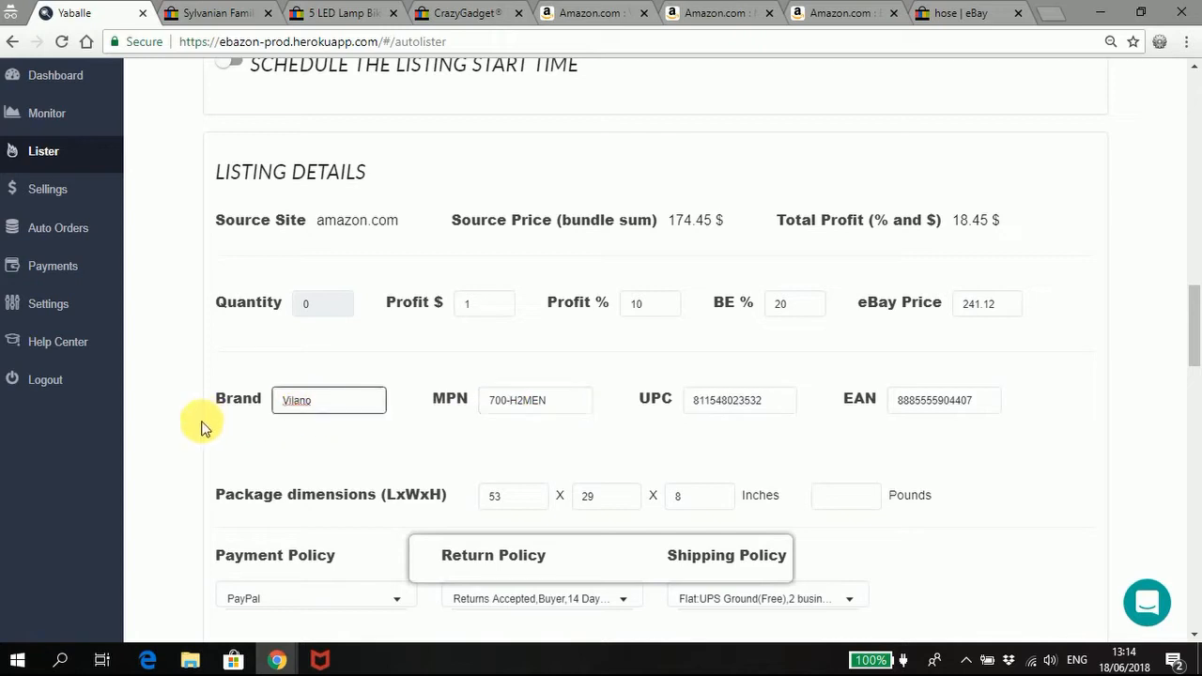
scroll(215, 448, down, 2)
scroll(215, 450, down, 1)
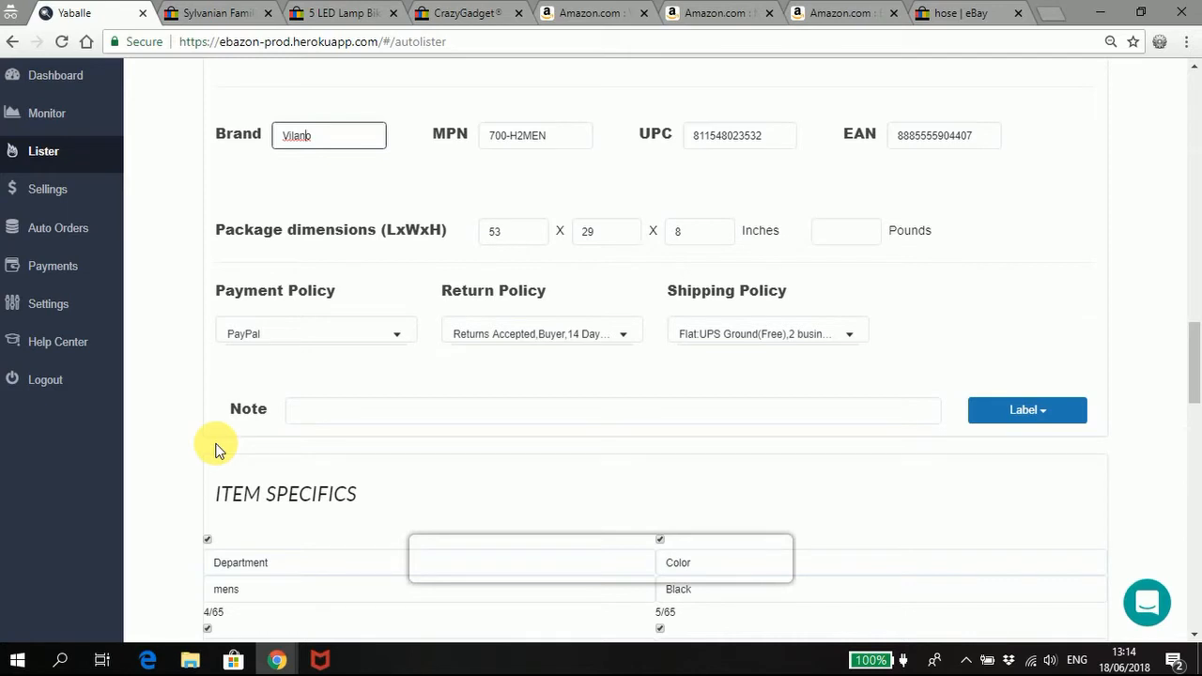
Locate the last Bundle Listing entry in Item Specifics and highlight its name and value.
scroll(215, 448, down, 4)
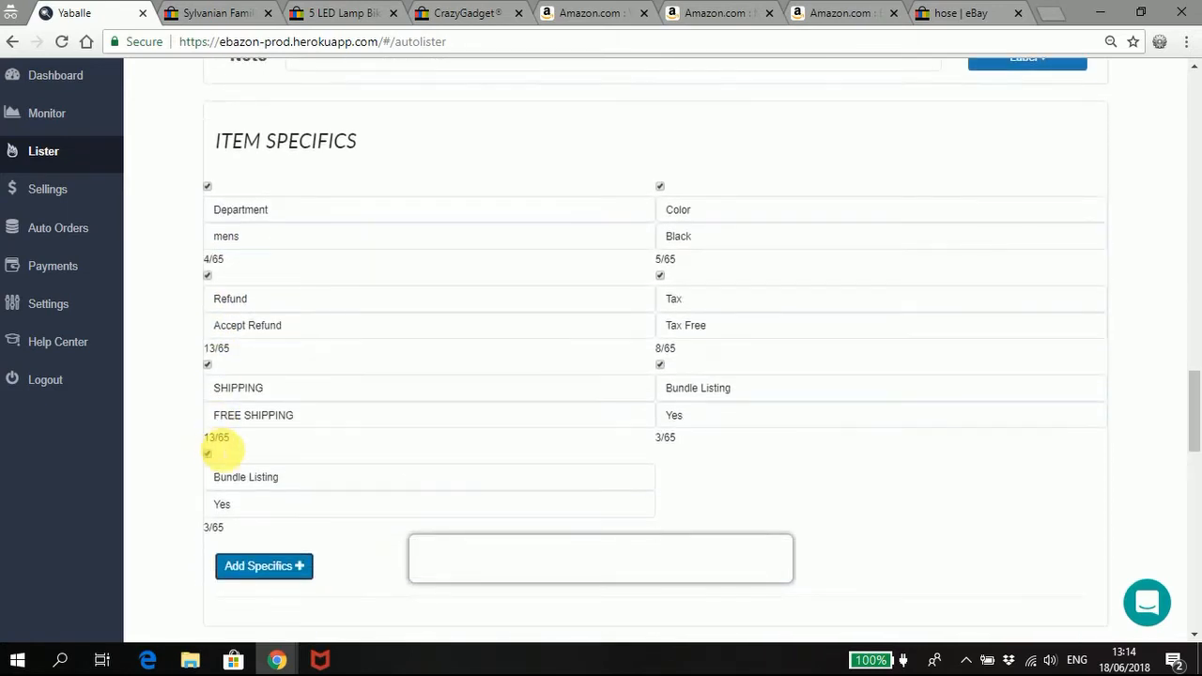
double_click(235, 478)
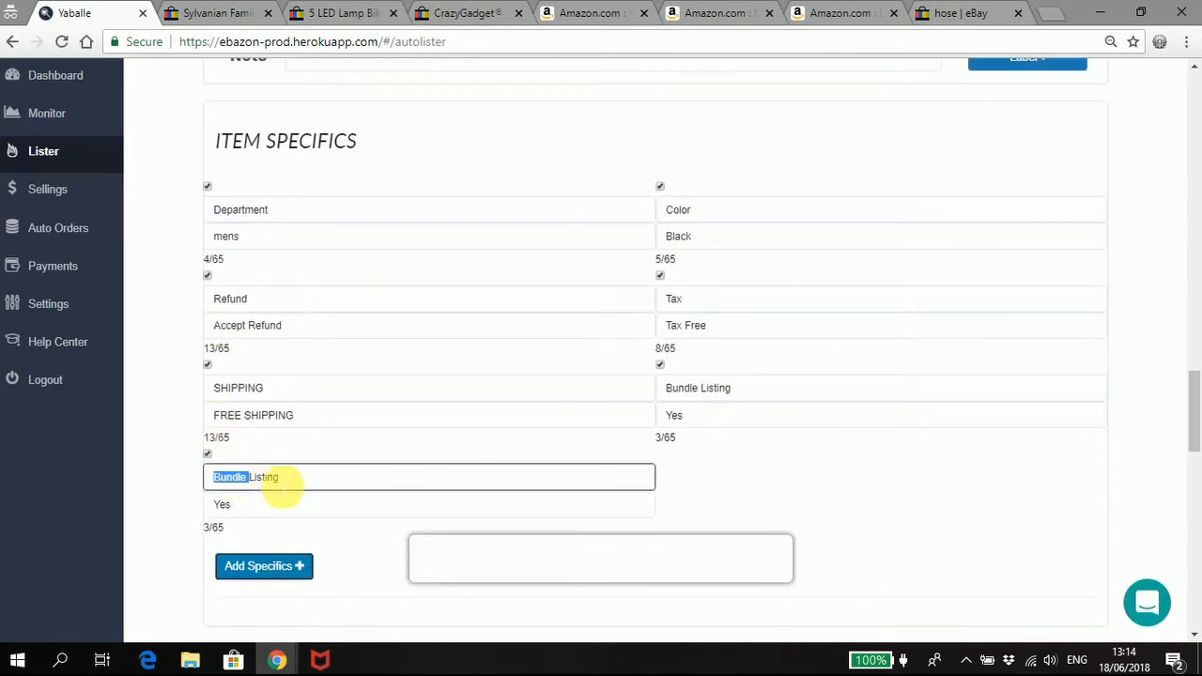
double_click(303, 478)
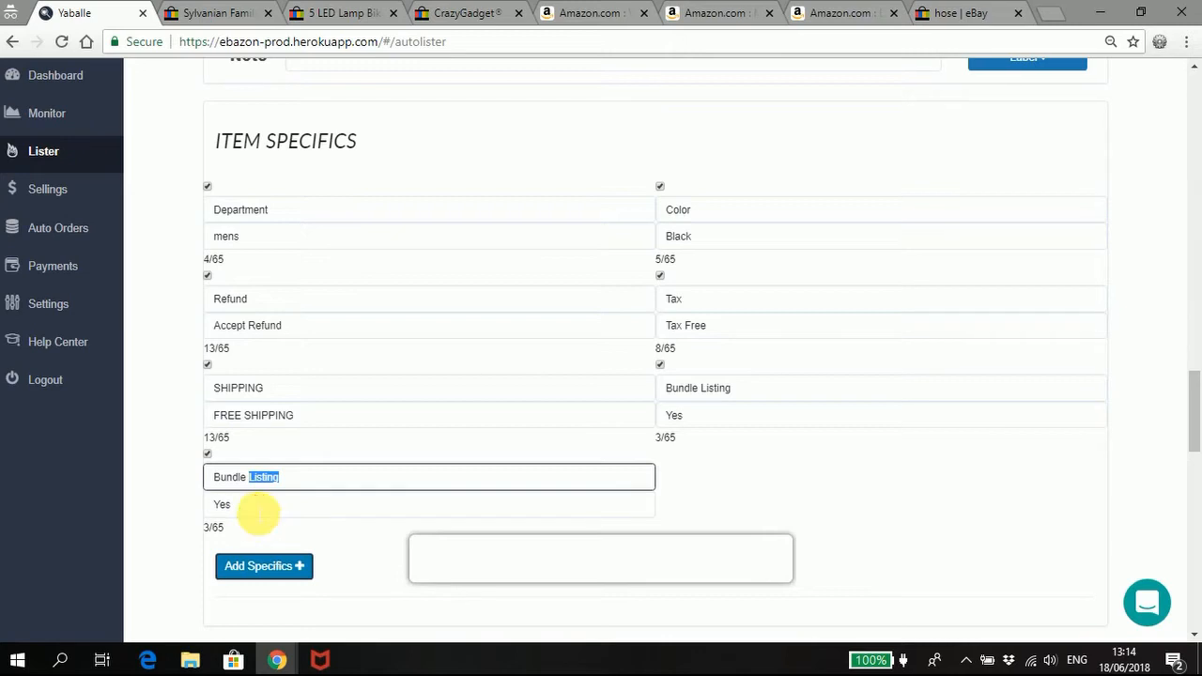
double_click(222, 513)
click(359, 516)
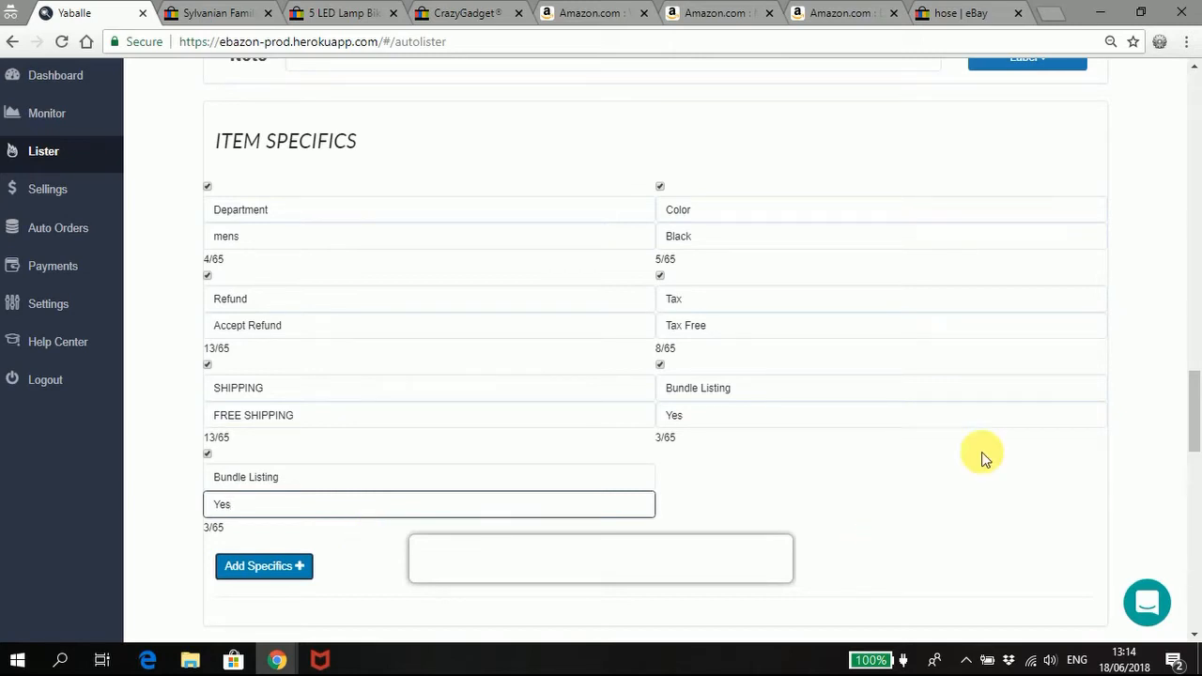
Examine the bike pictures and the collage, watermark and upload options in the draft's Photos section.
scroll(1025, 454, down, 3)
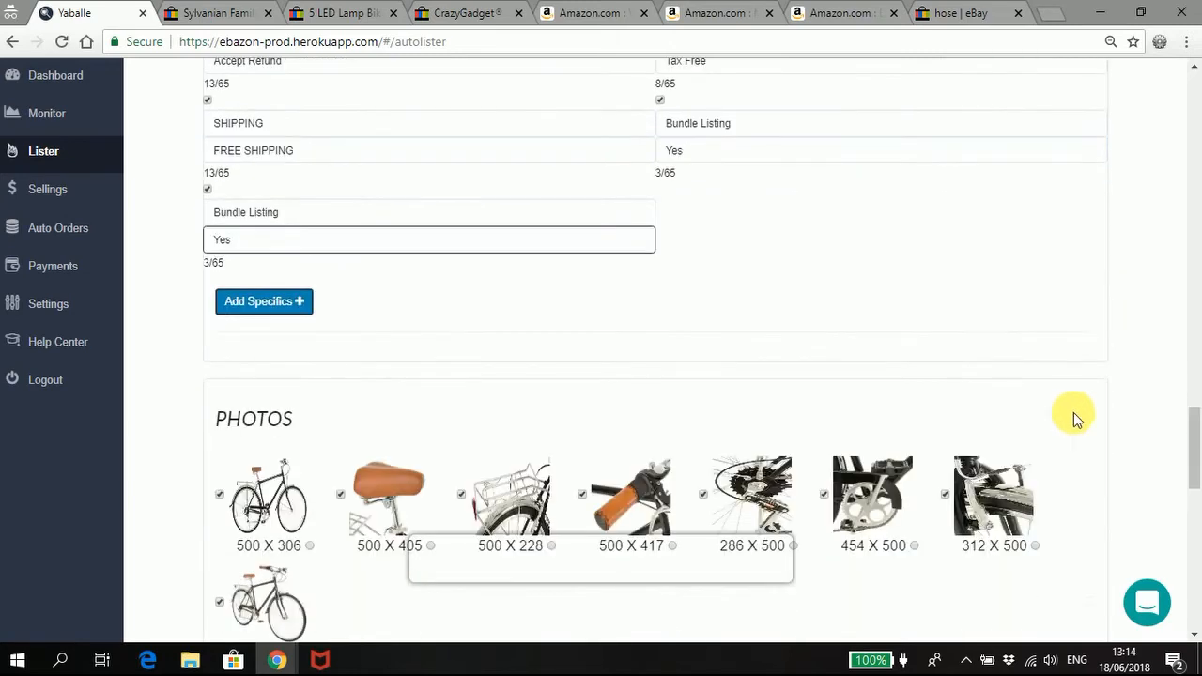
scroll(1125, 394, down, 1)
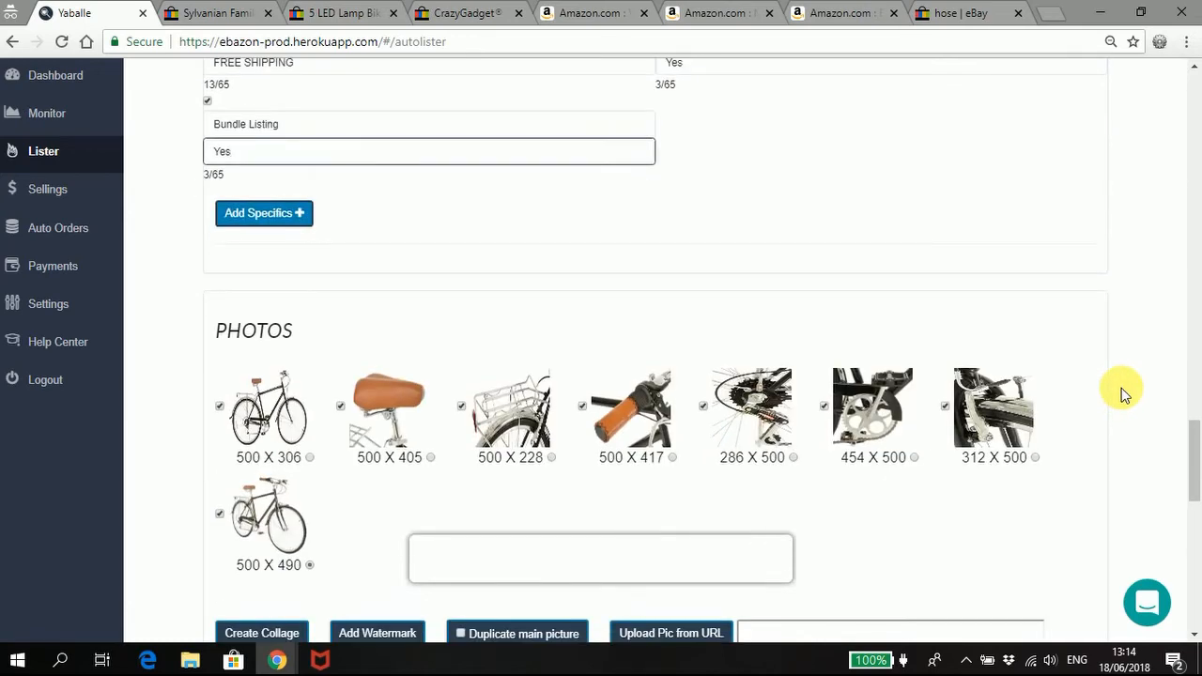
scroll(1125, 395, down, 2)
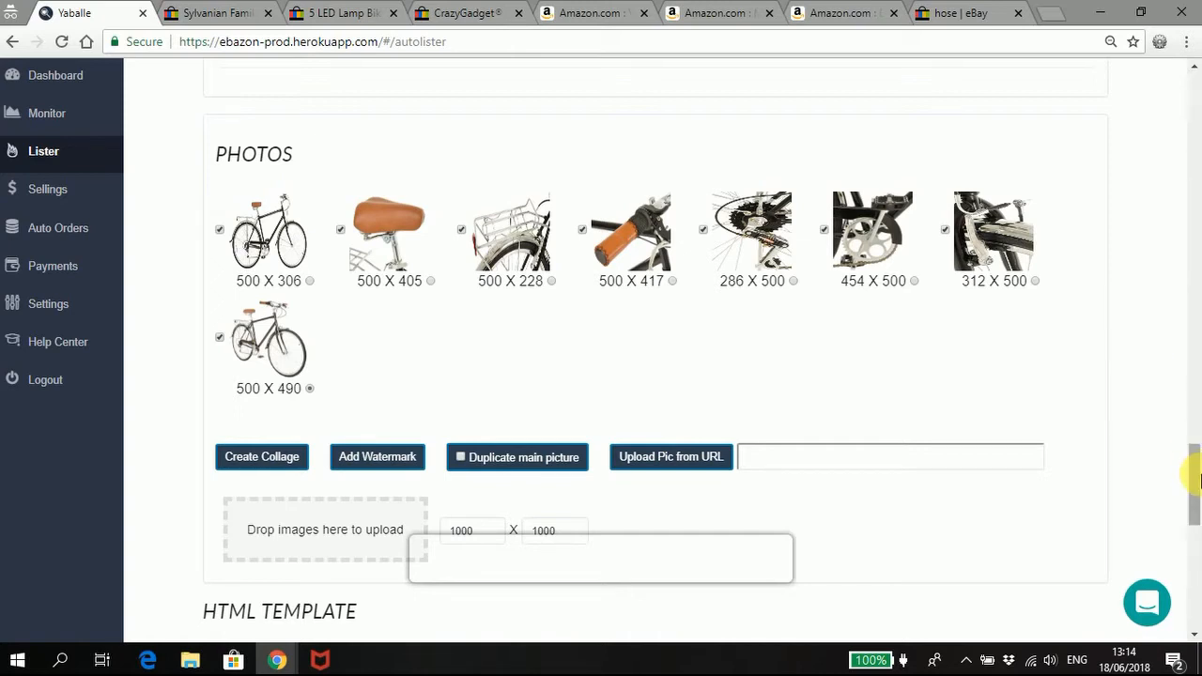
Add three cable lock pictures and two light set pictures, including the packaged one, from the bundle items to the listing's gallery.
drag(1199, 489, 1165, 185)
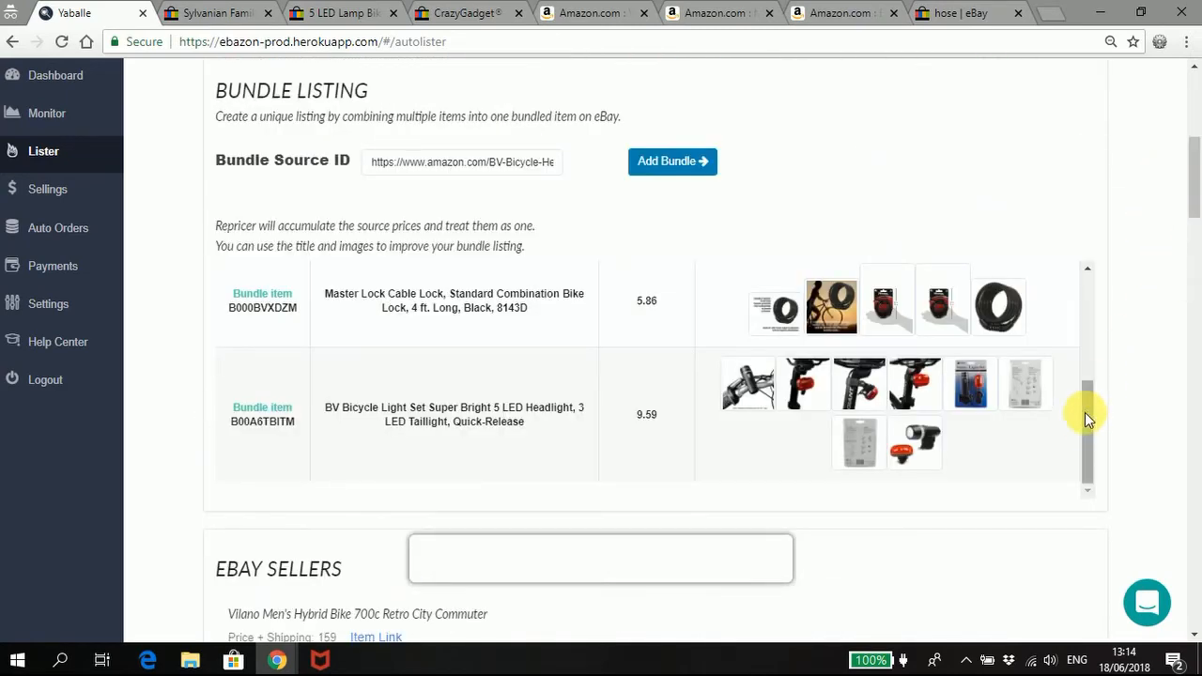
drag(1089, 430, 1101, 327)
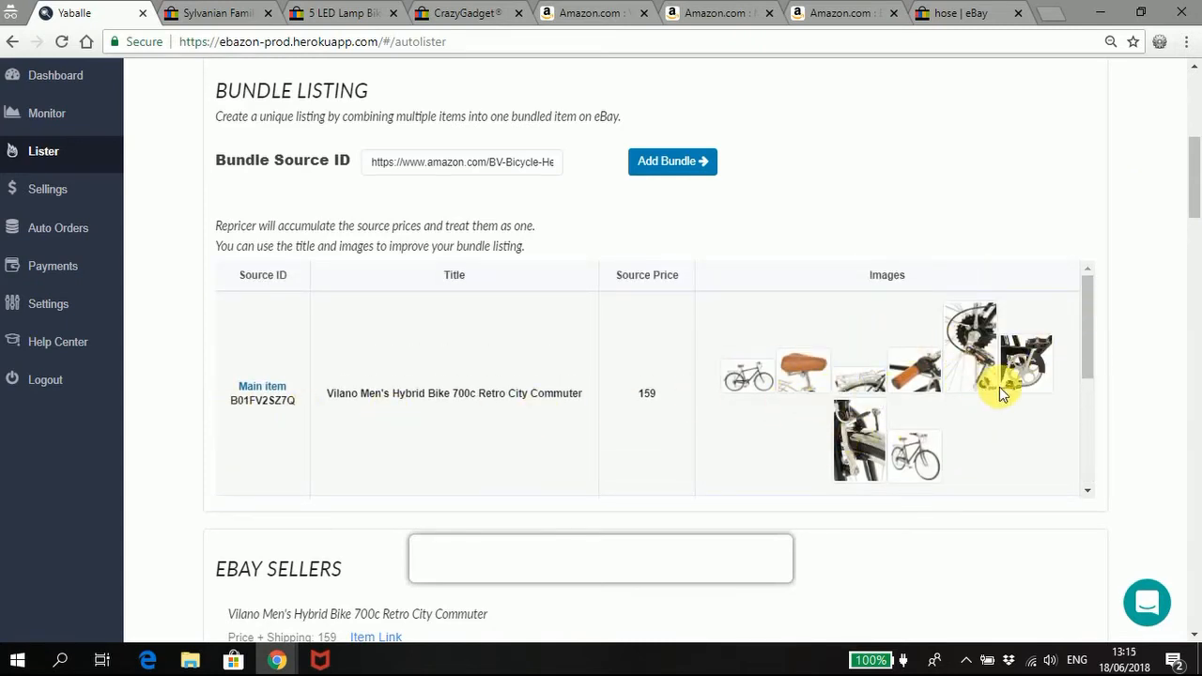
mouse_move(1185, 180)
mouse_down()
mouse_move(1189, 541)
mouse_move(1171, 367)
mouse_move(1191, 192)
mouse_up()
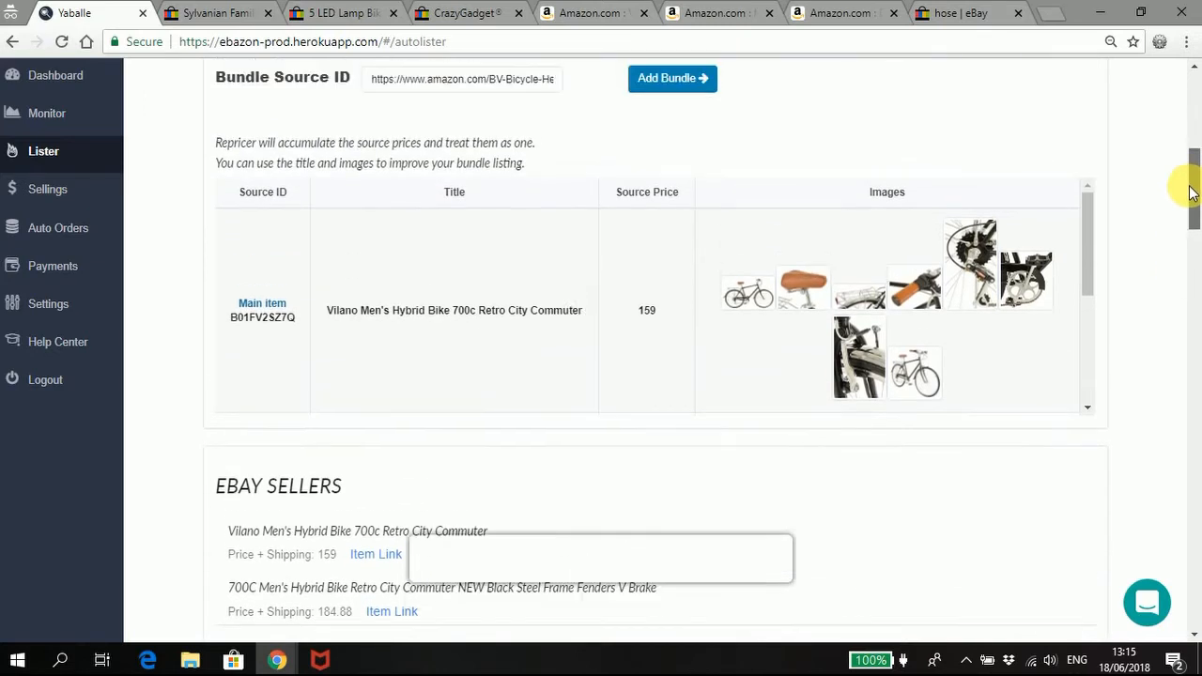
drag(1096, 247, 1098, 331)
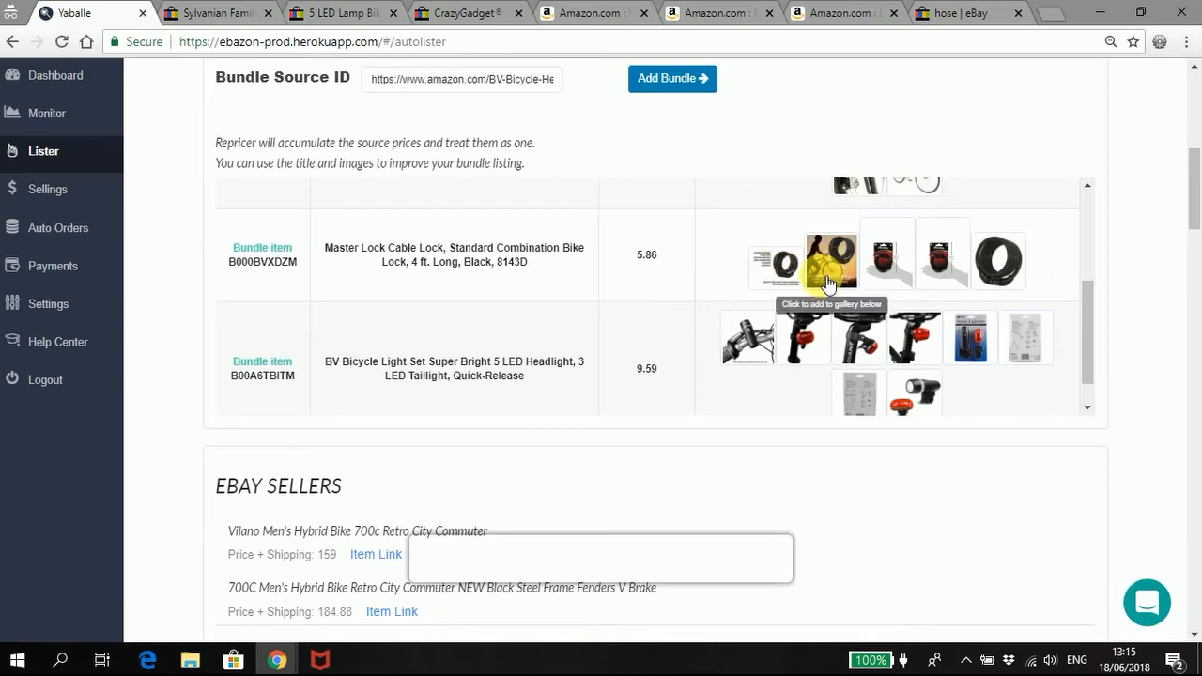
click(781, 273)
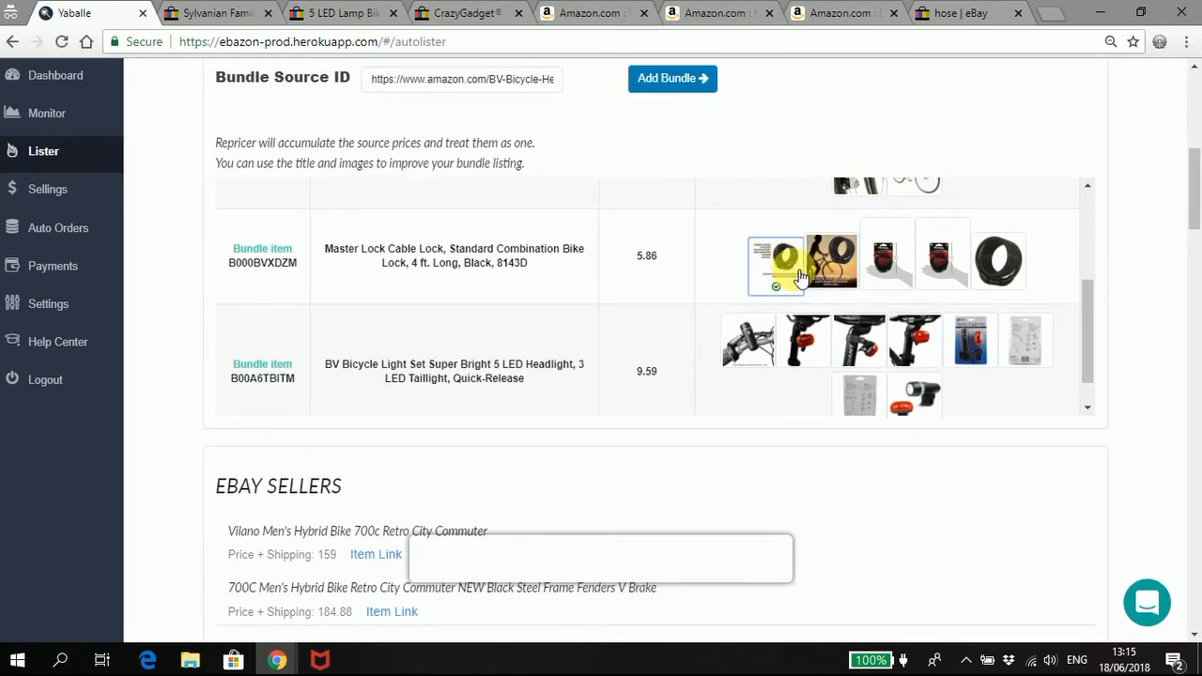
click(841, 268)
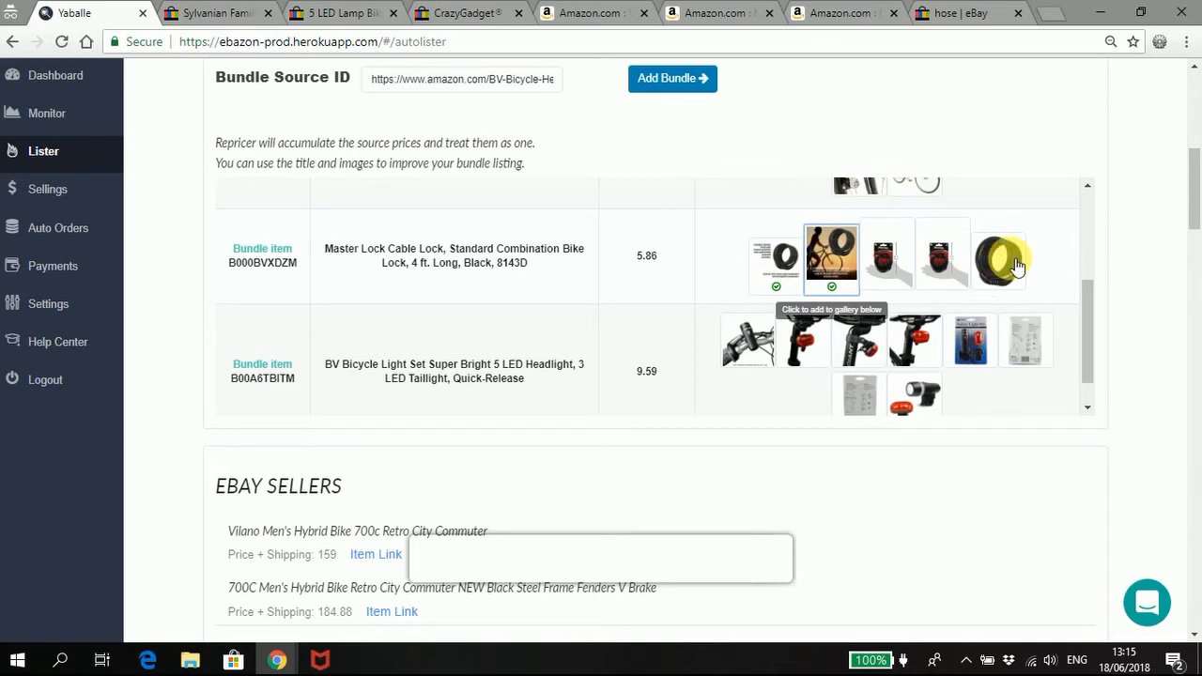
click(998, 259)
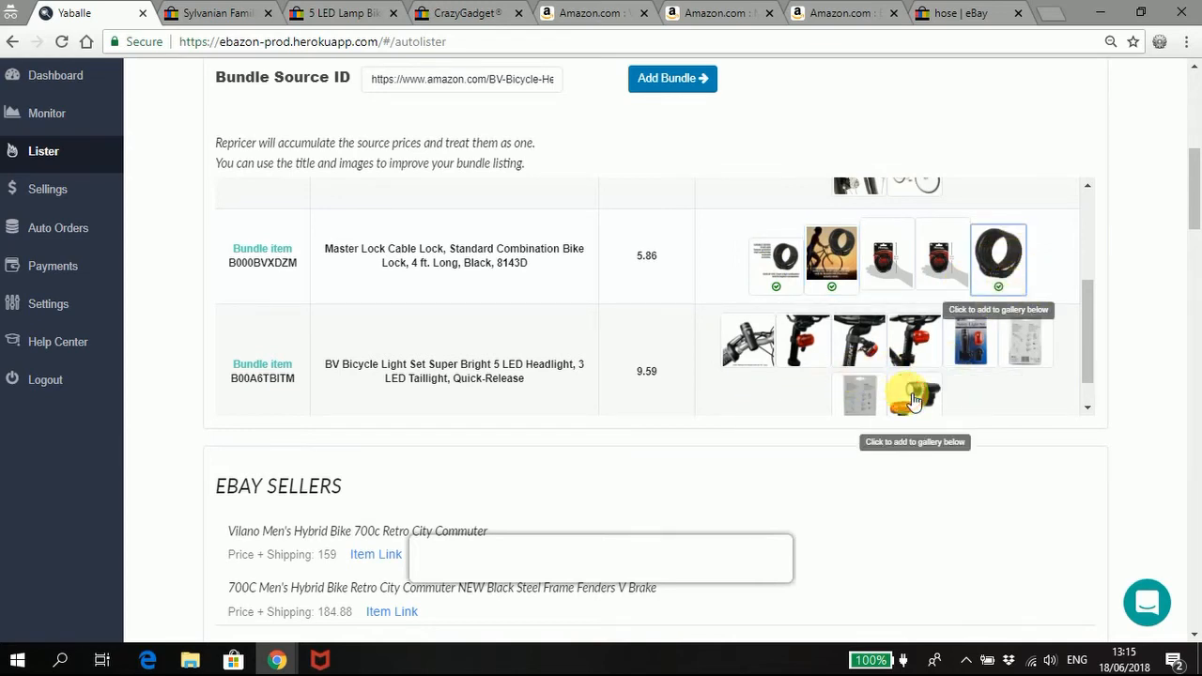
click(971, 343)
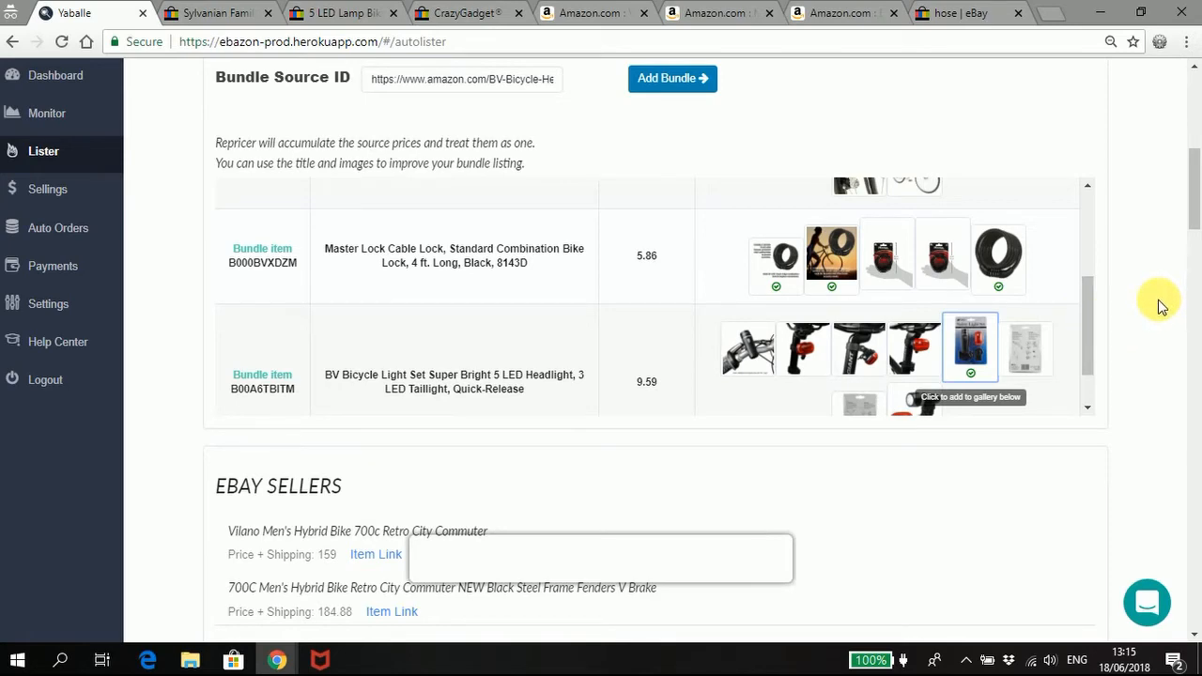
Exclude the bike's rear rack, saddle, handlebar grip, rear gear and brake detail pictures from the listing photos.
drag(1195, 218, 1188, 529)
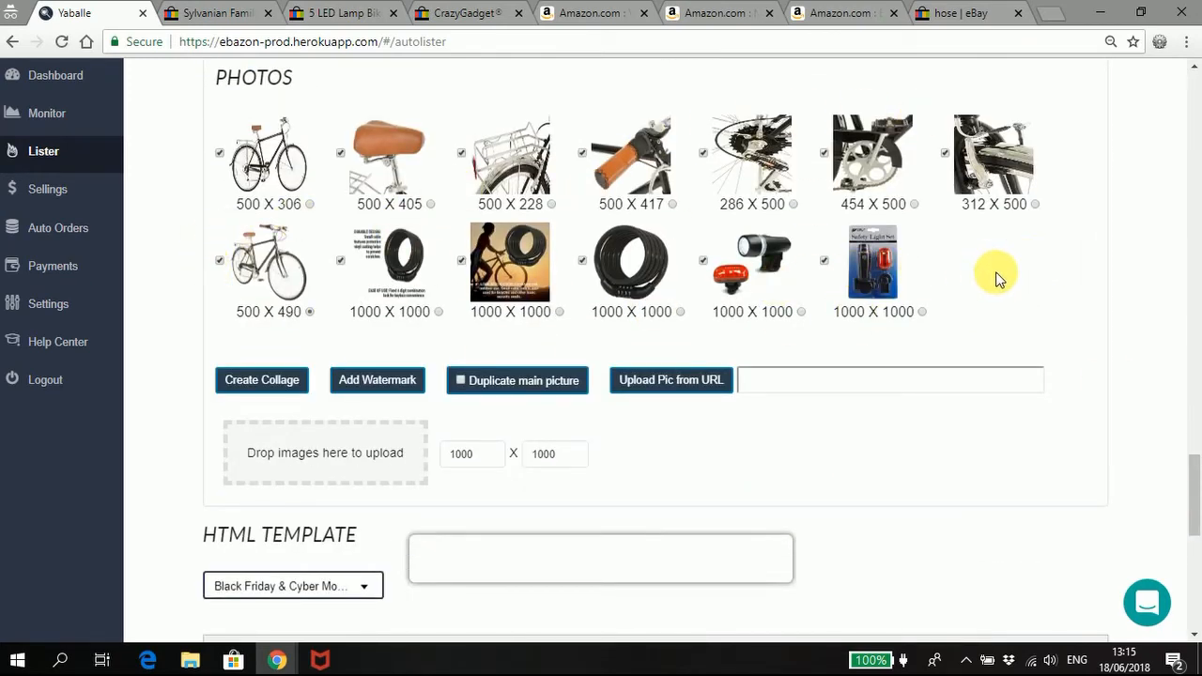
click(462, 153)
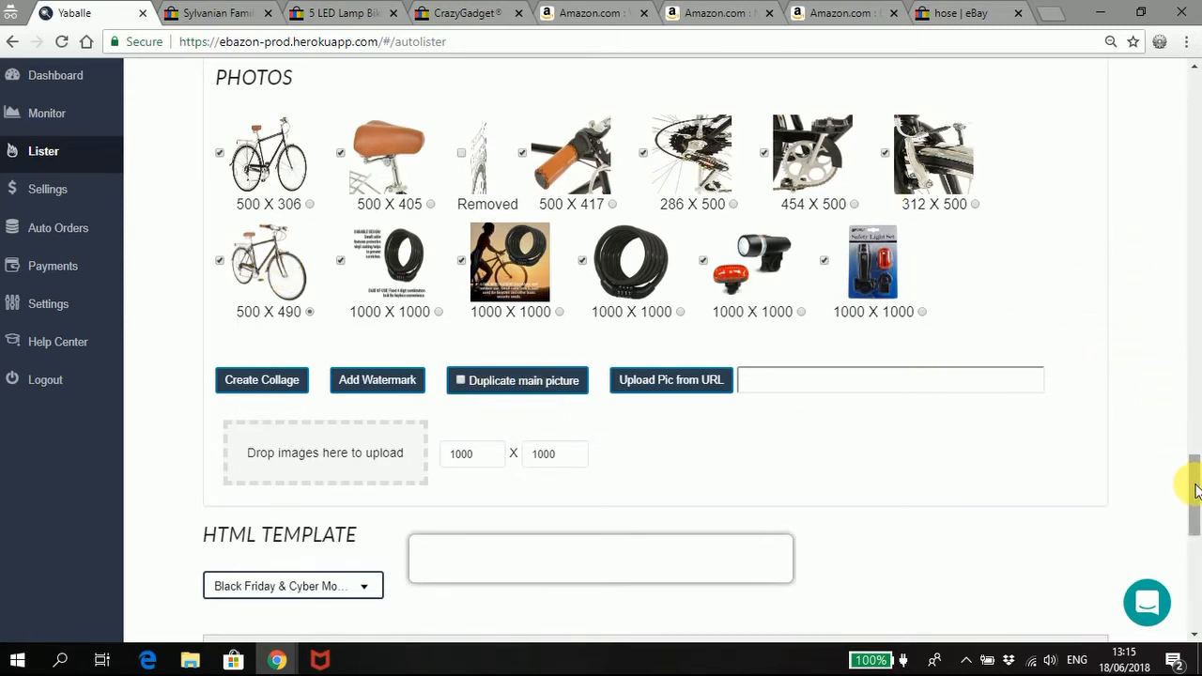
scroll(1193, 490, up, 1)
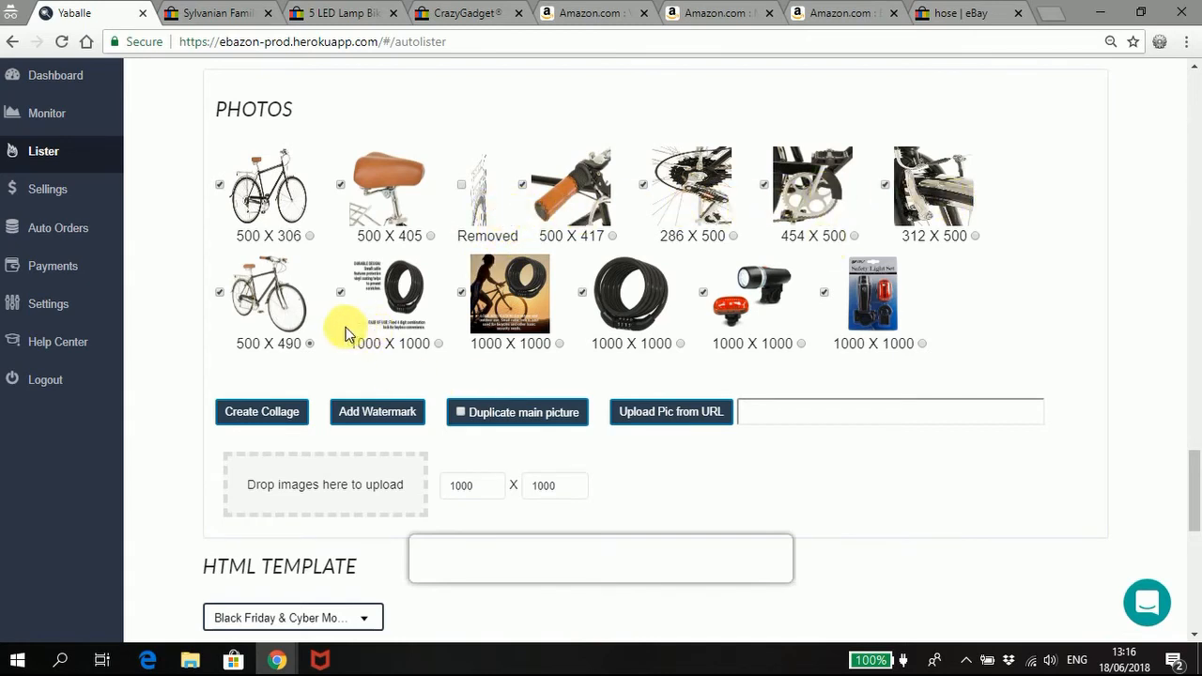
click(341, 185)
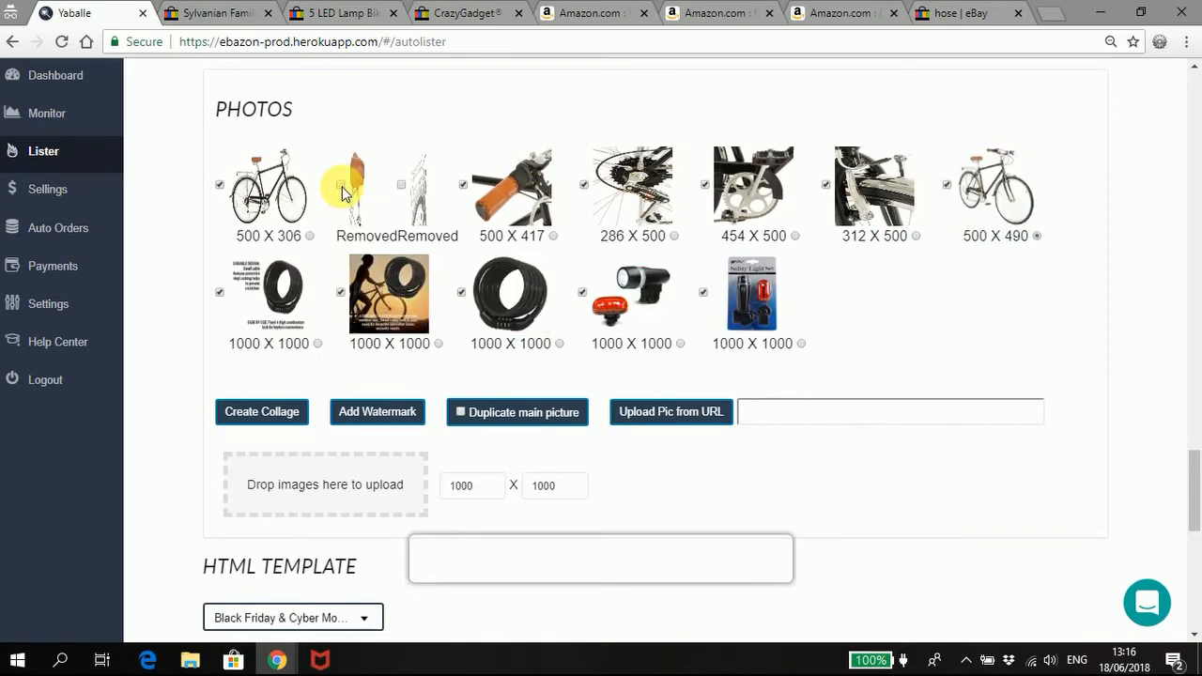
click(462, 185)
click(524, 185)
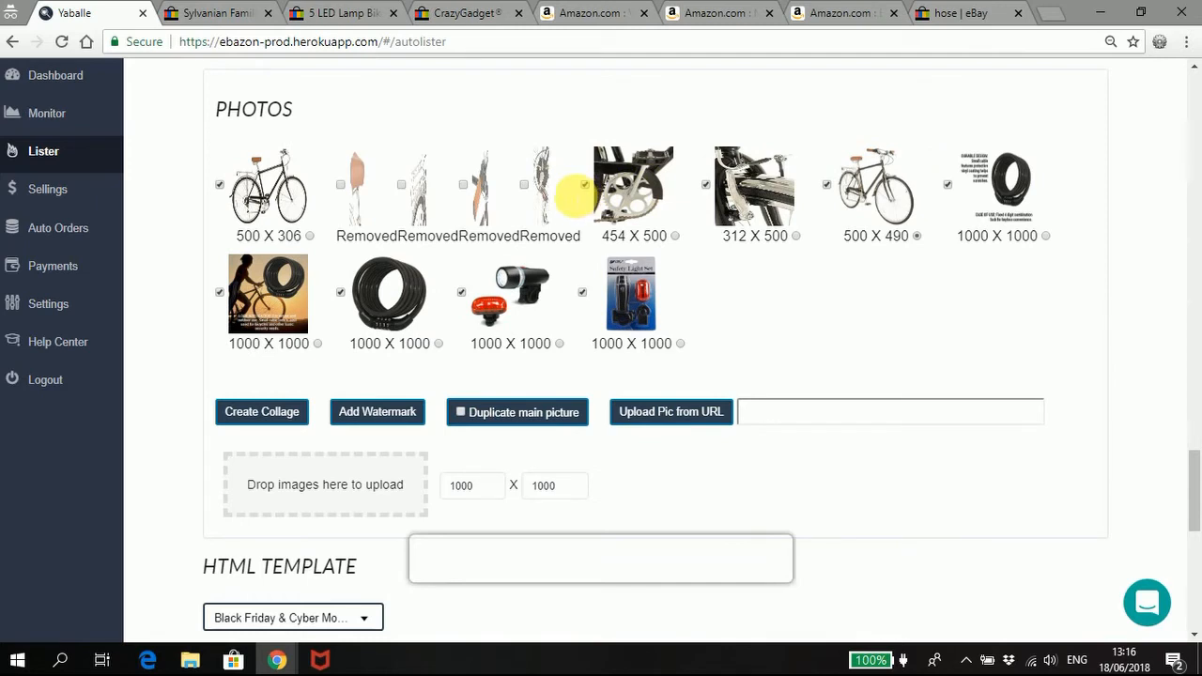
click(706, 184)
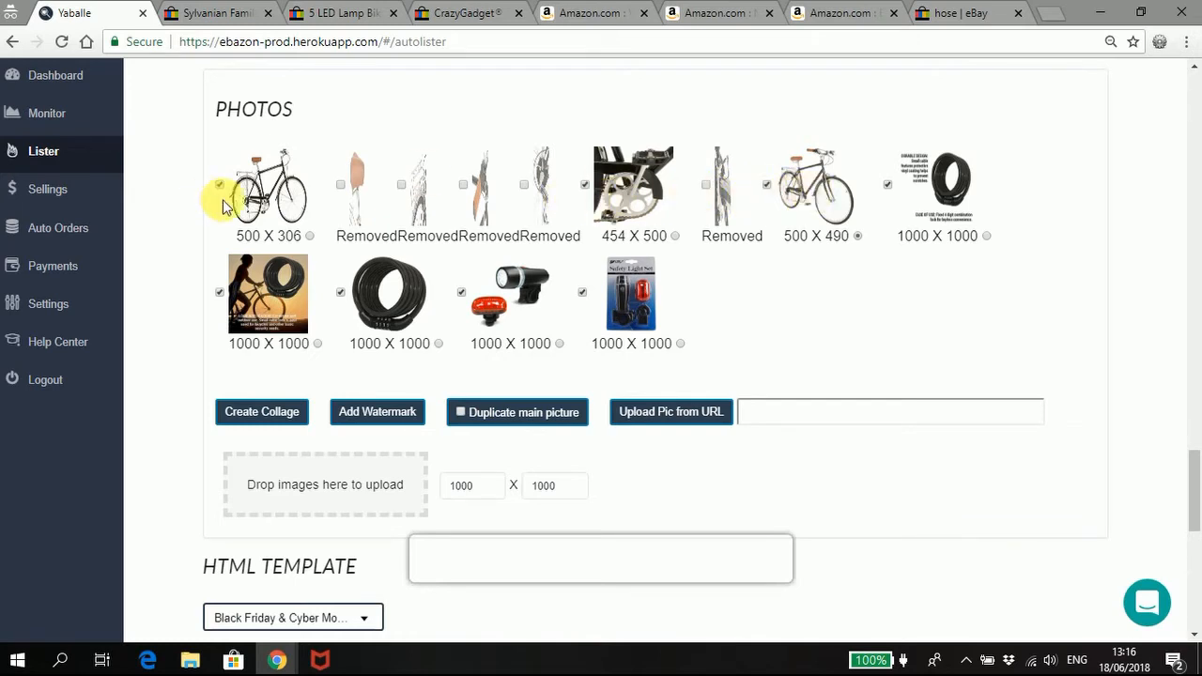
Exclude the lock feature, packaged light set, cyclist and crank pictures, and create a collage from the photos still included.
click(887, 186)
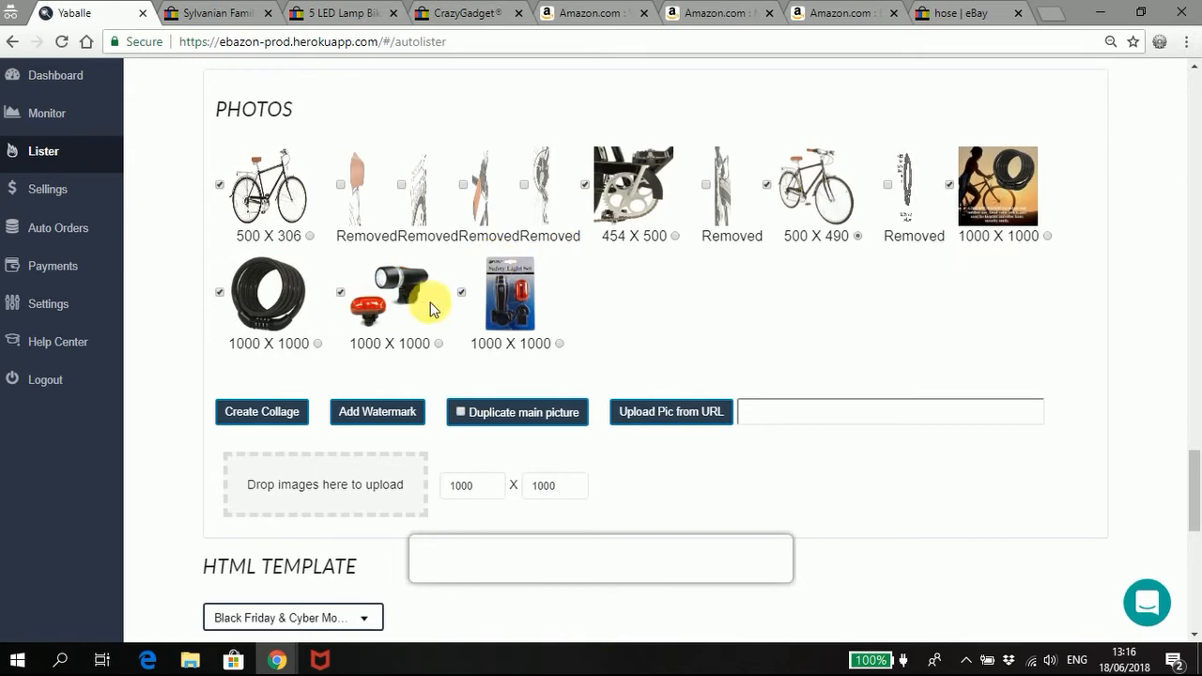
click(461, 294)
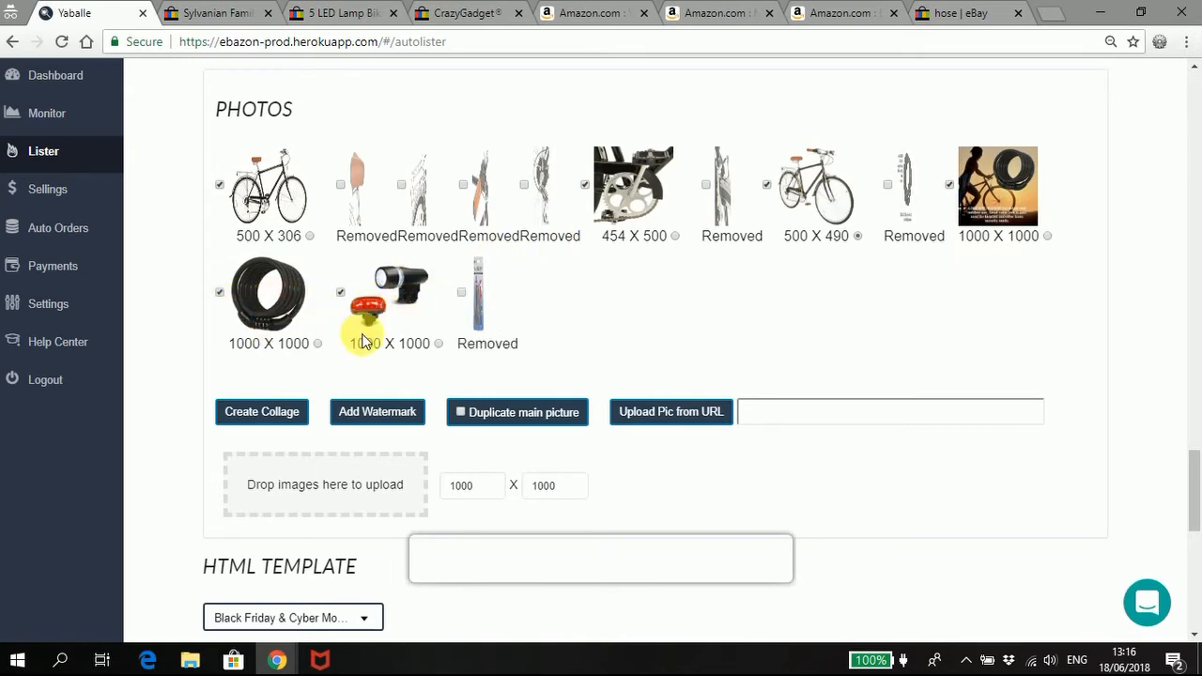
click(950, 184)
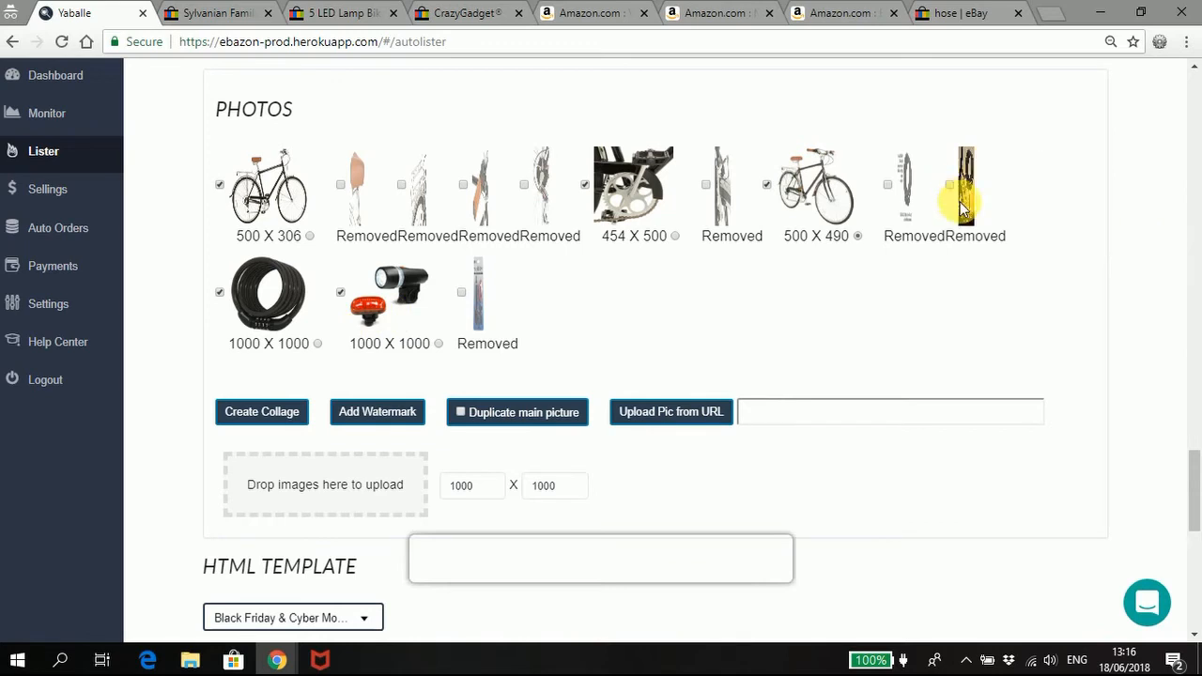
click(584, 184)
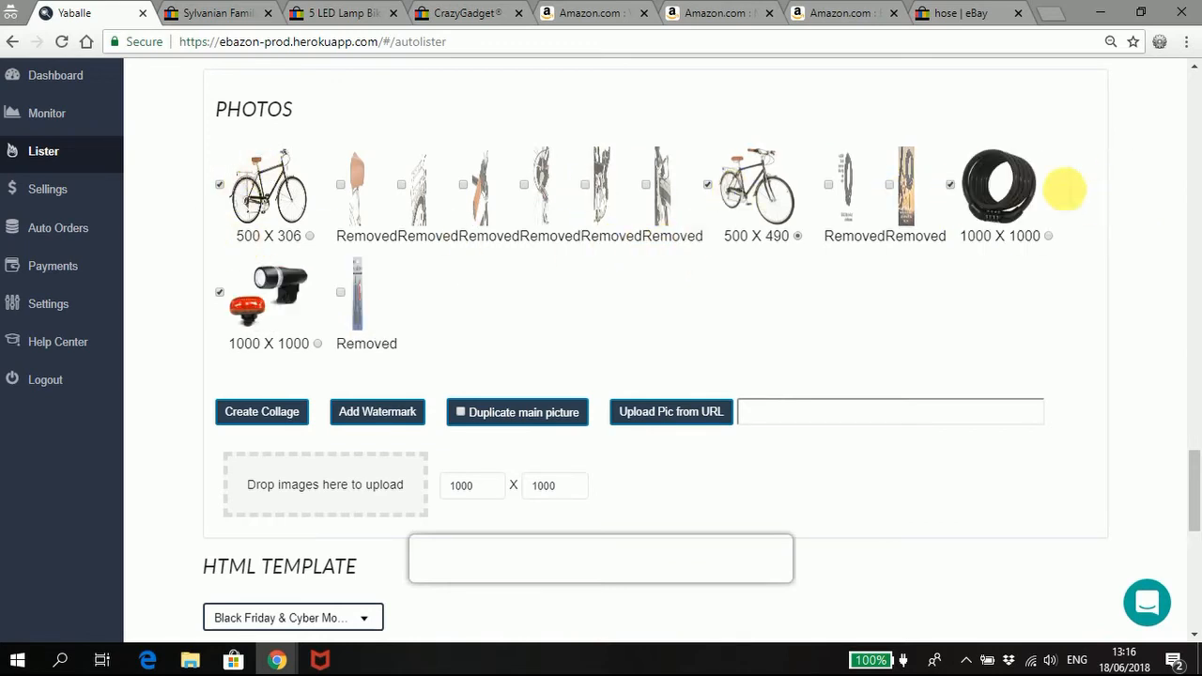
click(252, 414)
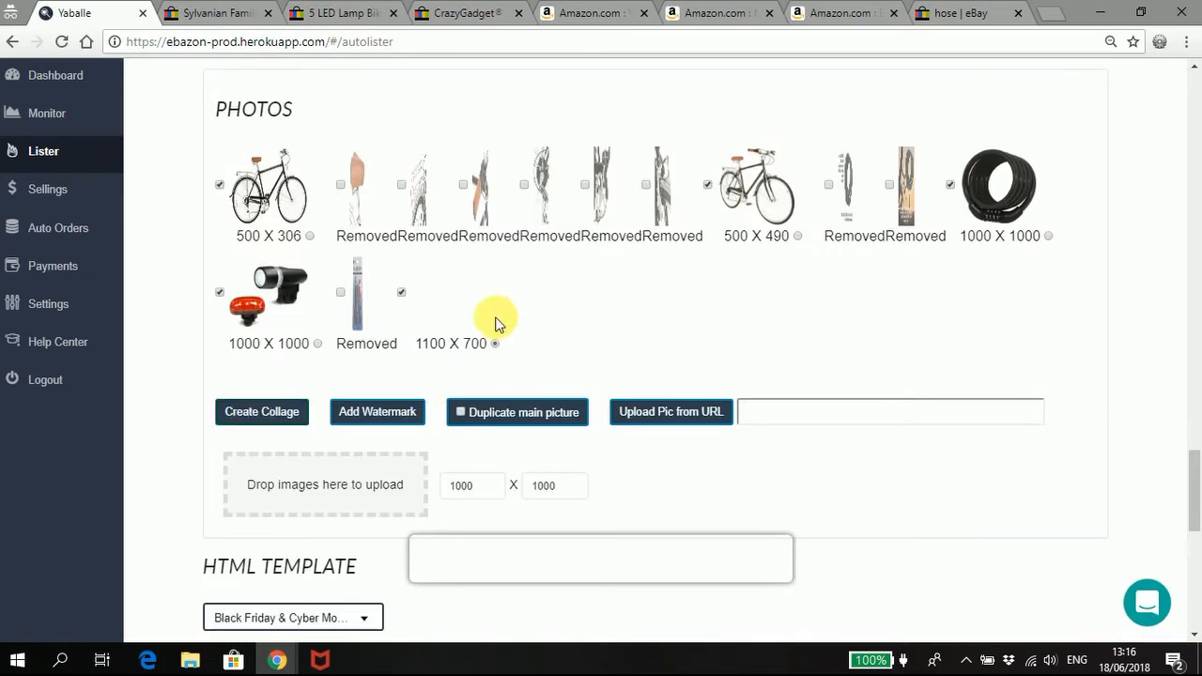
Include the bike's saddle, rear rack, handlebar grip, crank, rear gear and brake detail pictures in the listing again.
click(341, 186)
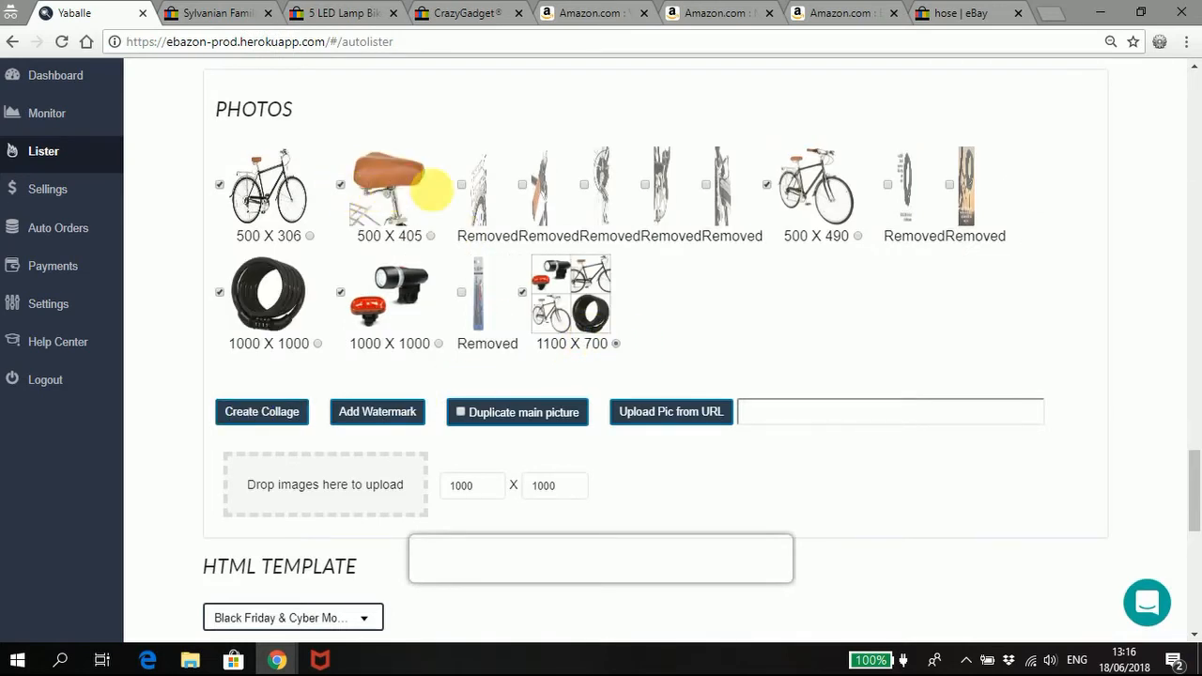
click(461, 186)
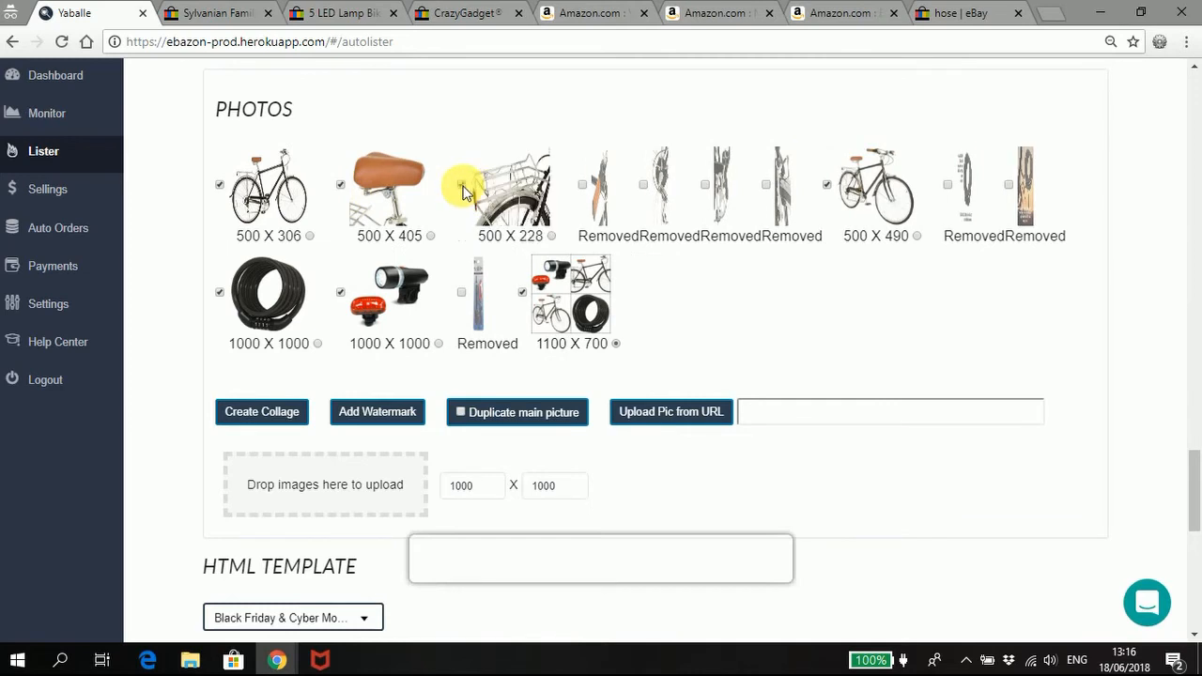
click(583, 187)
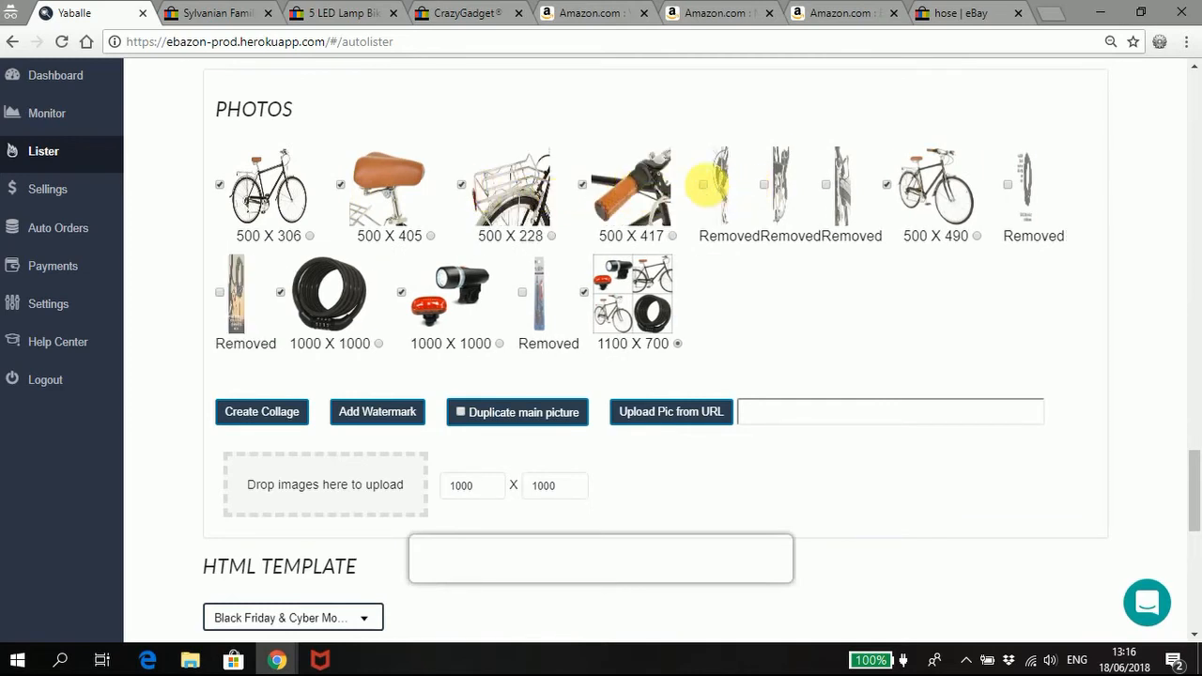
click(765, 187)
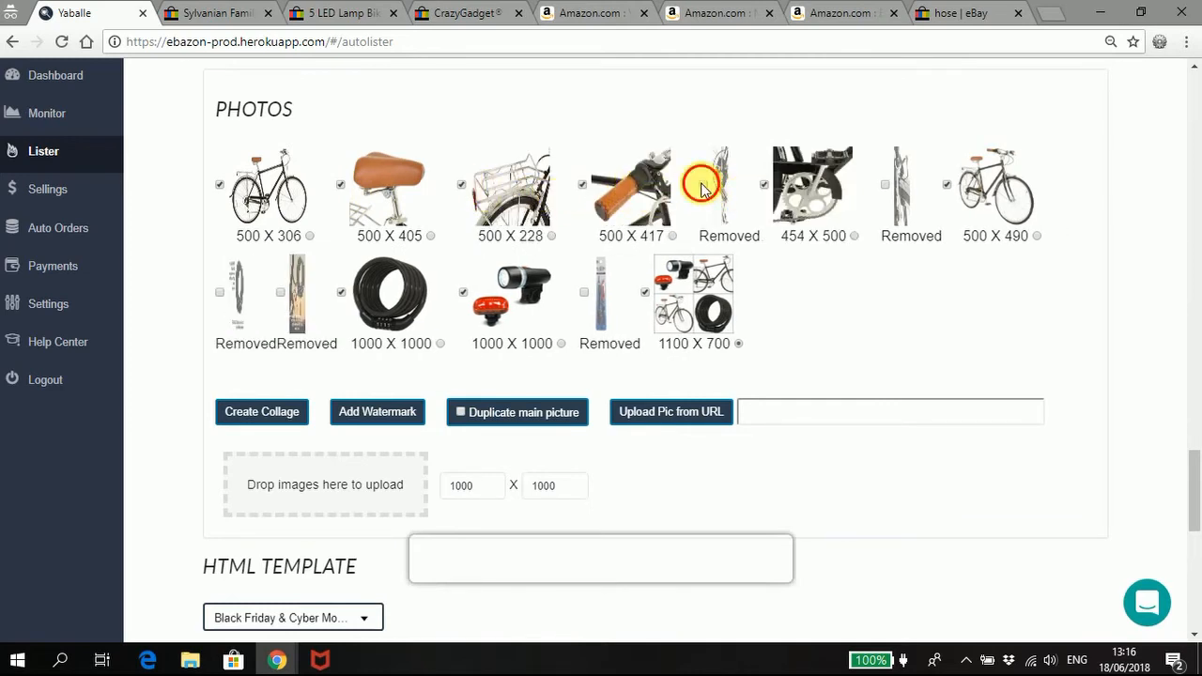
click(704, 186)
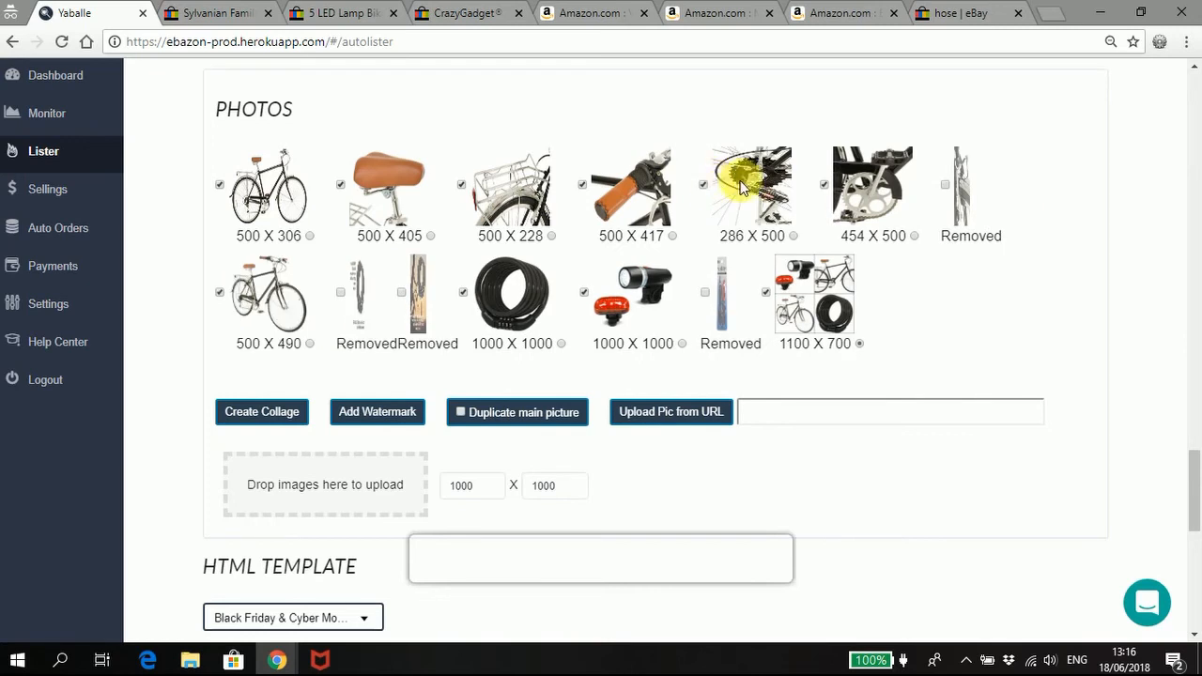
click(946, 186)
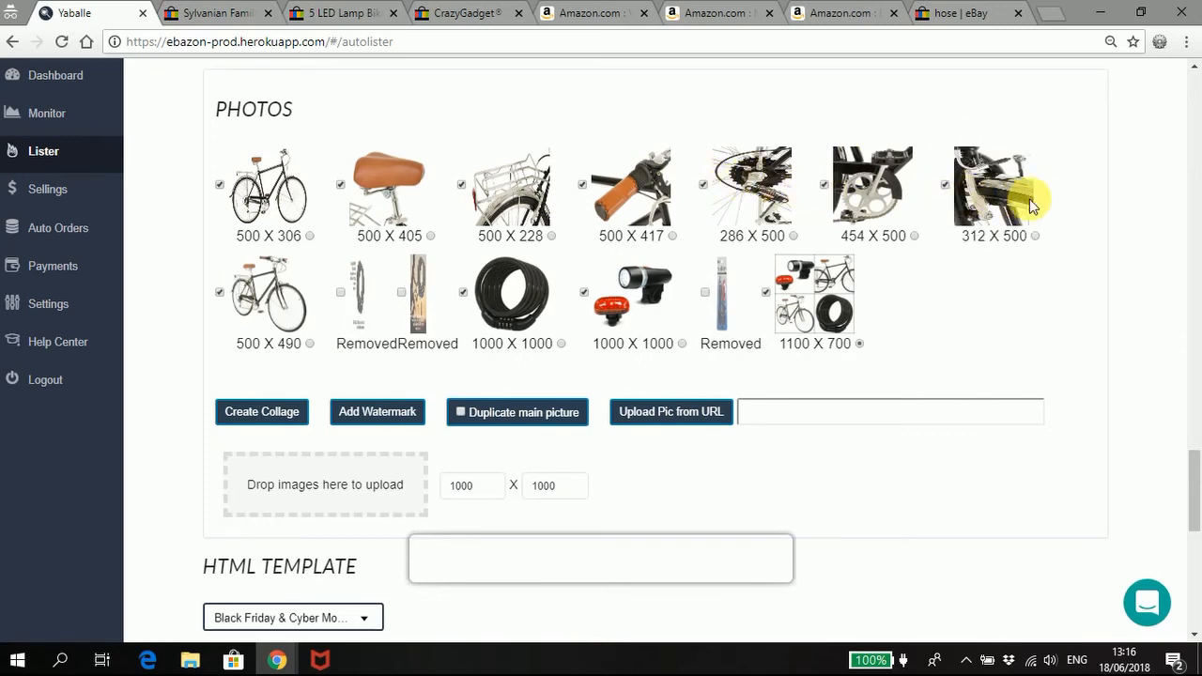
Keep only the feature picture of the three cable lock photos, and select the 1100 X 700 collage as the main picture.
click(400, 293)
click(340, 296)
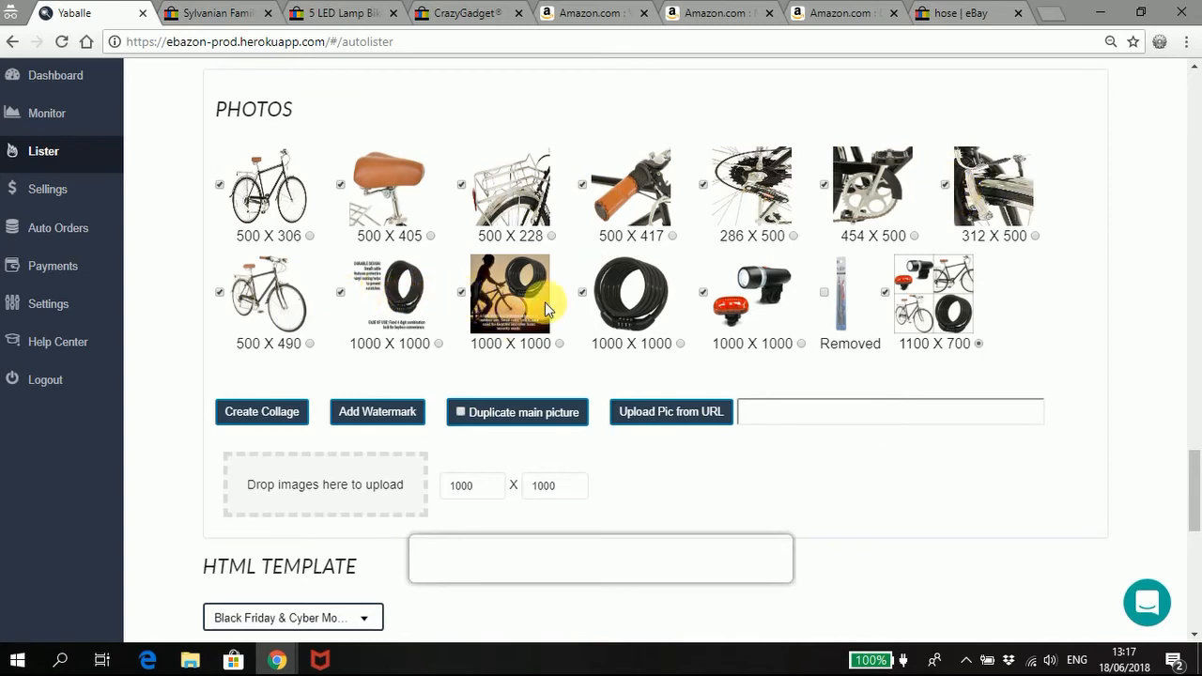
click(582, 295)
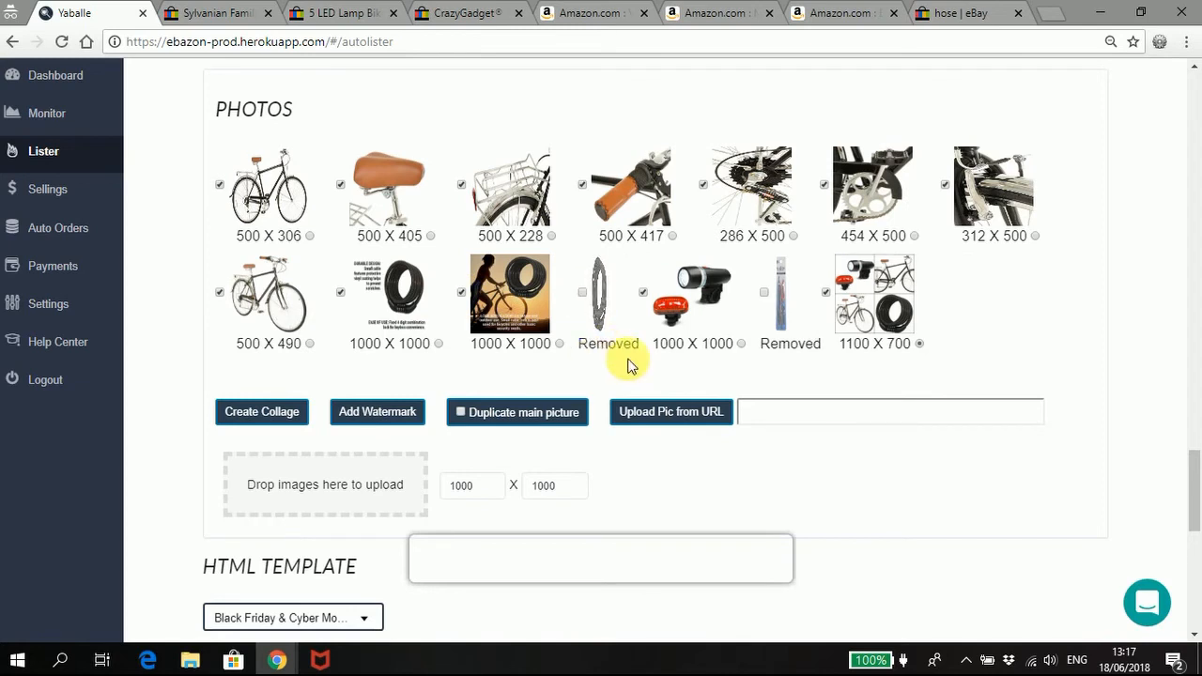
click(461, 292)
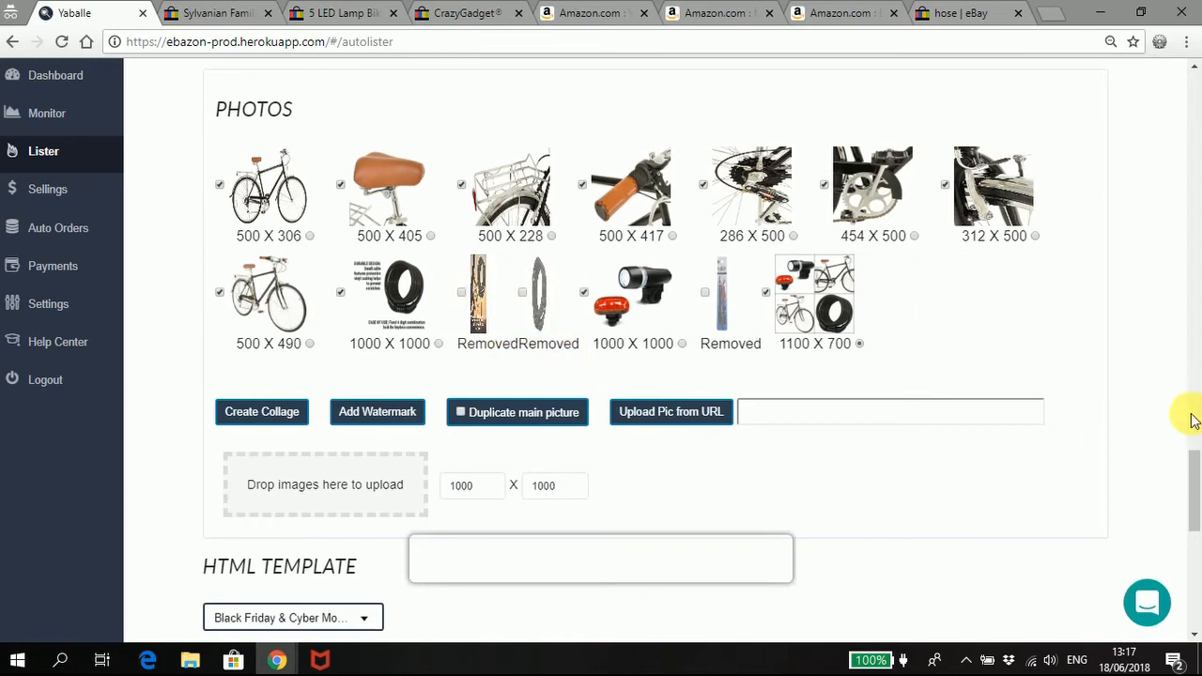
click(860, 343)
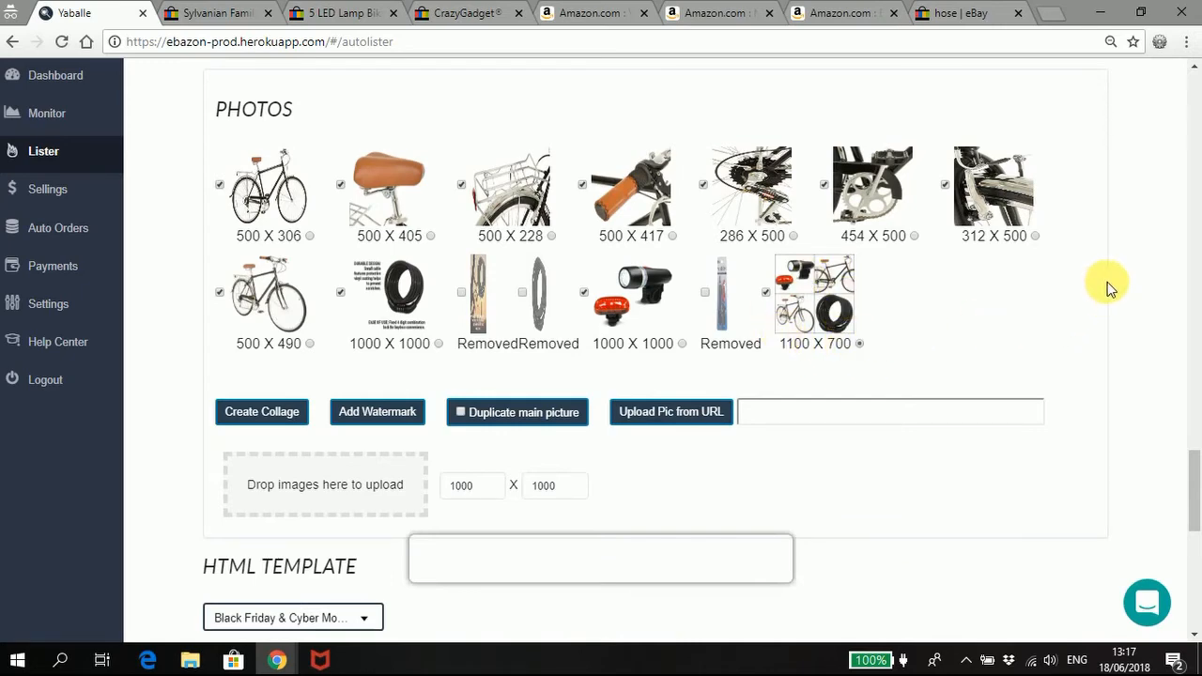
Append "&" to the end of the listing title, after "Commuter".
scroll(1109, 287, up, 7)
scroll(1128, 235, up, 10)
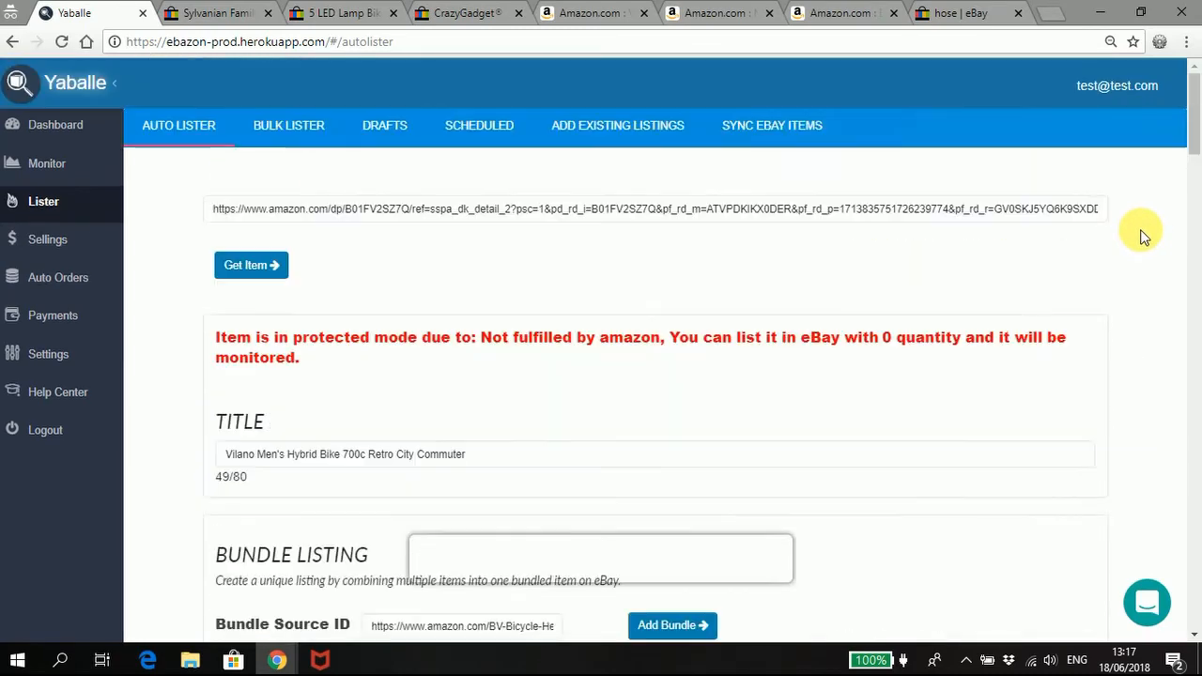
scroll(1013, 346, down, 4)
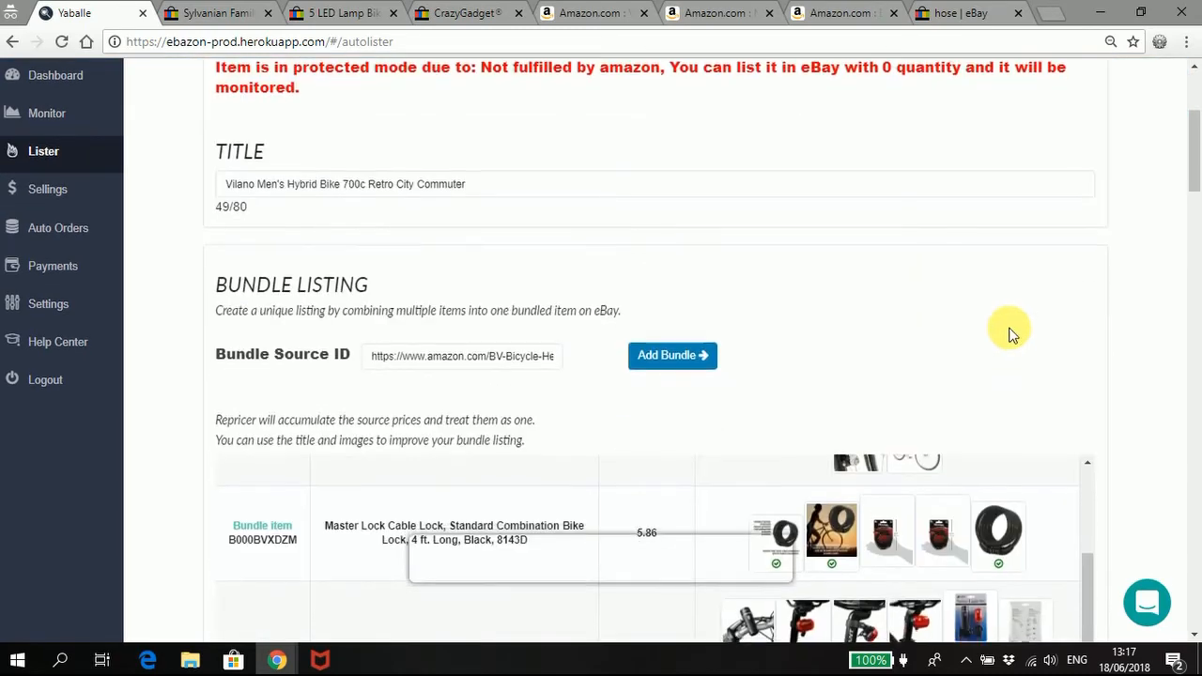
scroll(457, 234, up, 1)
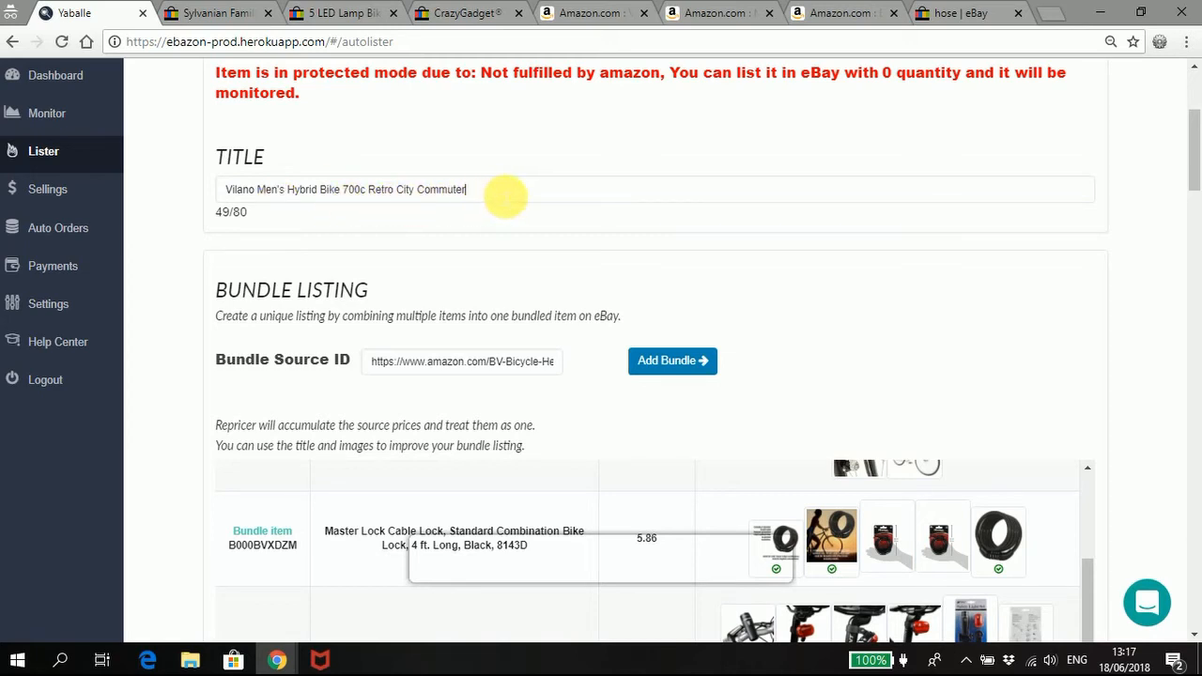
click(549, 197)
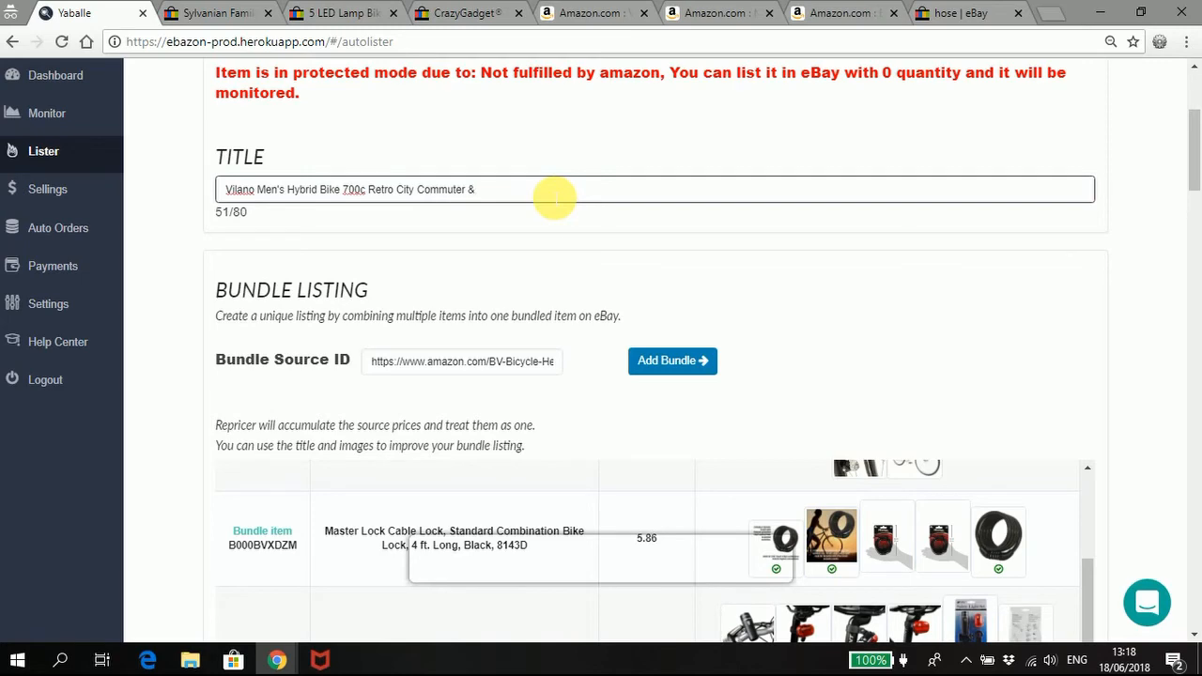
Append "Cable Lock &" to the end of the listing title, using the wording of the lock's bundle item name.
scroll(556, 199, down, 3)
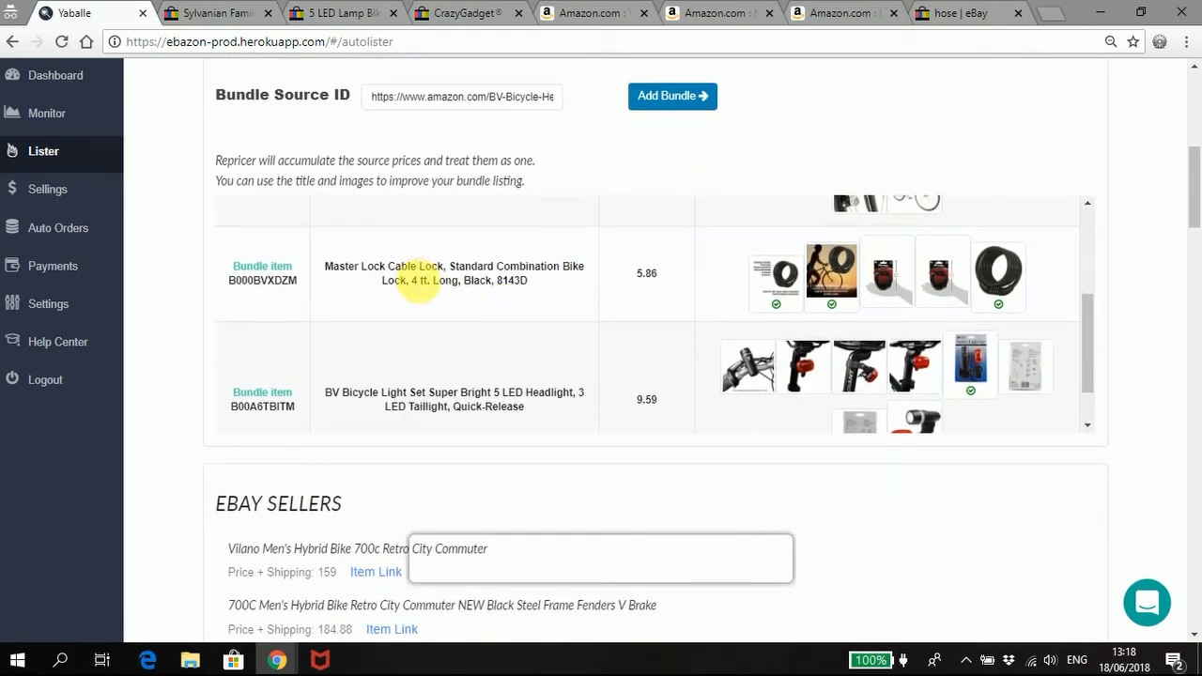
drag(388, 267, 447, 278)
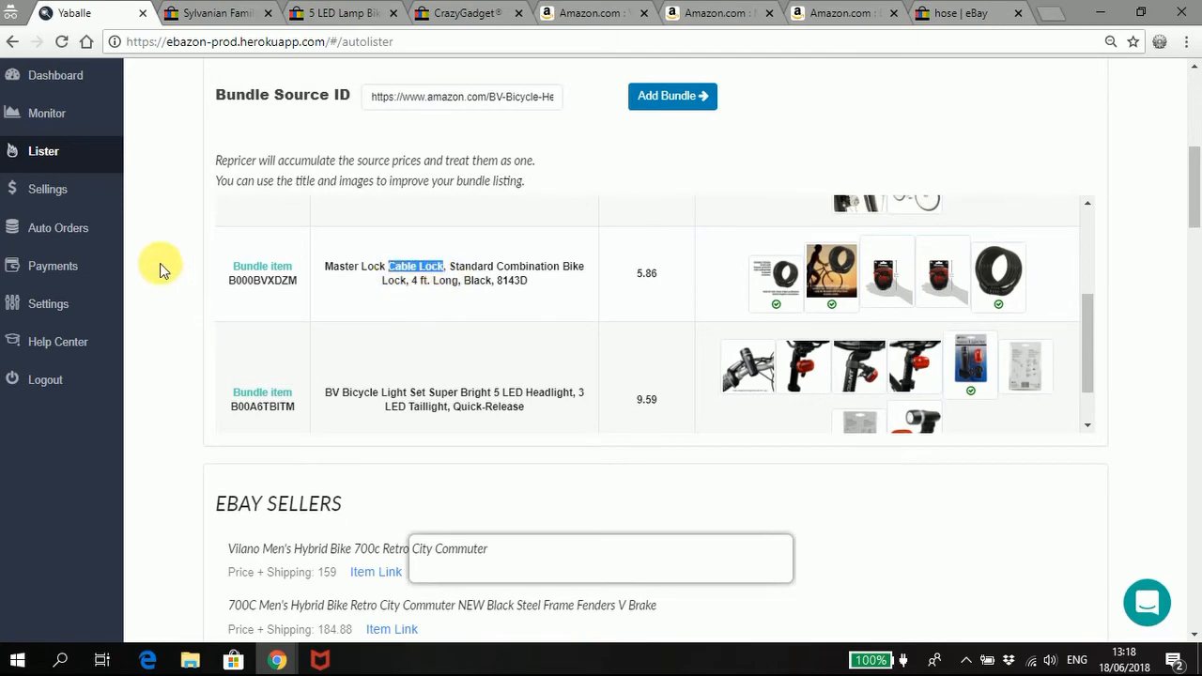
scroll(161, 264, up, 4)
scroll(299, 344, down, 3)
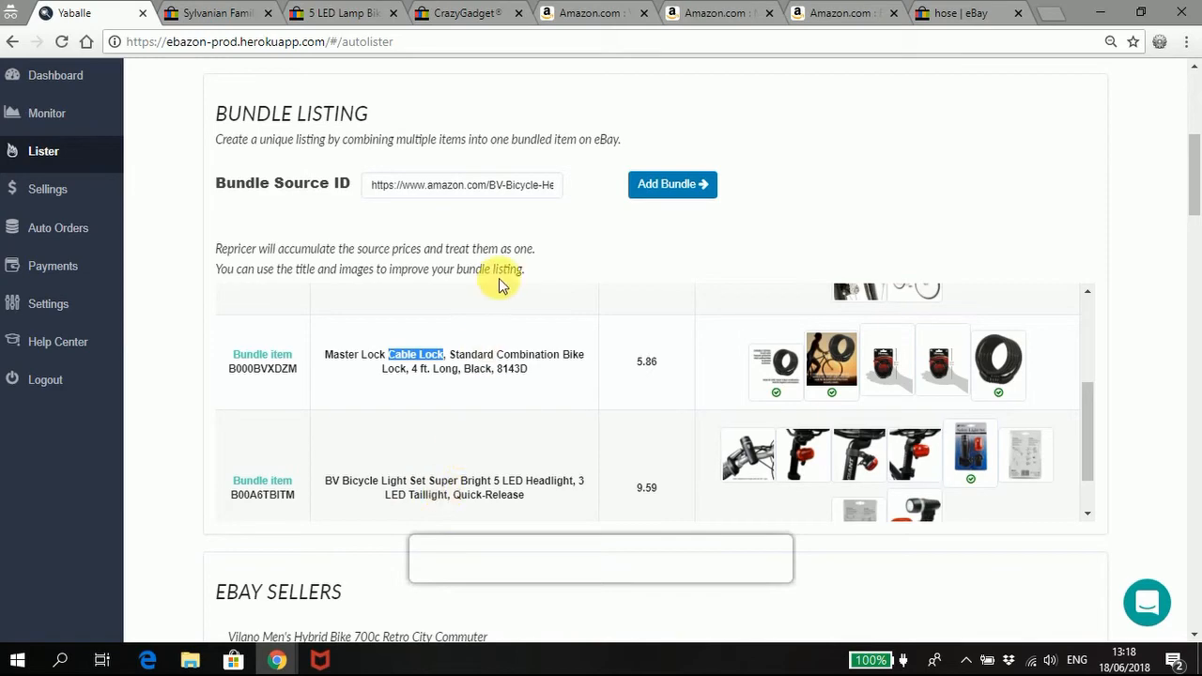
scroll(563, 151, up, 1)
scroll(562, 150, up, 2)
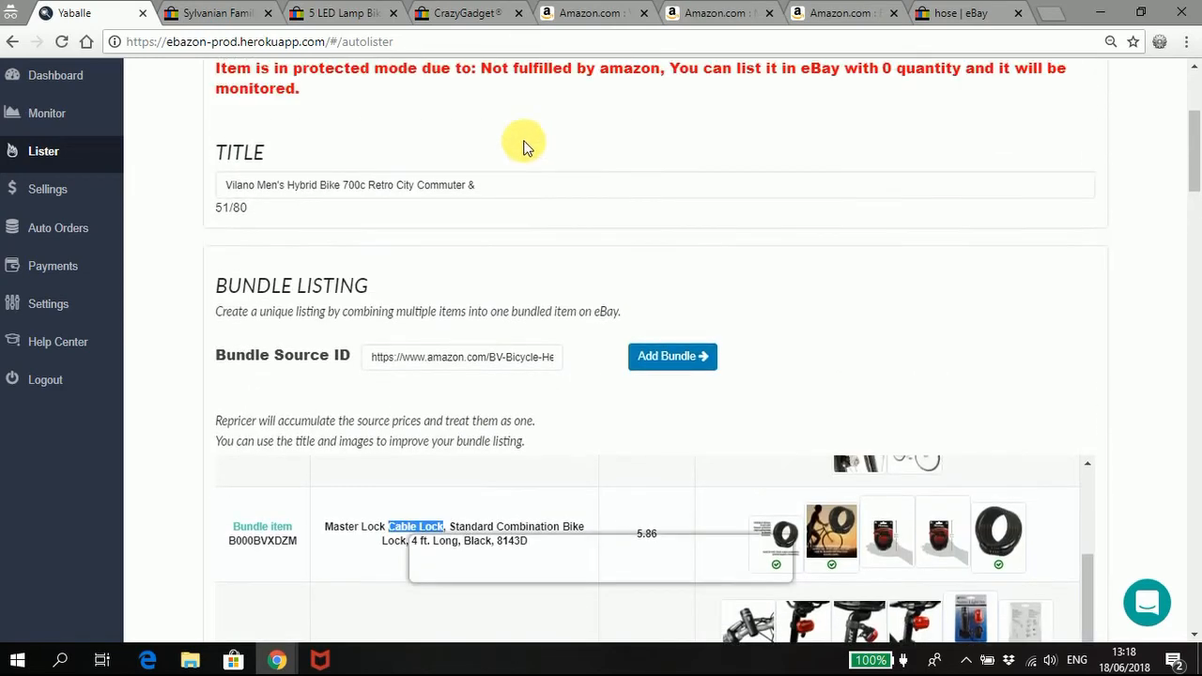
click(505, 195)
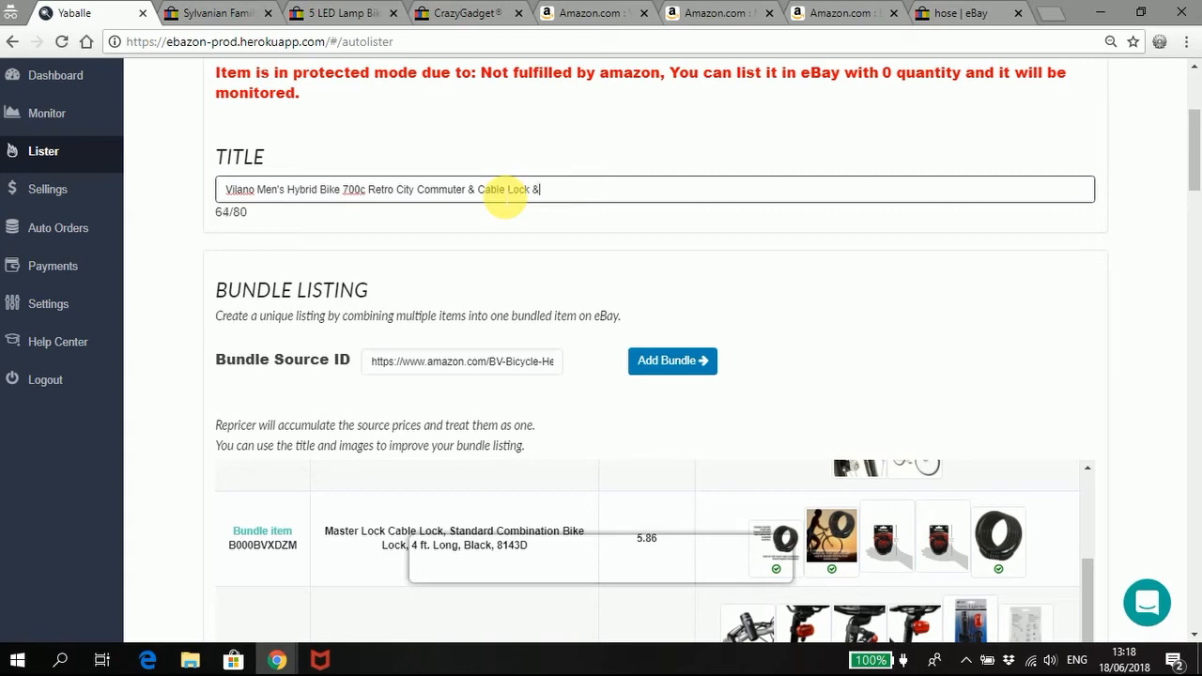
Append "Light Set" to the end of the listing title, using the wording of the BV light bundle item name.
scroll(317, 433, down, 2)
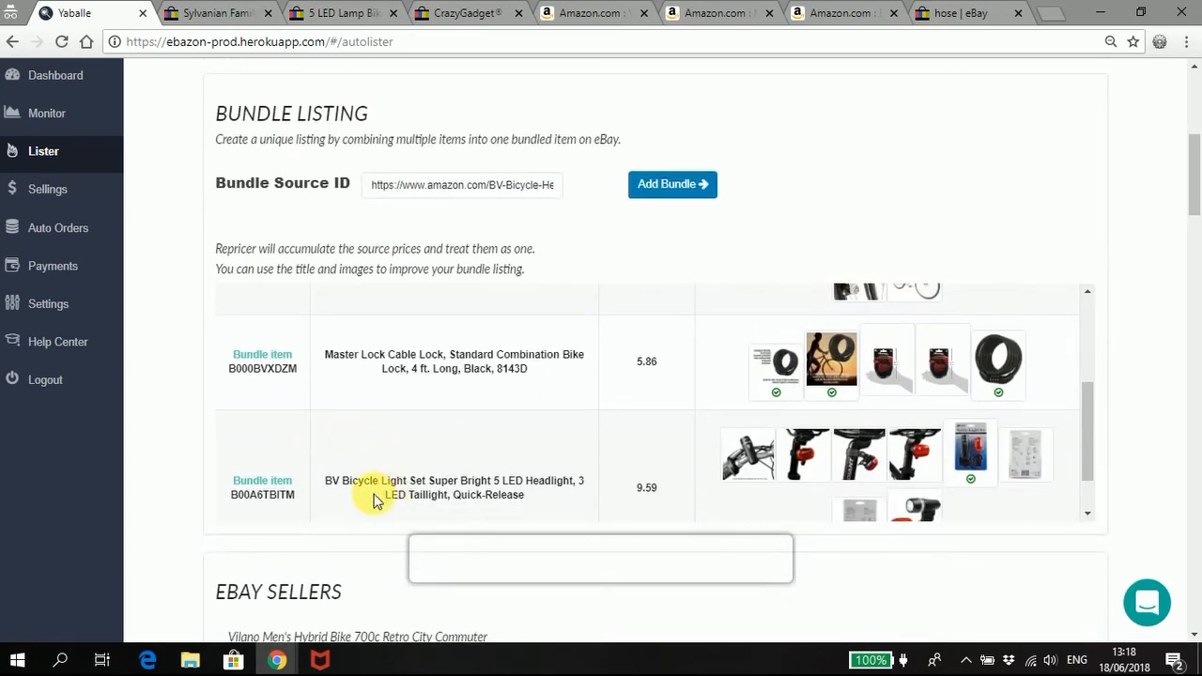
drag(382, 481, 427, 481)
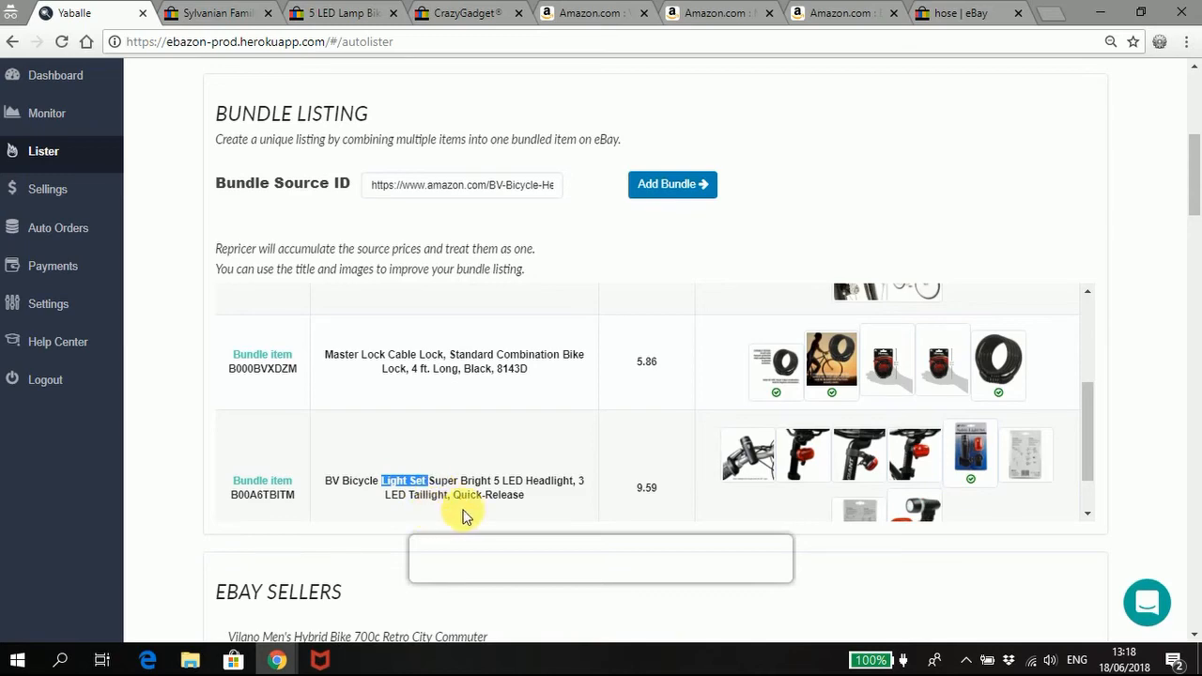
scroll(595, 179, up, 3)
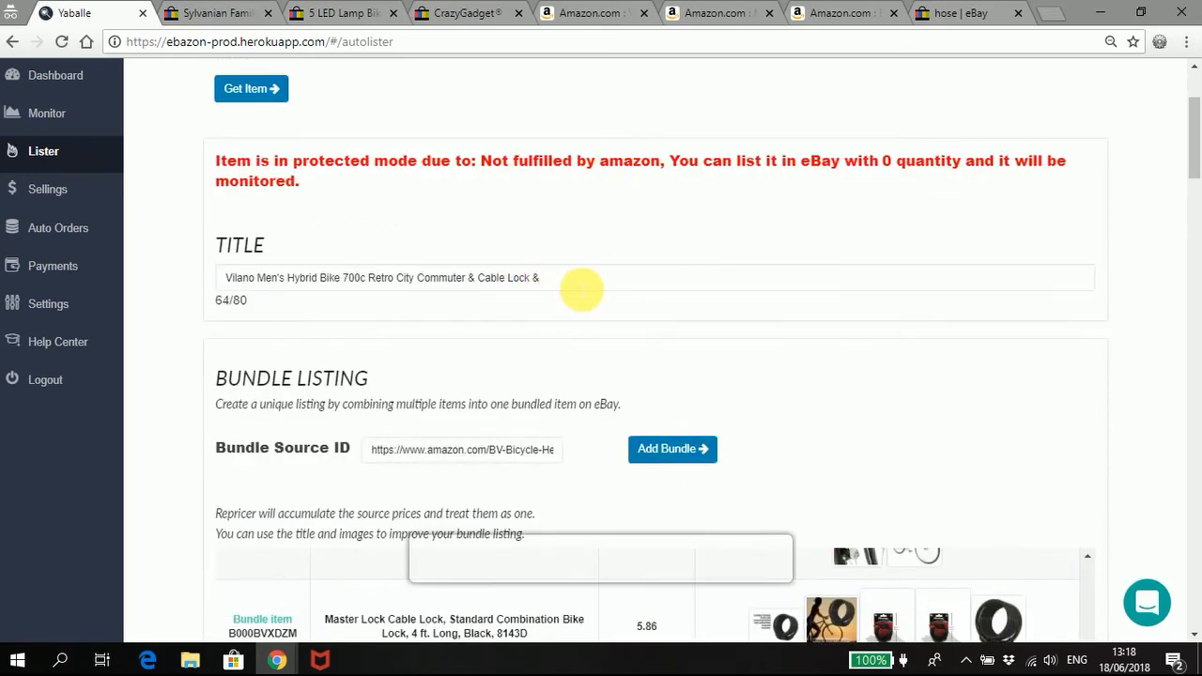
click(583, 288)
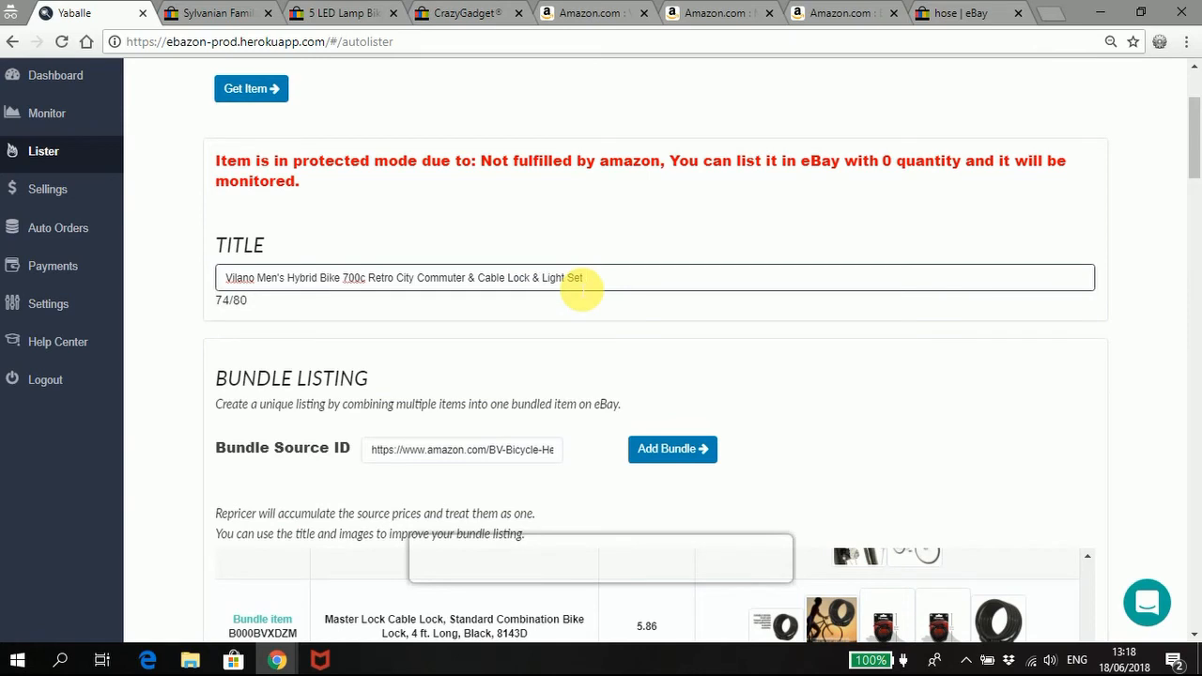
Add "bundle" to the end of the listing title and shorten "Men's" to "Men".
text(bundle)
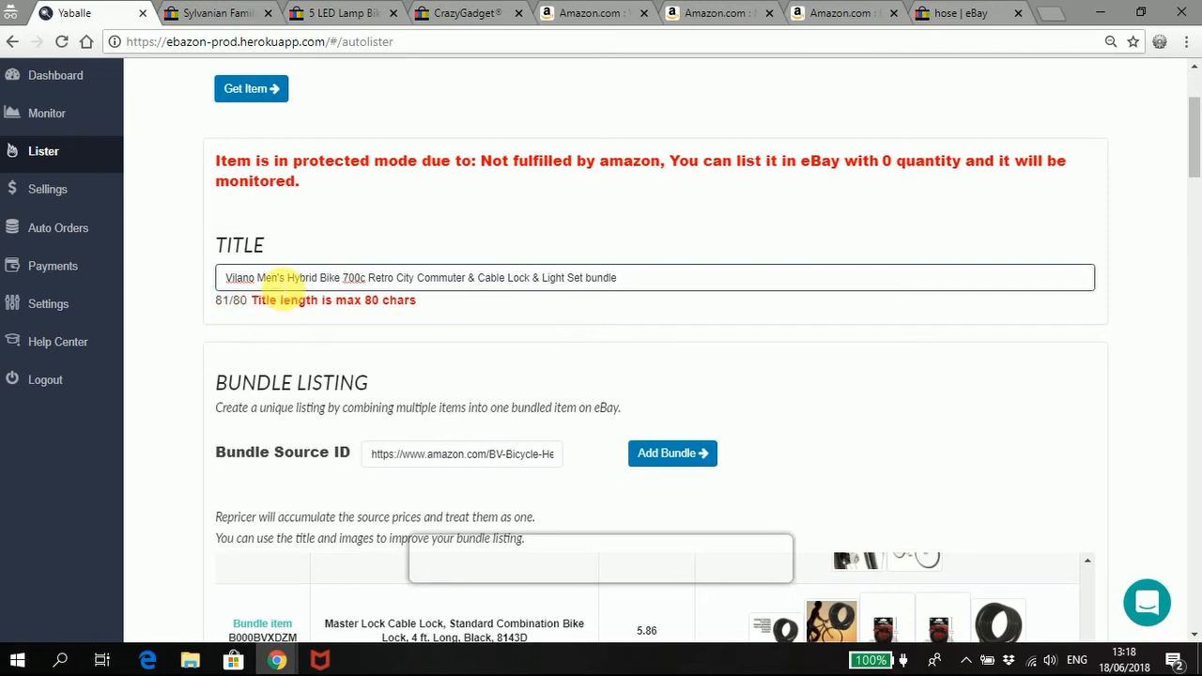
click(284, 279)
key(BackSpace)
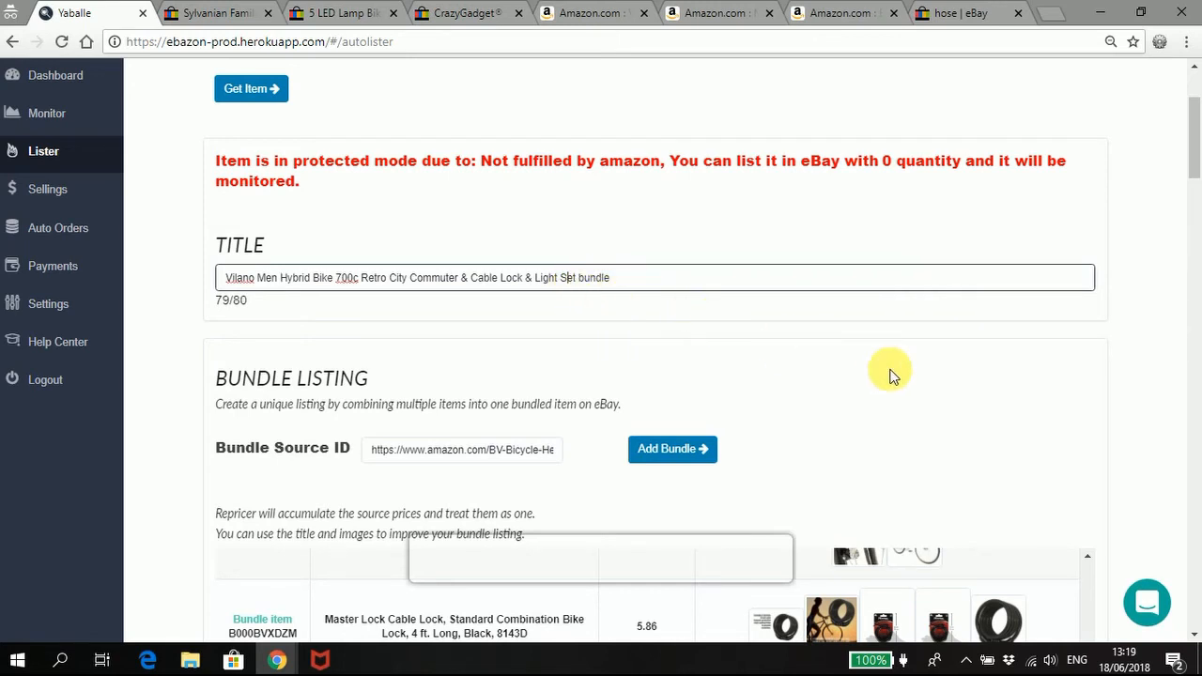
Delete the orange fast shipping and no-discounts lines above the product heading in the HTML template description.
scroll(892, 376, down, 5)
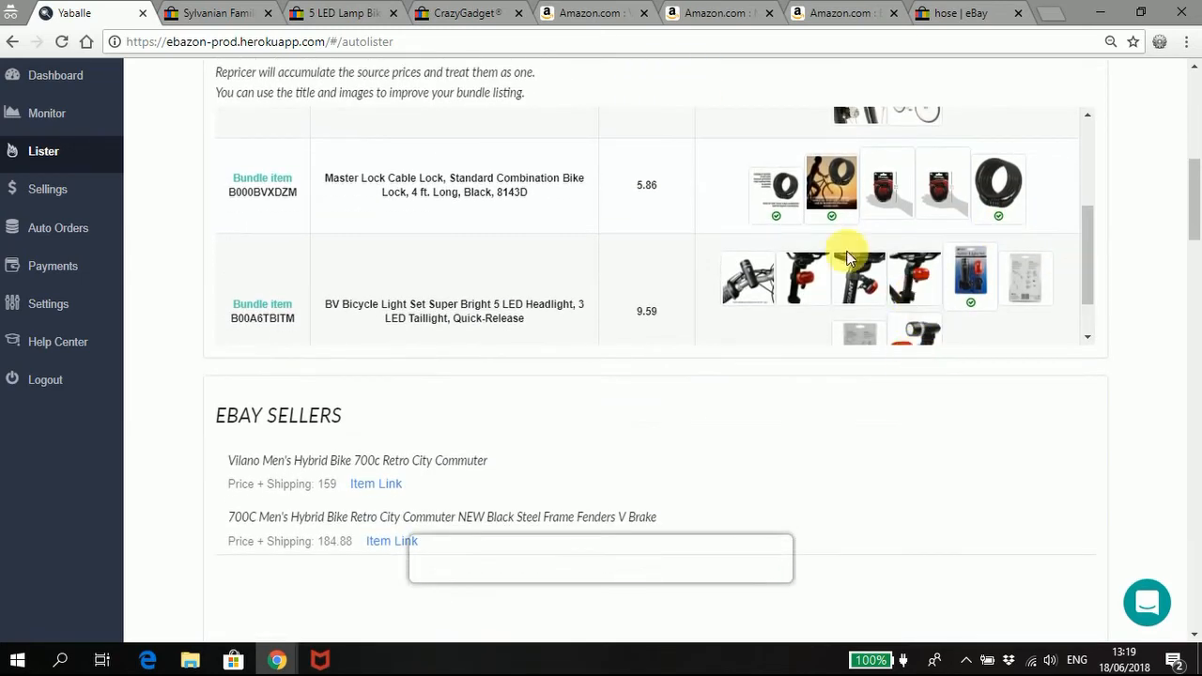
scroll(908, 408, down, 10)
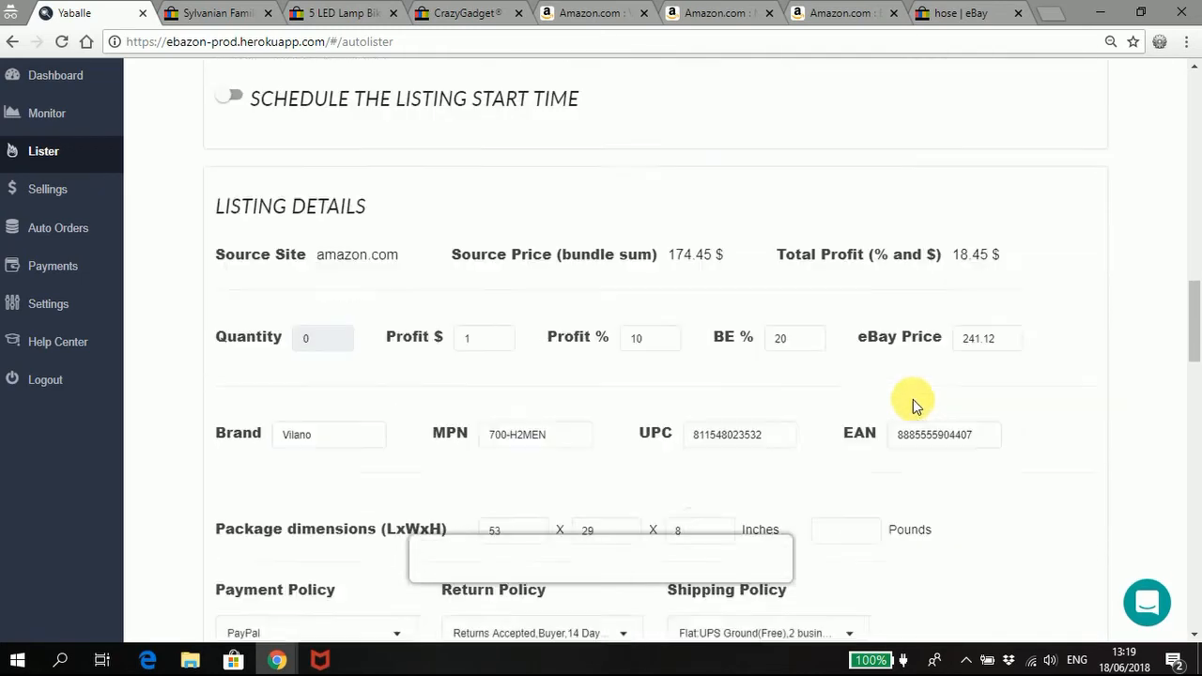
scroll(916, 404, down, 12)
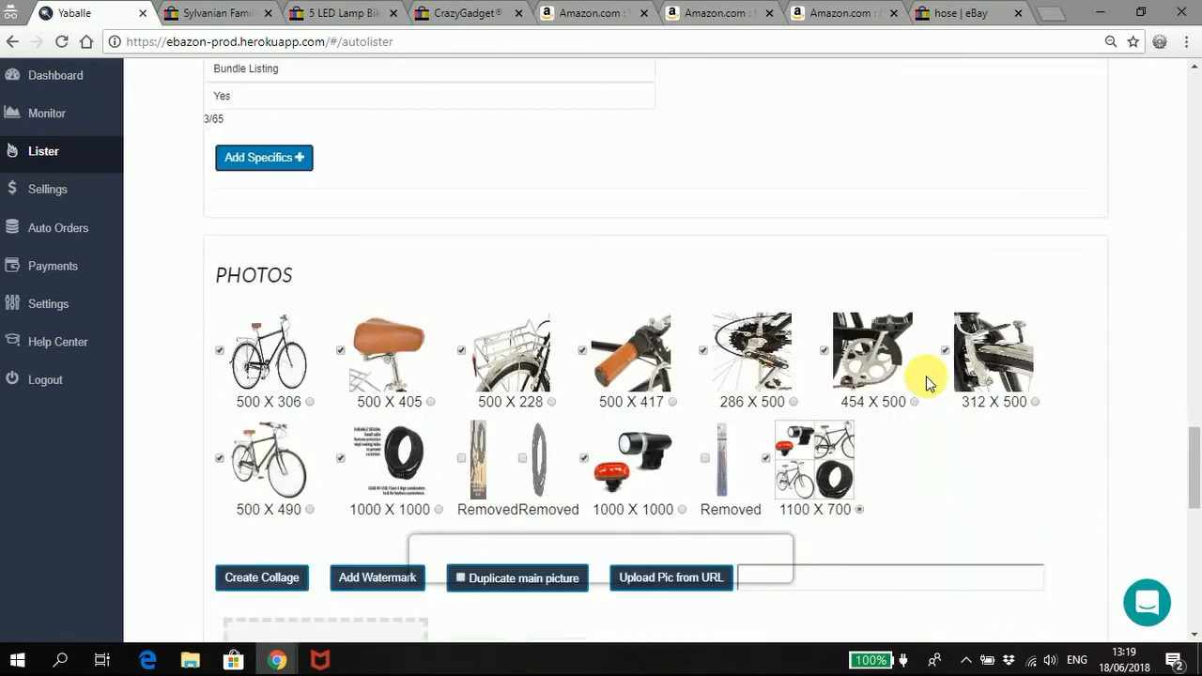
scroll(927, 376, down, 7)
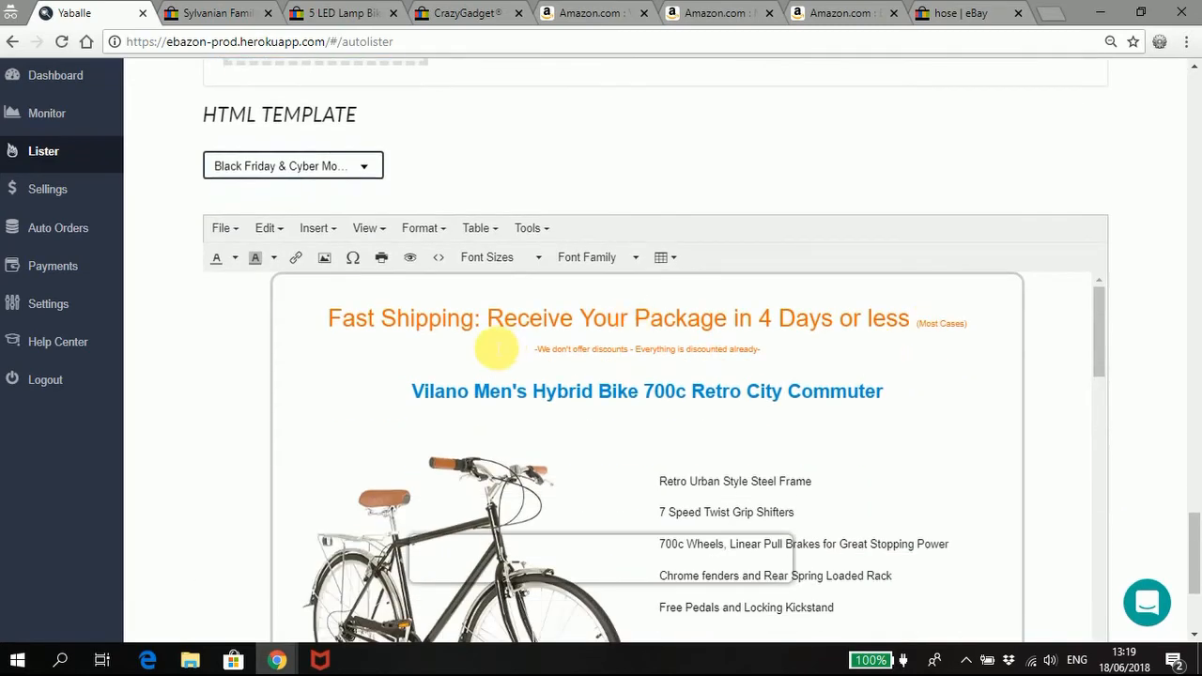
scroll(496, 349, down, 1)
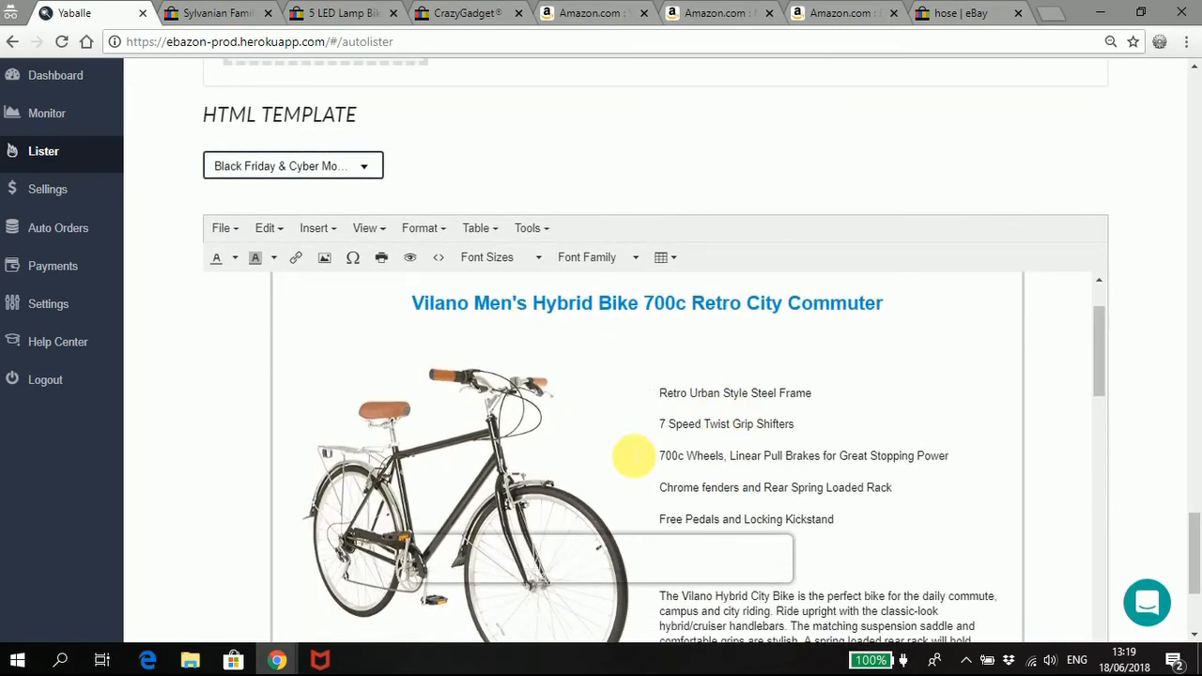
scroll(1161, 357, down, 1)
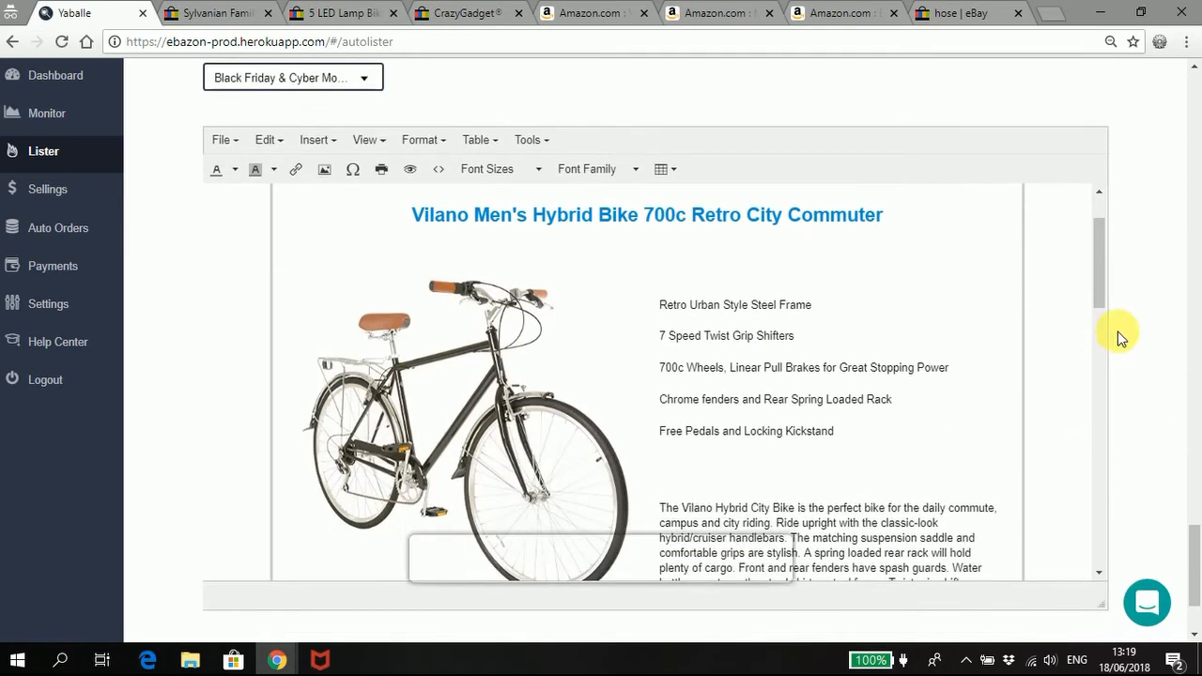
scroll(1097, 273, up, 1)
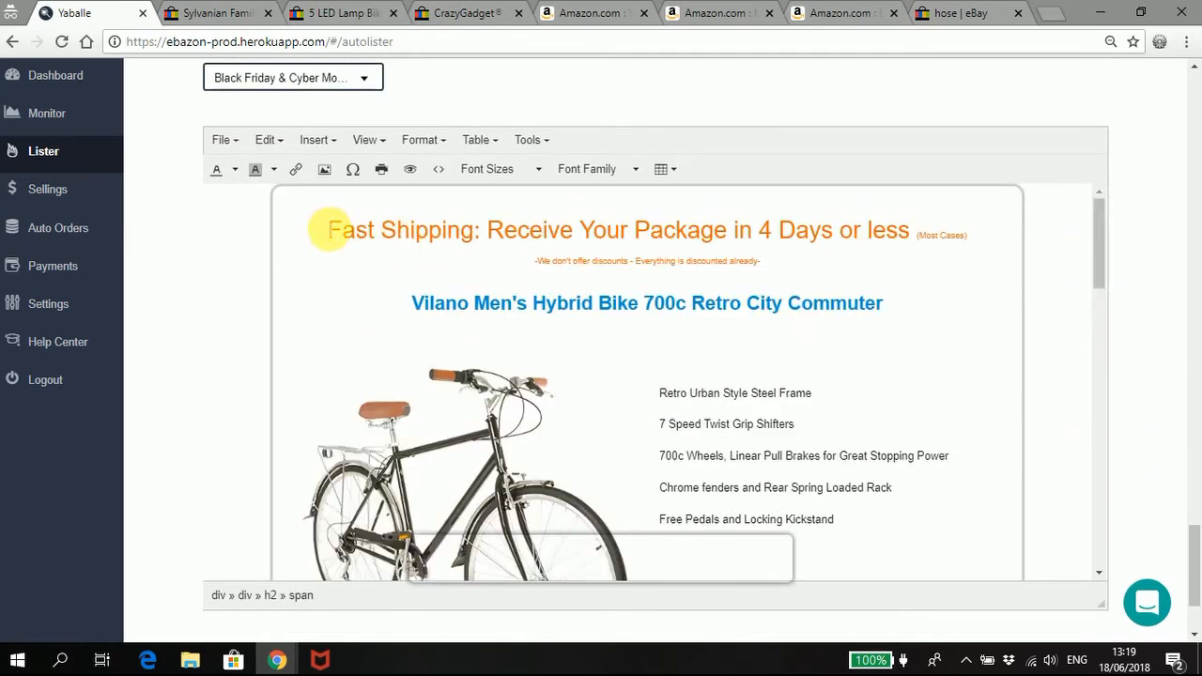
drag(325, 228, 812, 256)
key(BackSpace)
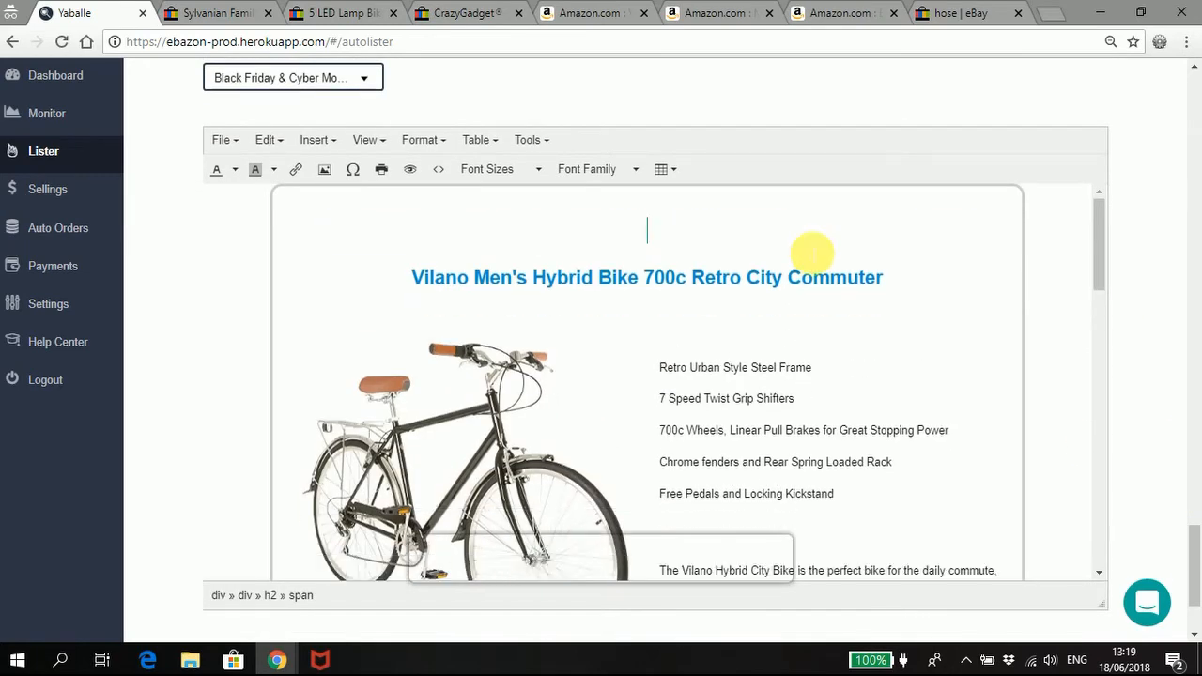
Place the cursor in the description's blue product heading and select the complete listing title for reuse.
click(798, 276)
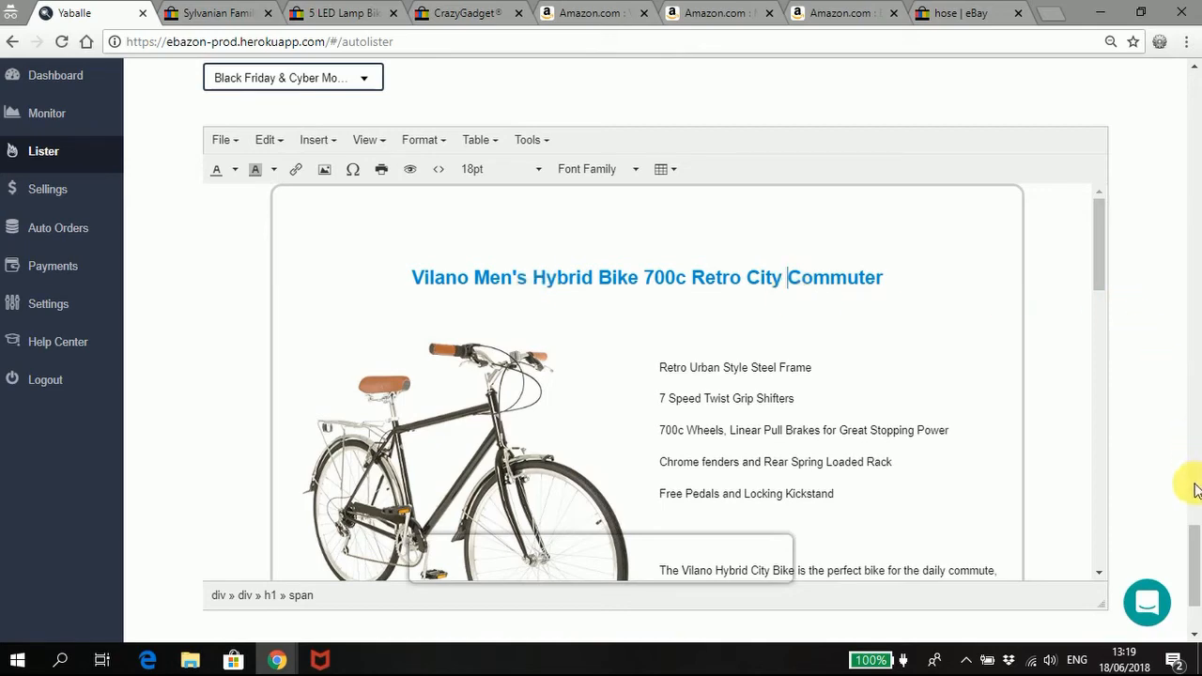
drag(1193, 555, 1189, 152)
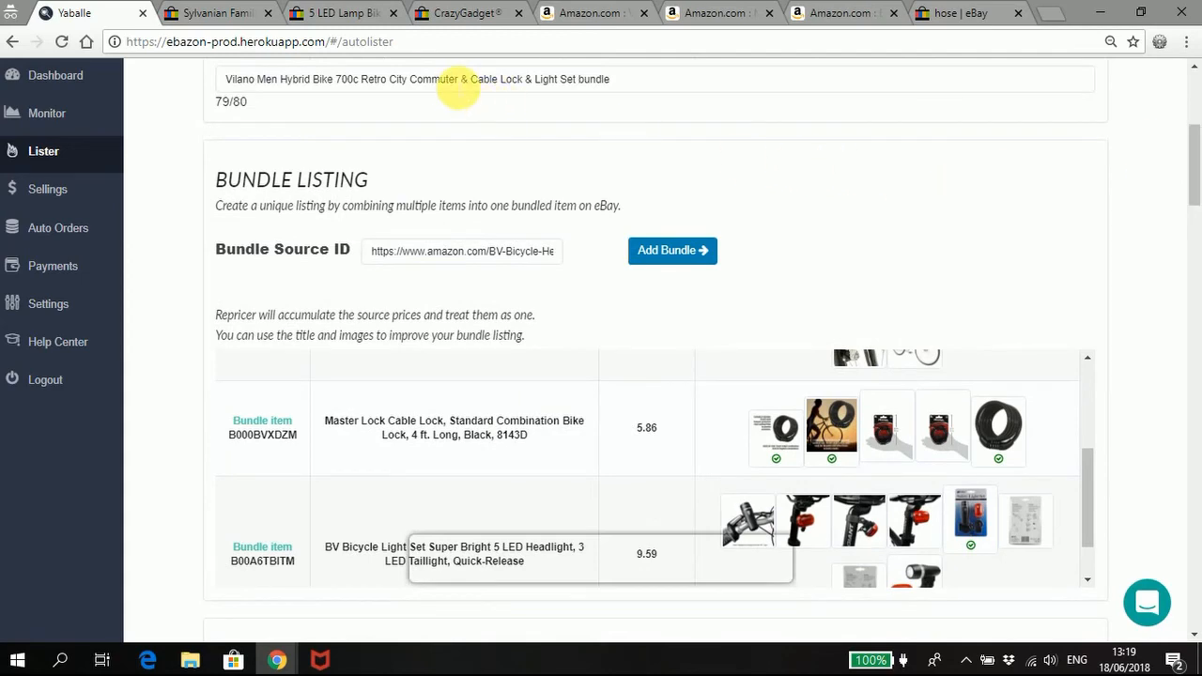
click(457, 87)
key(ctrl+a)
drag(1194, 161, 1198, 577)
Add a blank line after the bold assembly and pedal installation note, just above the Shipping section.
scroll(899, 510, down, 2)
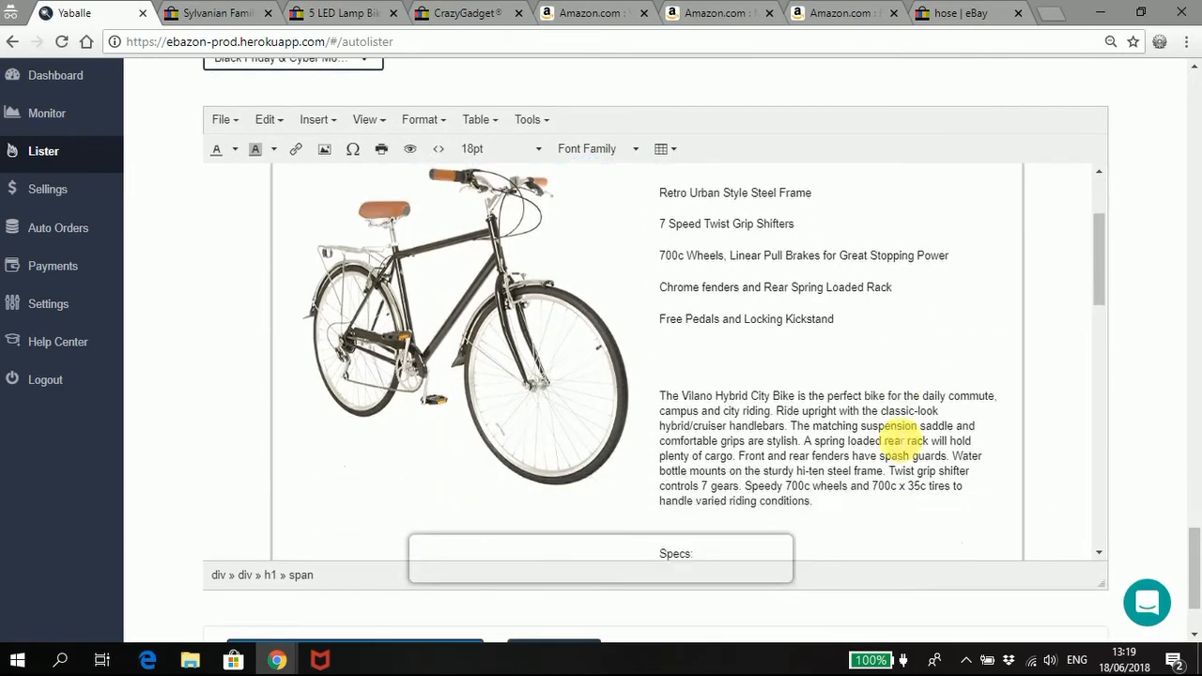
scroll(826, 414, down, 2)
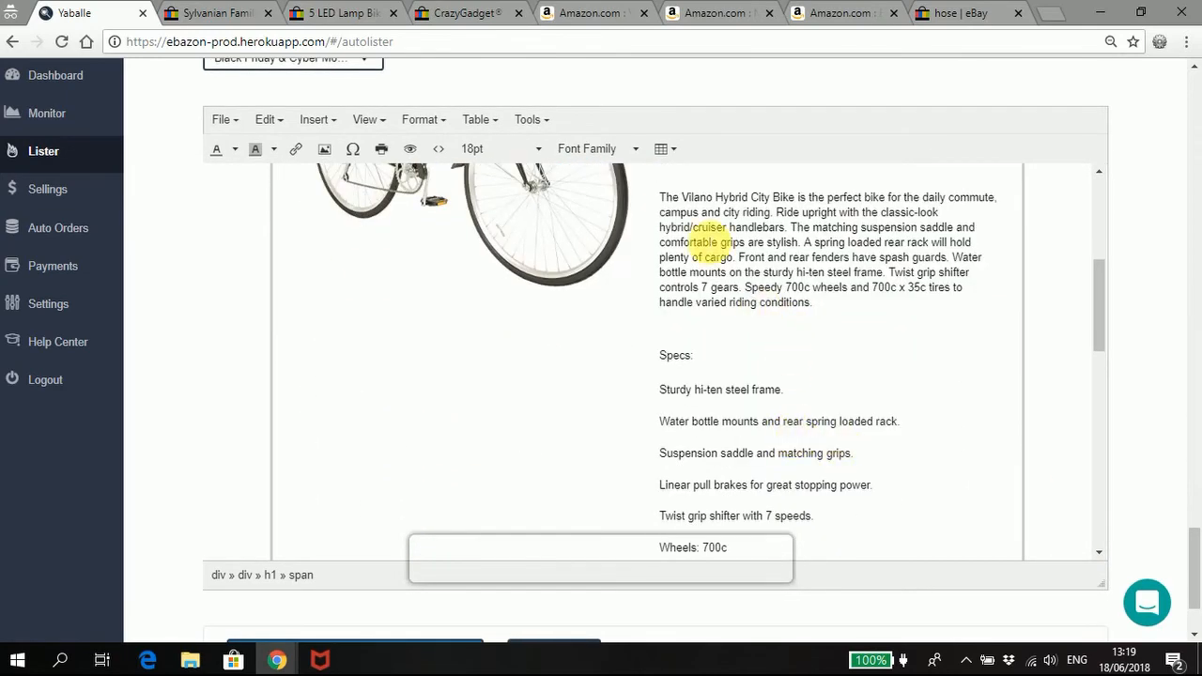
drag(705, 243, 730, 389)
click(853, 457)
scroll(853, 460, down, 3)
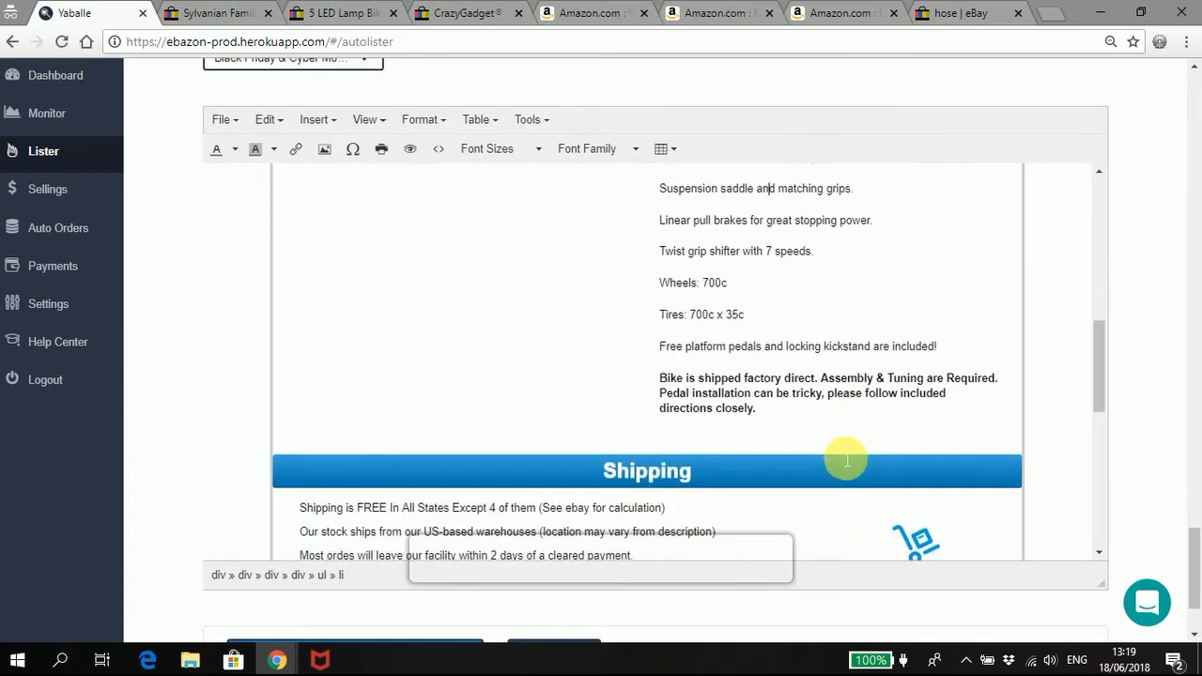
click(786, 410)
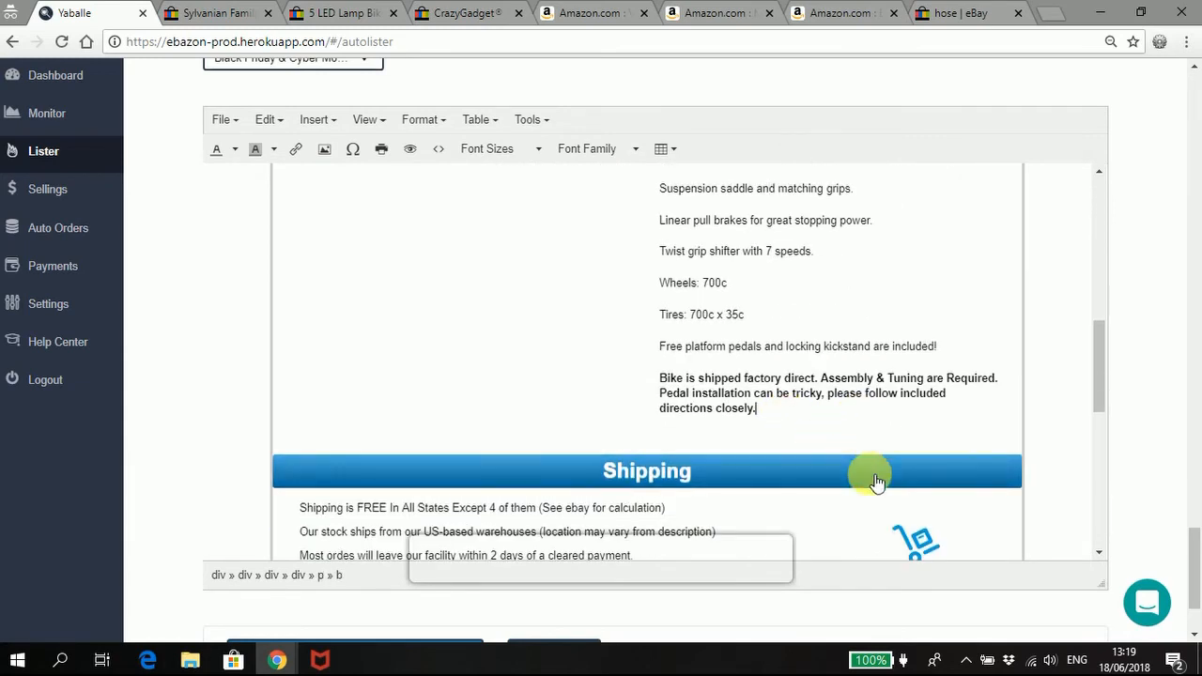
key(Return)
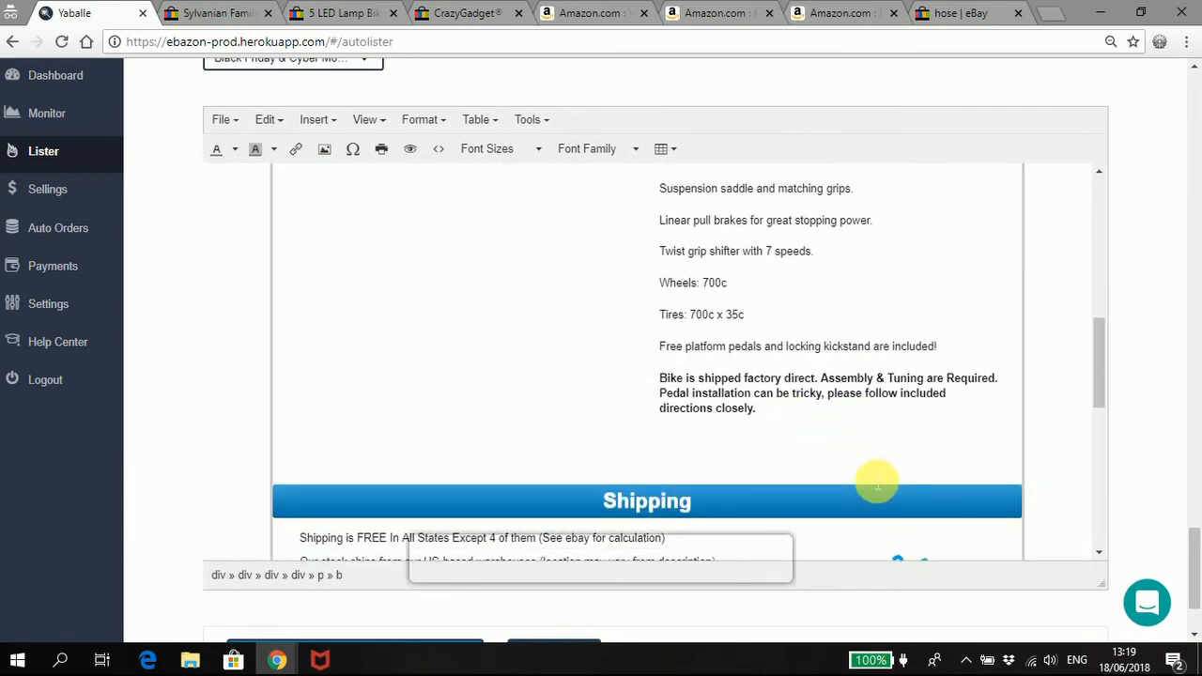
Copy the manufacturer's paragraph about the Master Lock 8143D cable lock from its Amazon product page.
click(706, 13)
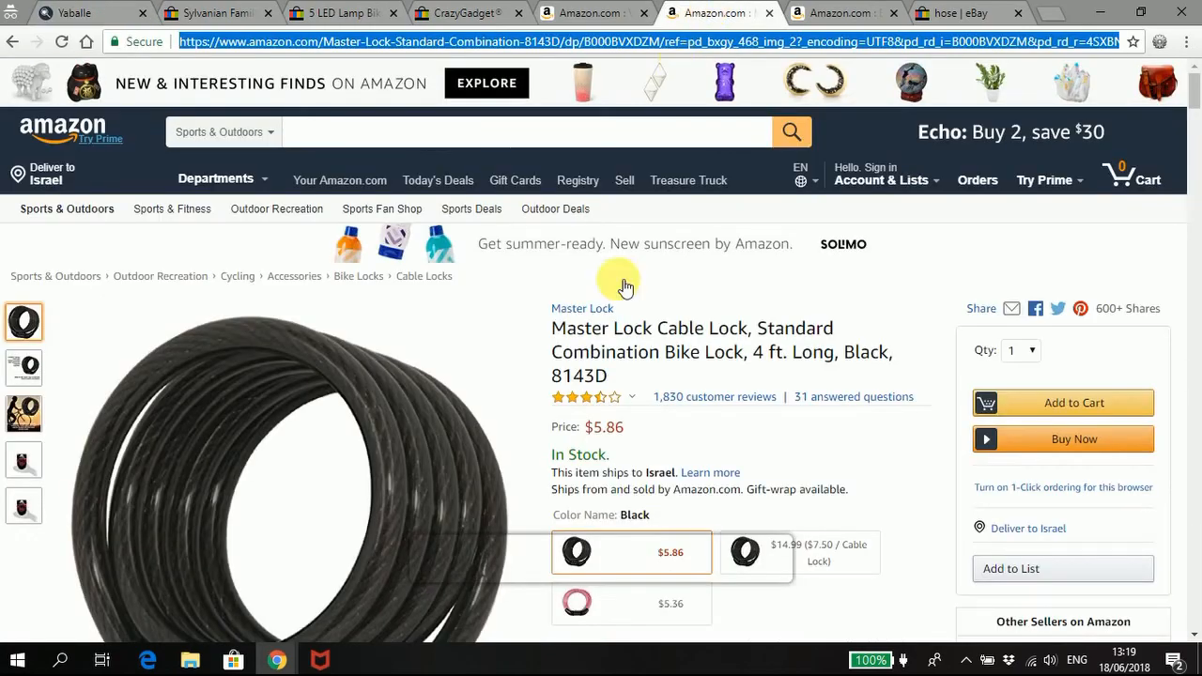
scroll(695, 385, down, 4)
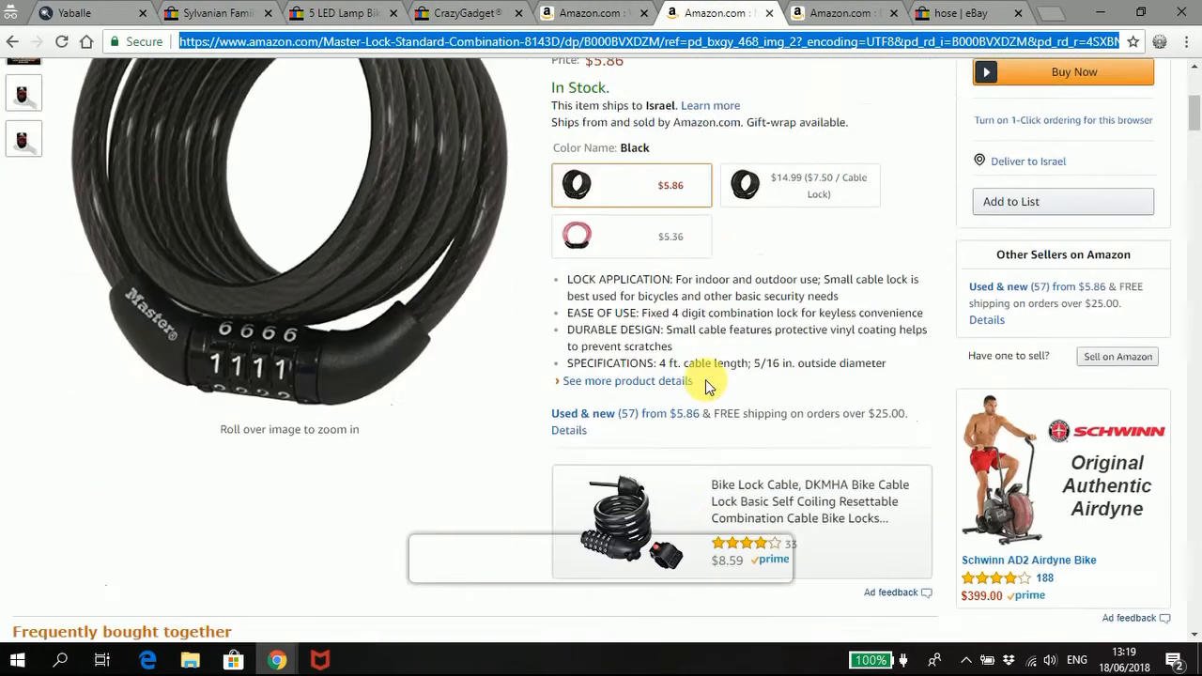
scroll(709, 376, down, 15)
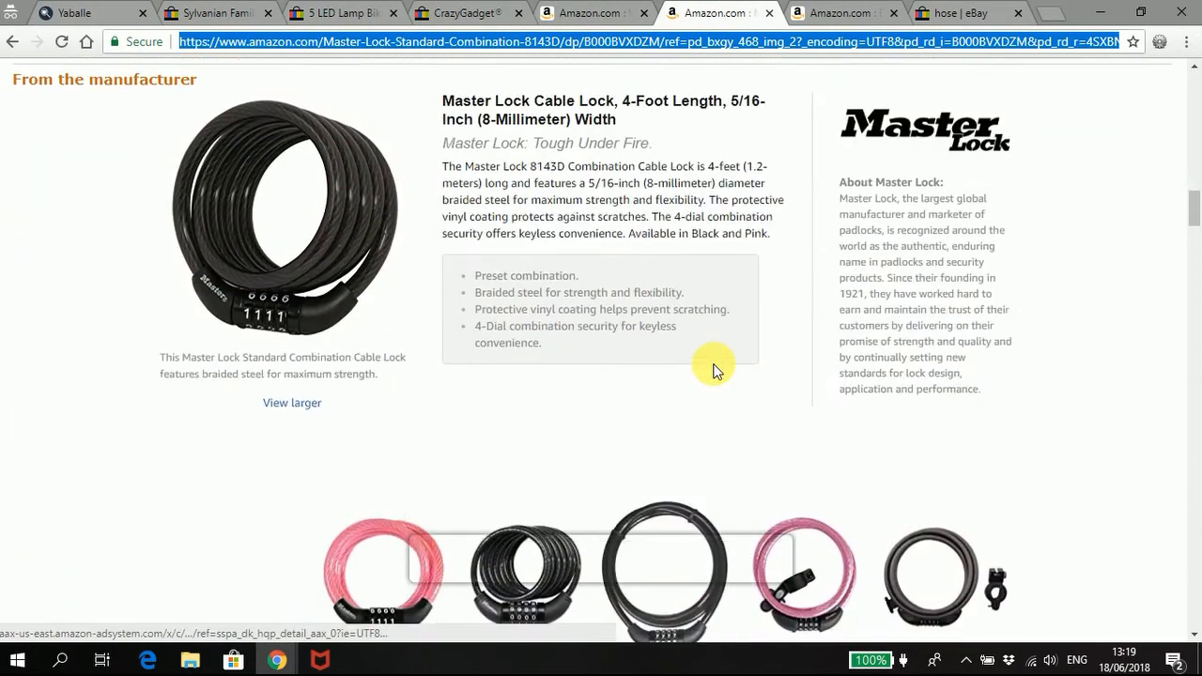
scroll(714, 371, up, 1)
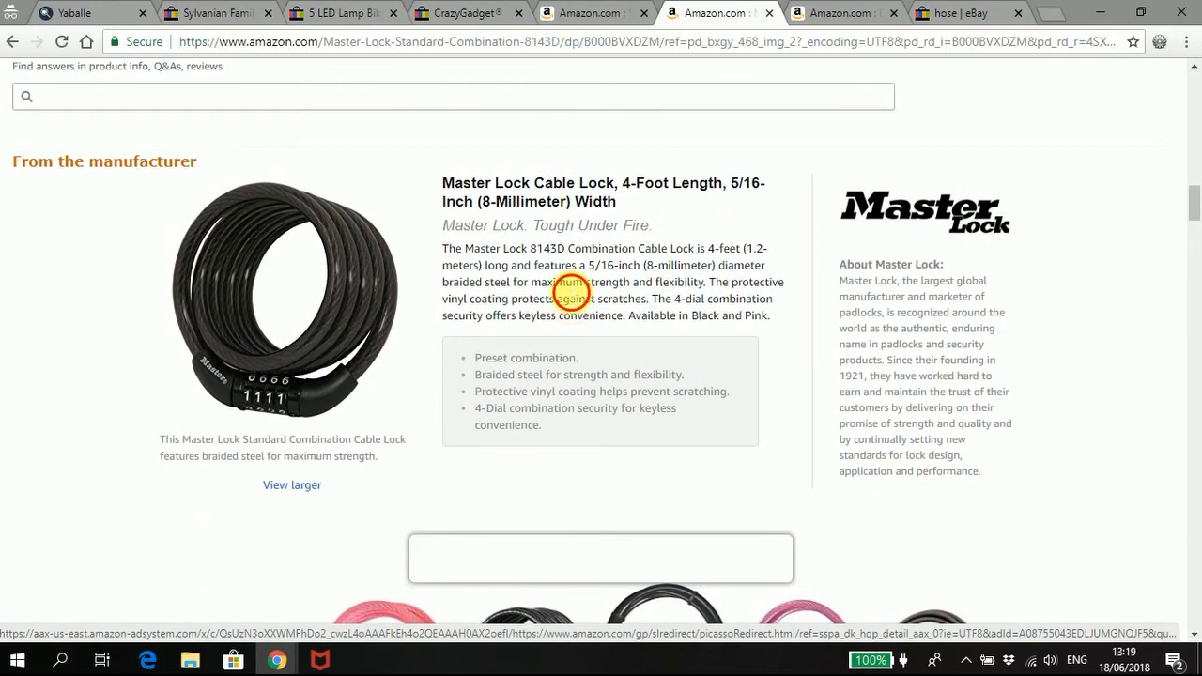
triple_click(571, 295)
key(ctrl+c)
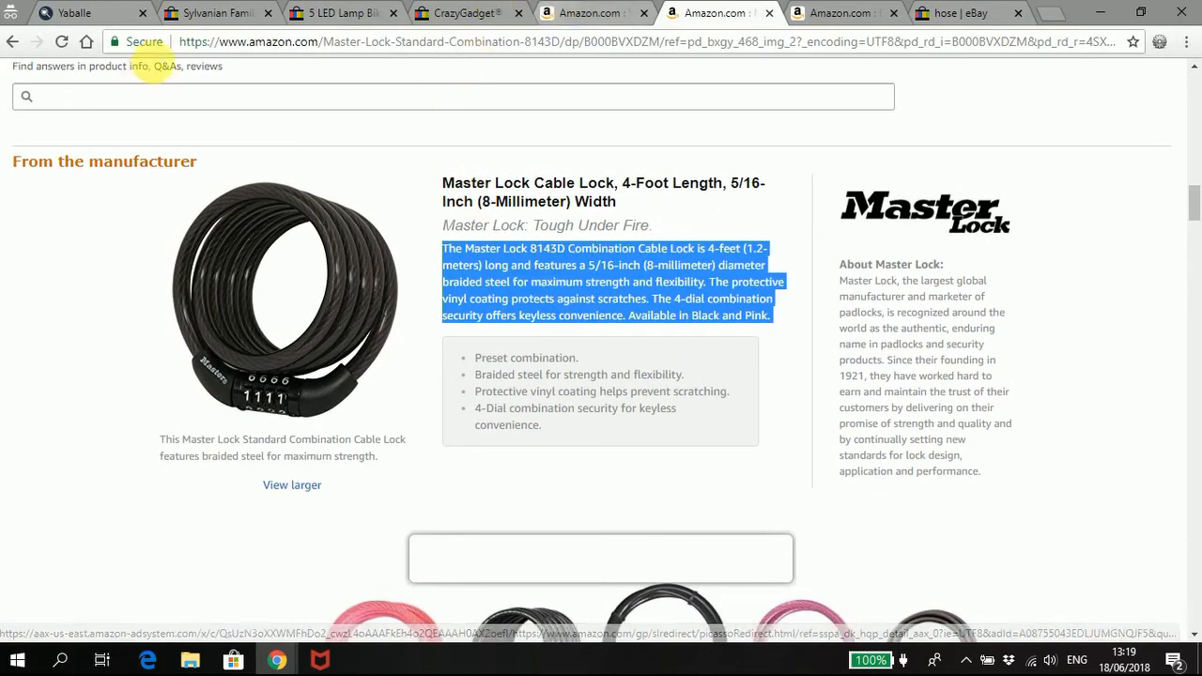
Back in the Yaballe description, add the heading "CABLE LOCK DESCRIPTION:" and paste the copied lock paragraph beneath it.
click(73, 13)
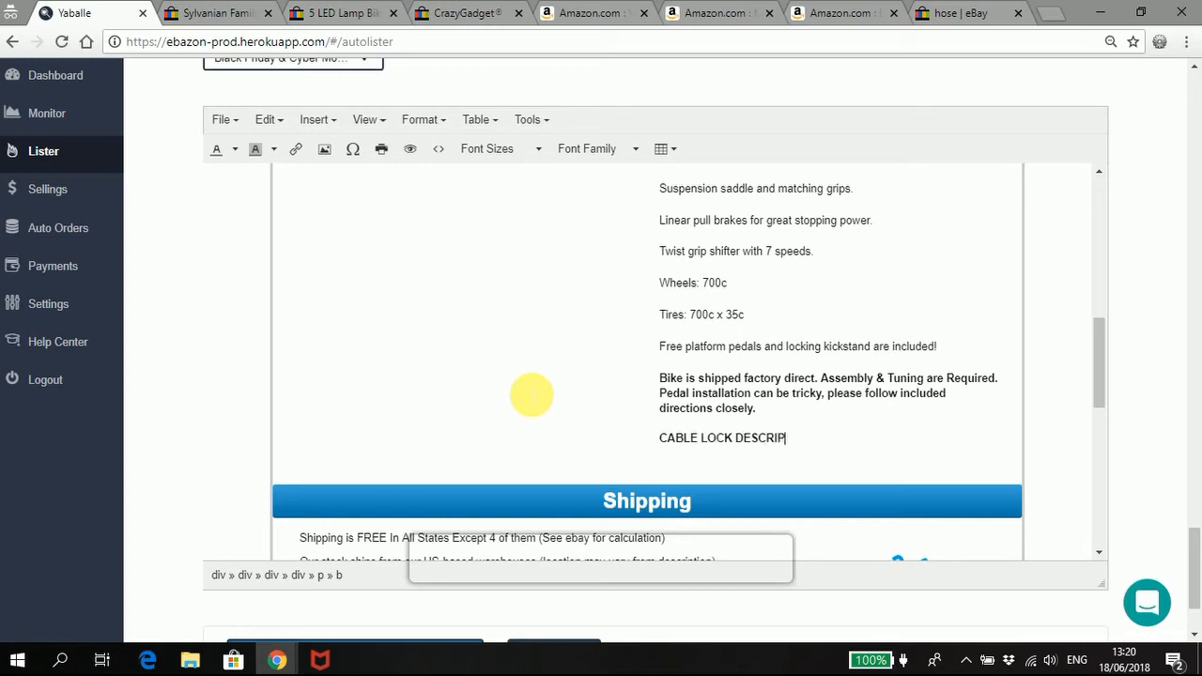
key(Return)
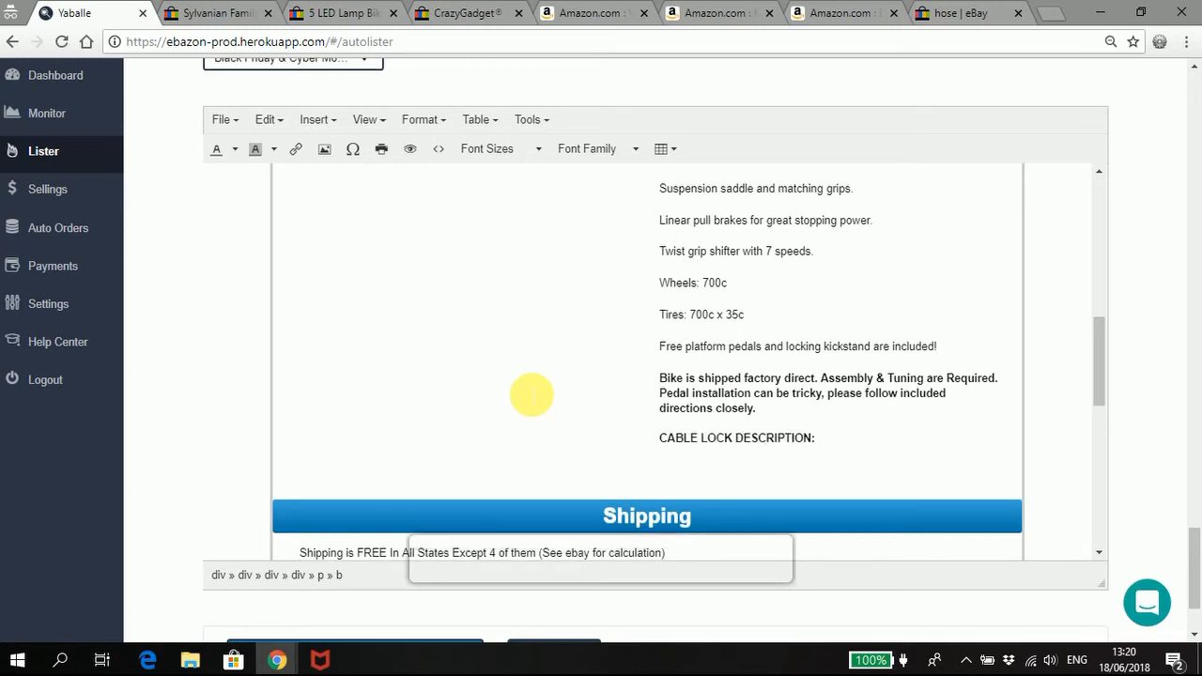
key(ctrl+v)
Remove the empty box below the cable lock paragraph and add the heading "LIGHTS SET DESCRITION:" with a new line beneath it.
key(Return)
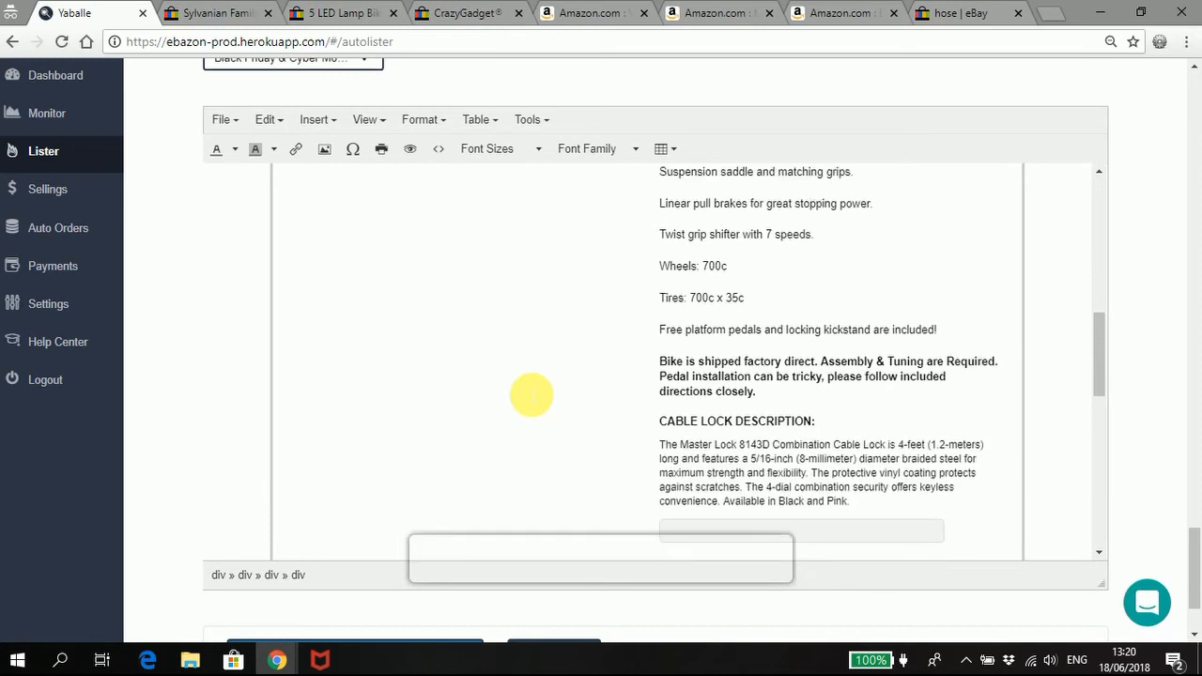
text(LIGHT)
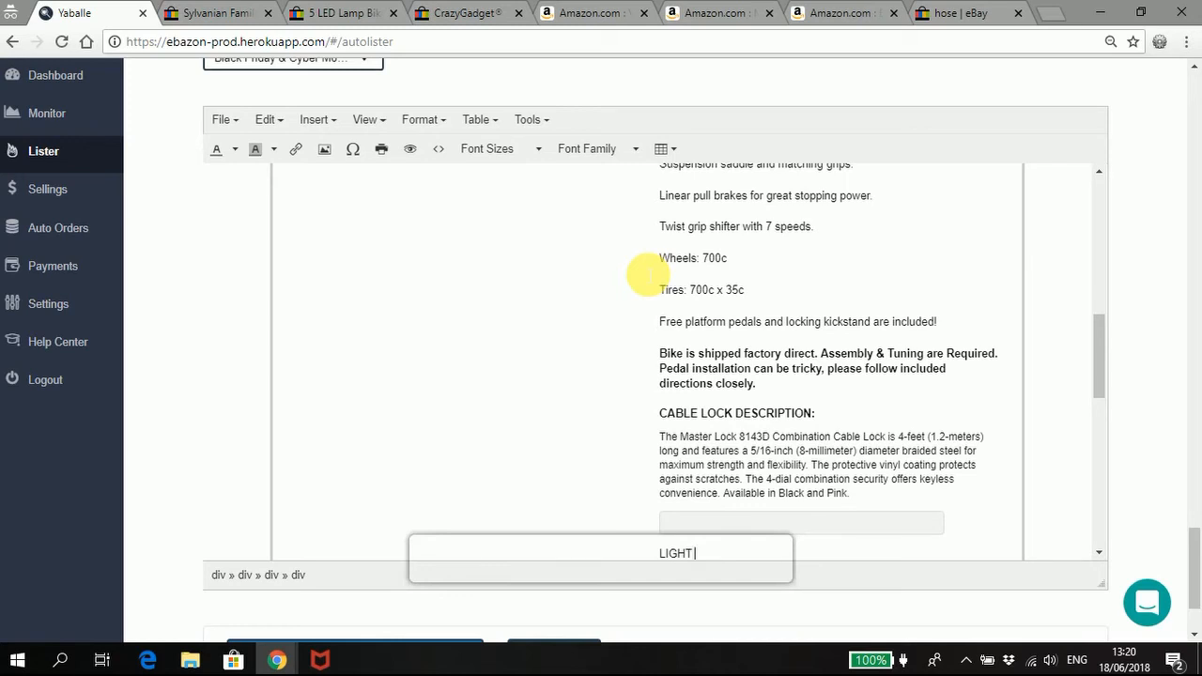
scroll(702, 304, down, 3)
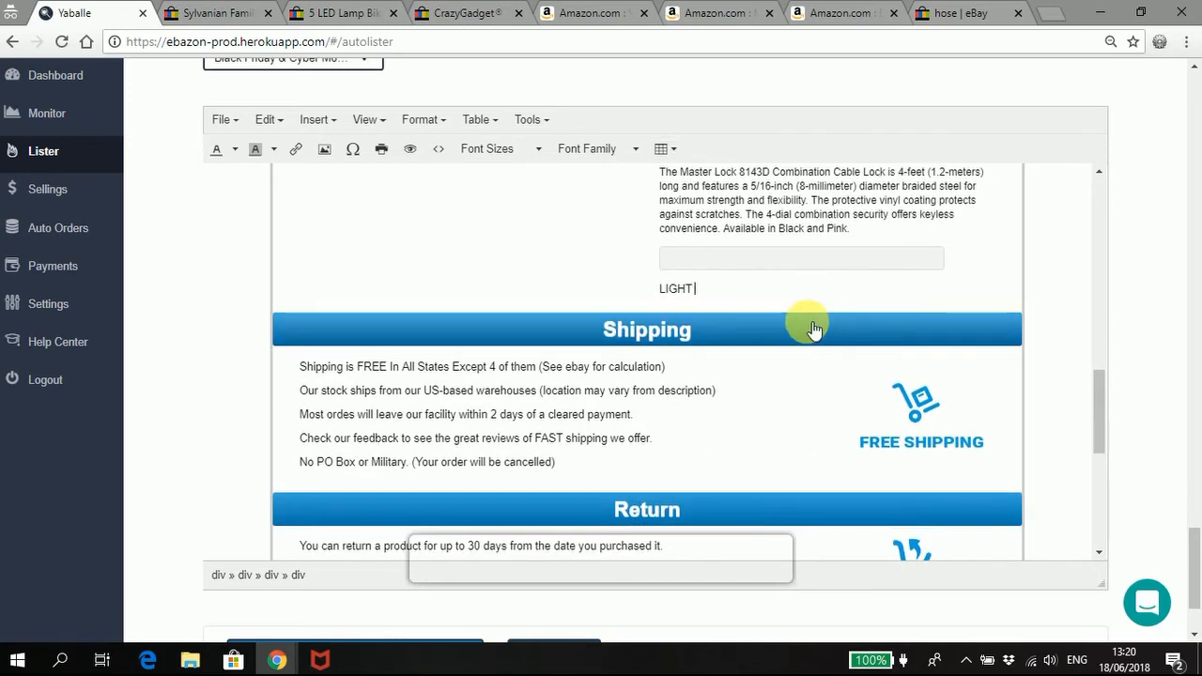
scroll(764, 343, up, 1)
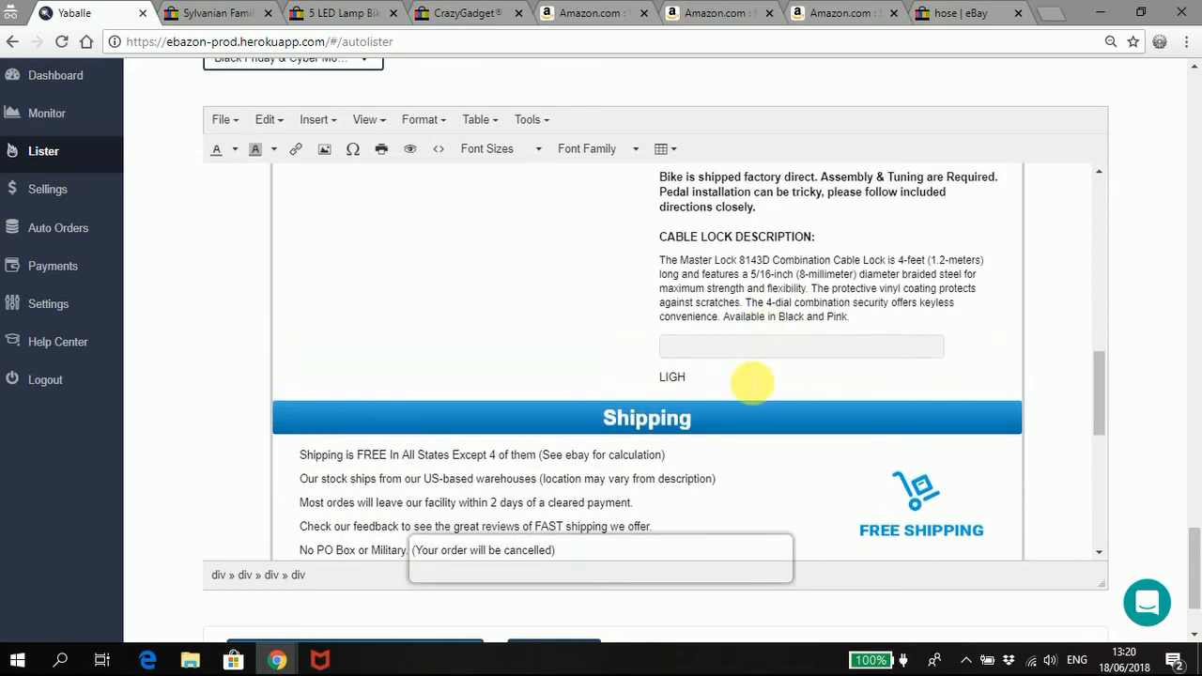
key(BackSpace)
key(BackSpace)
key(BackSpace)
key(BackSpace)
key(BackSpace)
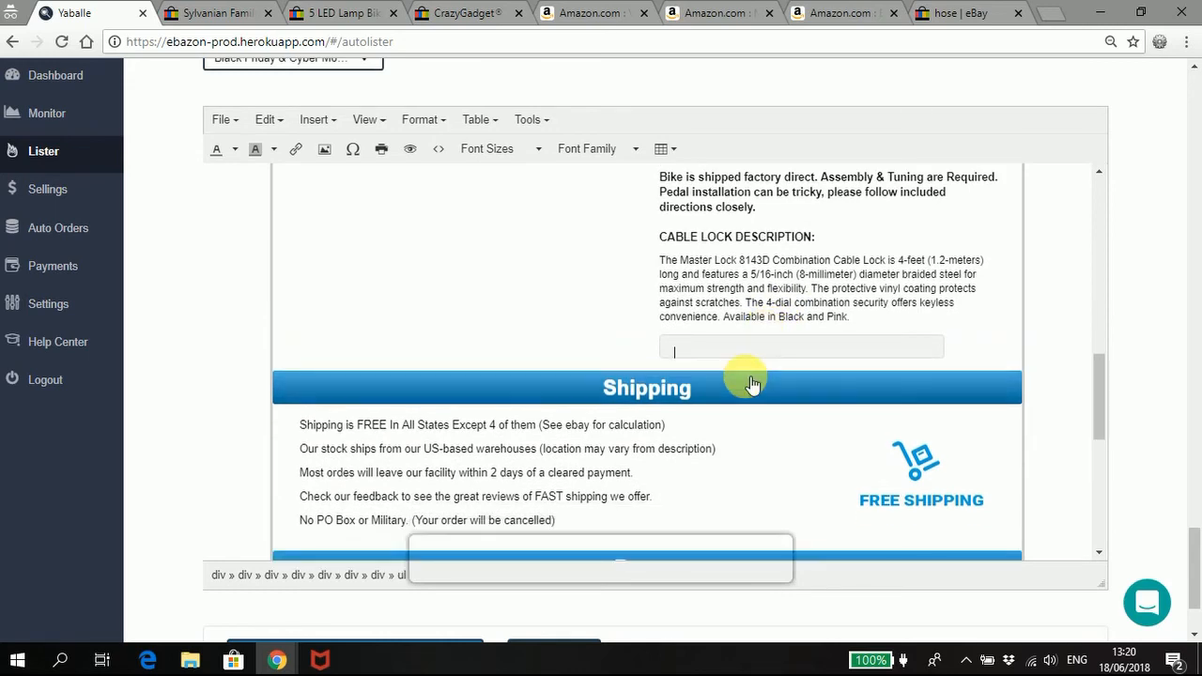
key(Return)
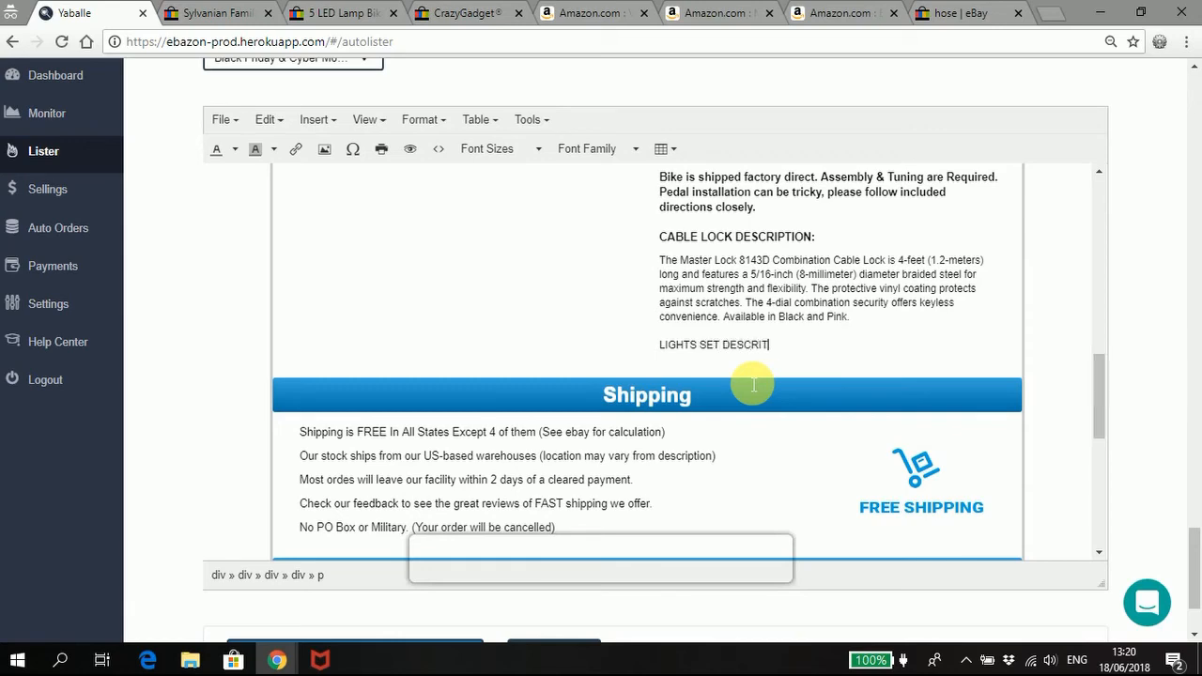
key(Return)
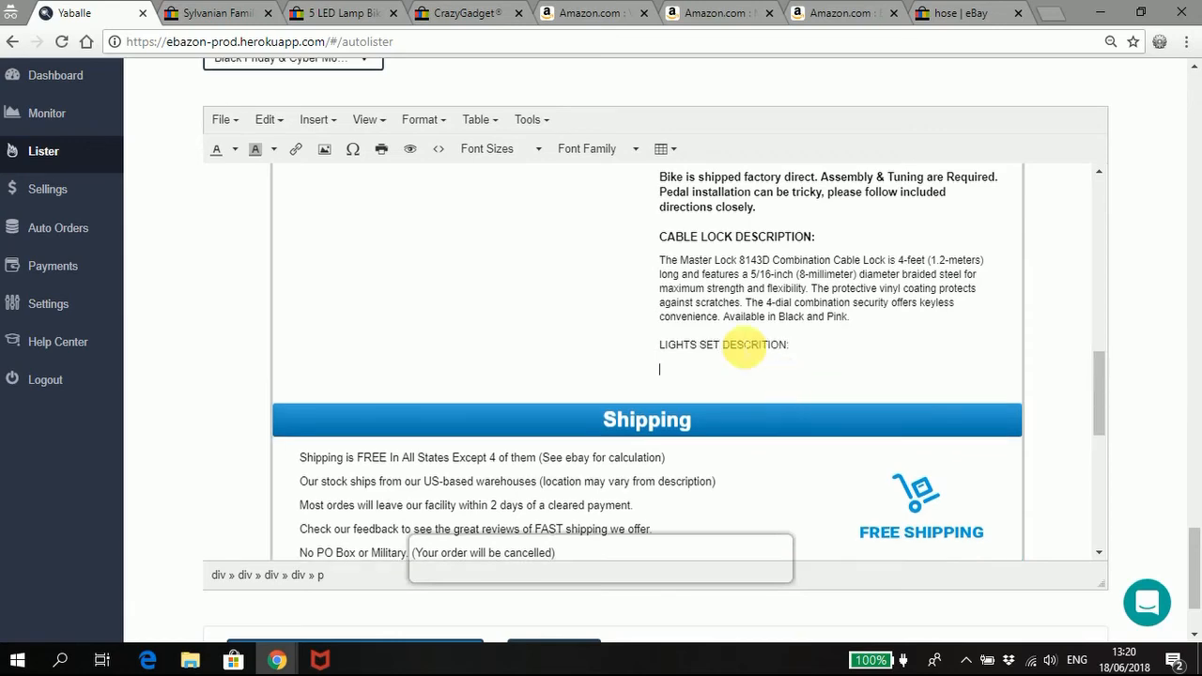
Copy all the feature bullets of the BV Bicycle Light Set from its Amazon product page.
click(839, 13)
scroll(524, 406, down, 15)
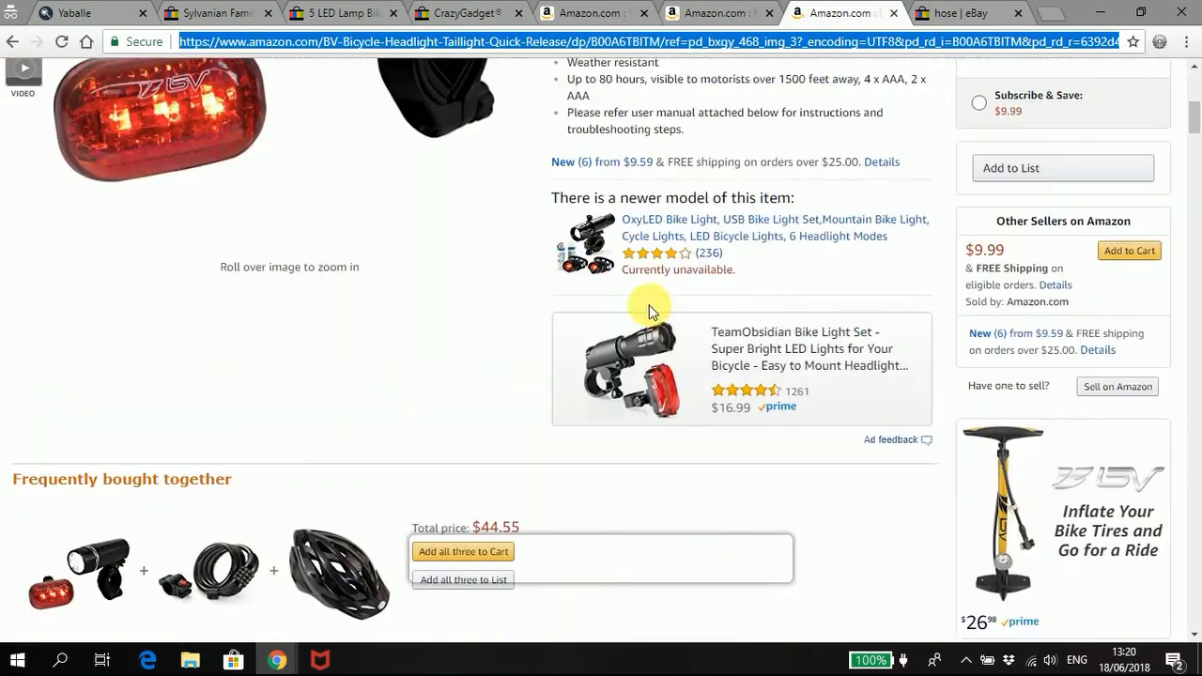
scroll(317, 301, down, 6)
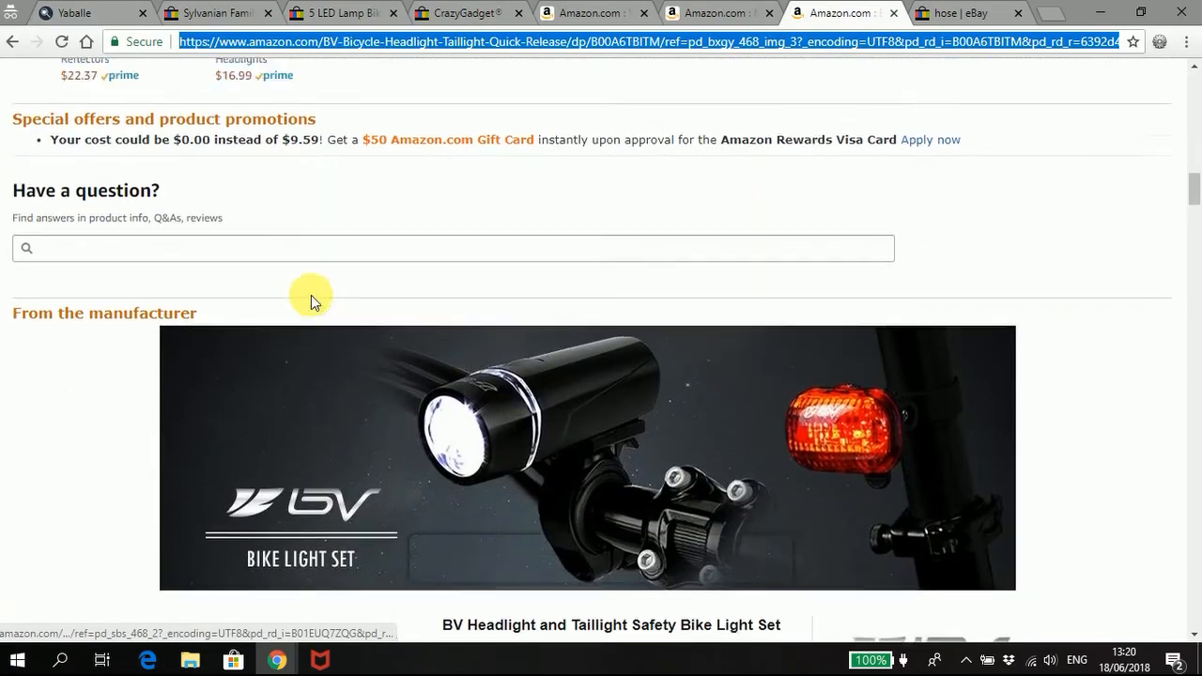
scroll(314, 301, up, 3)
scroll(241, 402, up, 8)
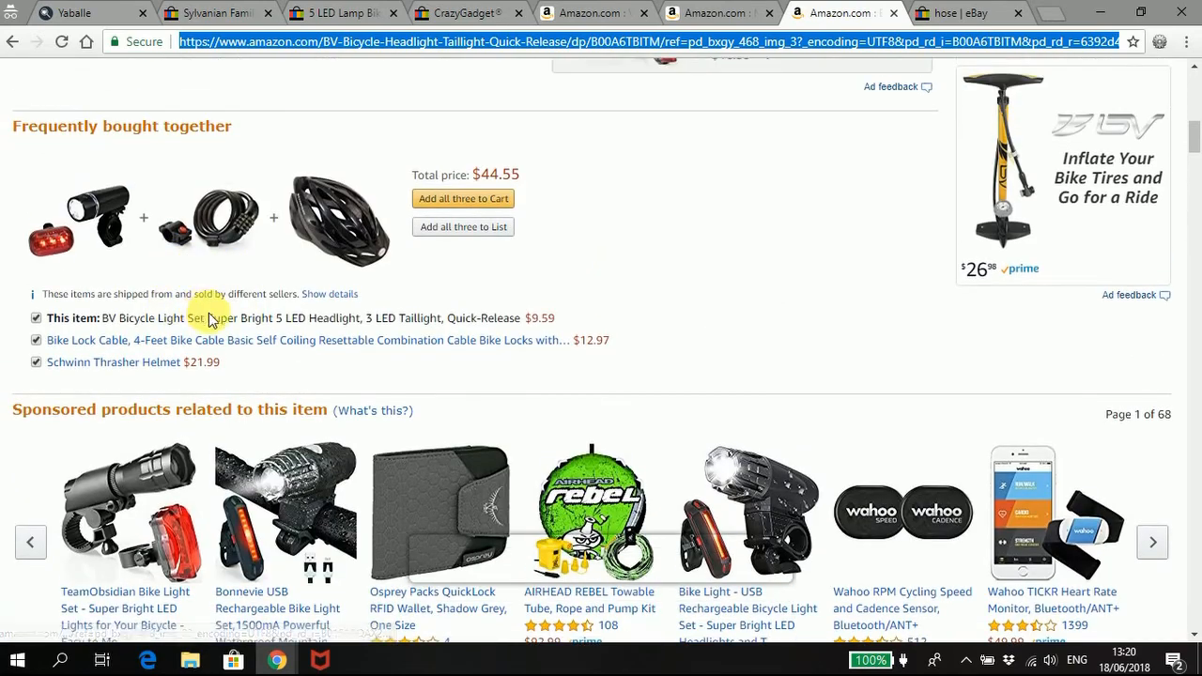
click(211, 319)
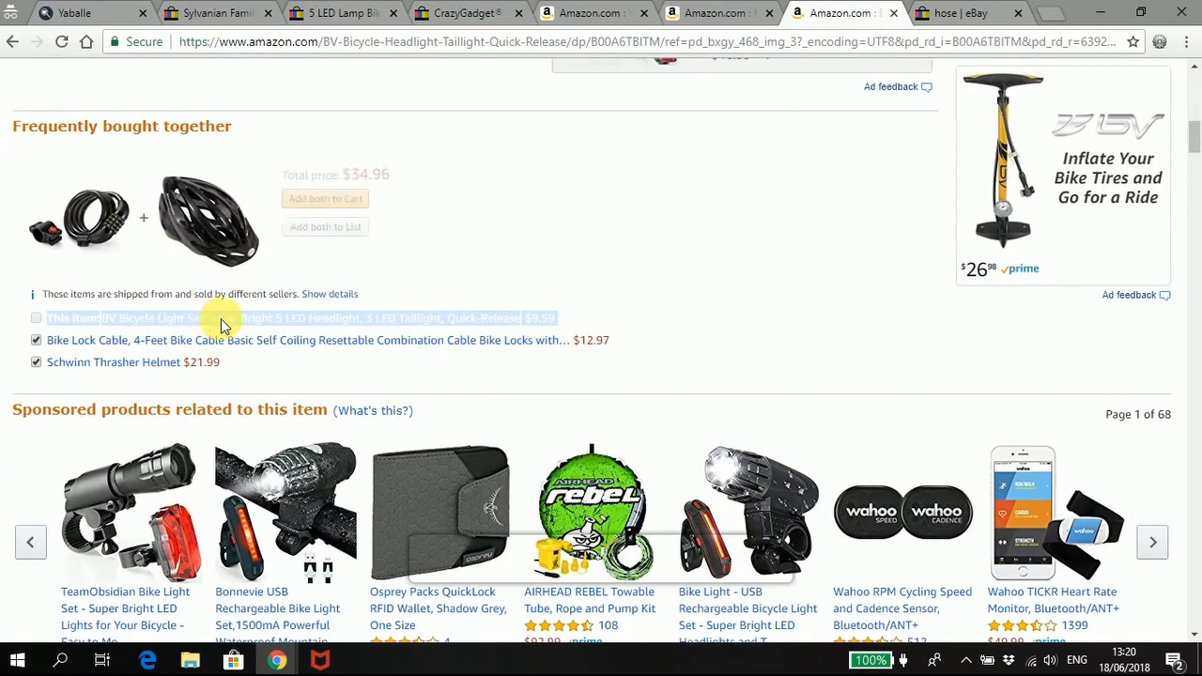
scroll(643, 265, up, 5)
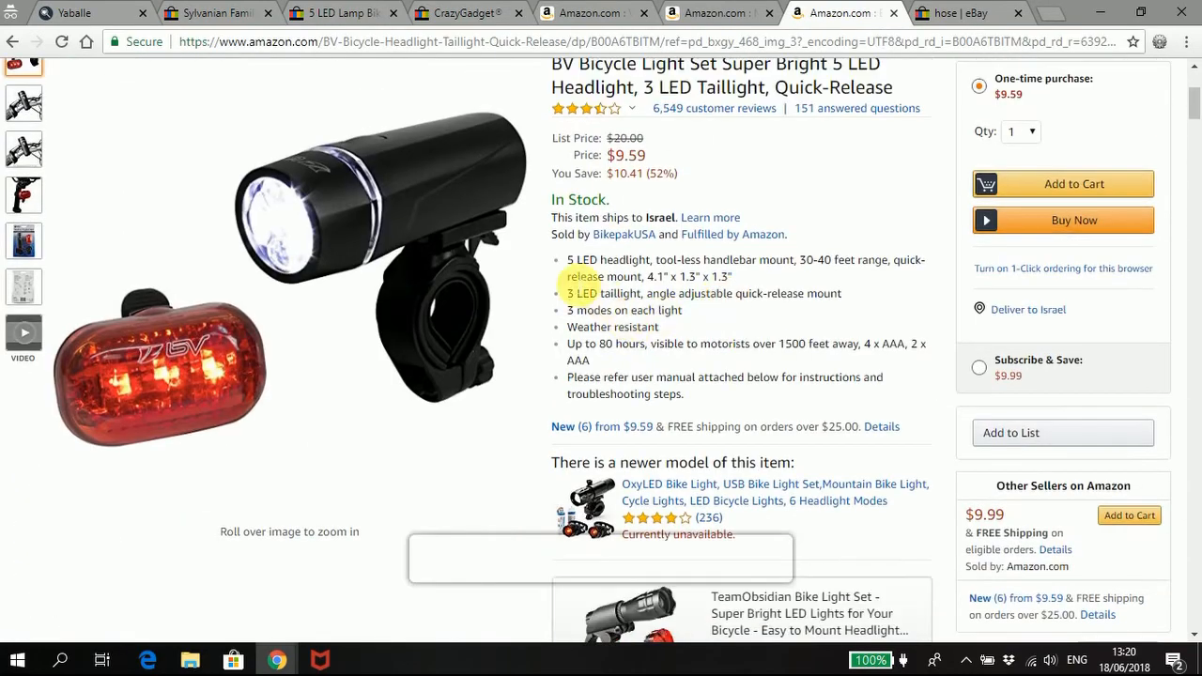
mouse_move(564, 260)
mouse_down()
mouse_move(649, 326)
mouse_move(711, 414)
mouse_move(585, 314)
mouse_move(564, 267)
mouse_up()
key(ctrl+c)
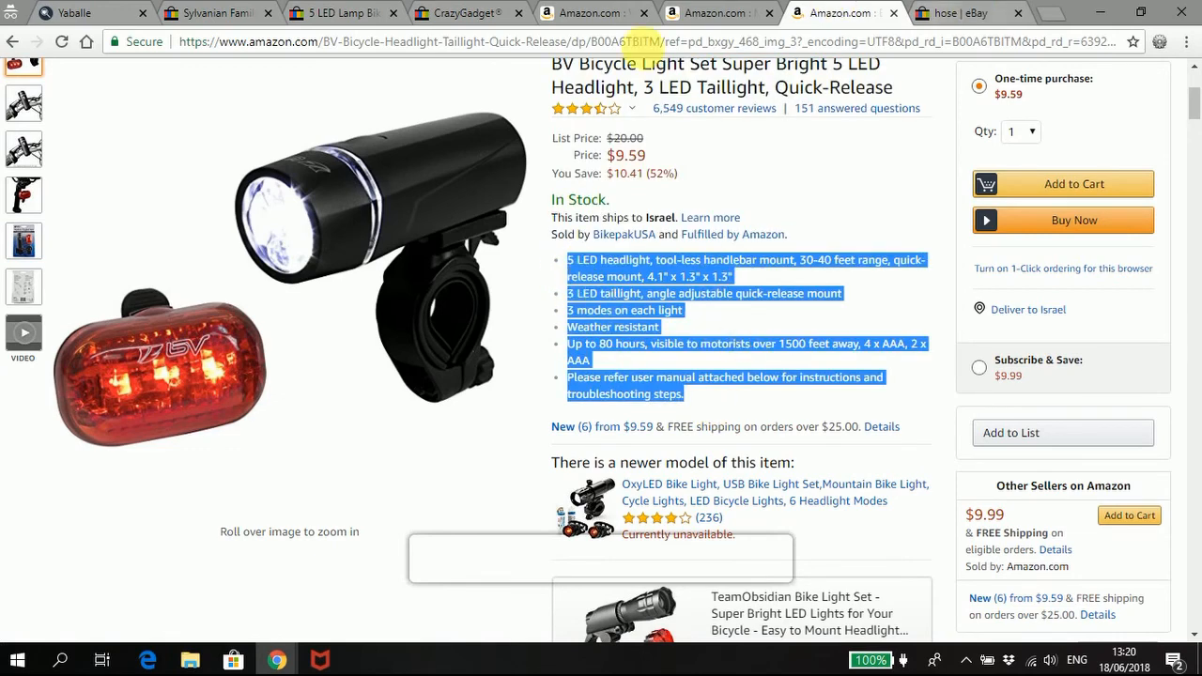
Back in Yaballe, paste the light set features beneath their heading and cut the bulleted list out again.
click(91, 12)
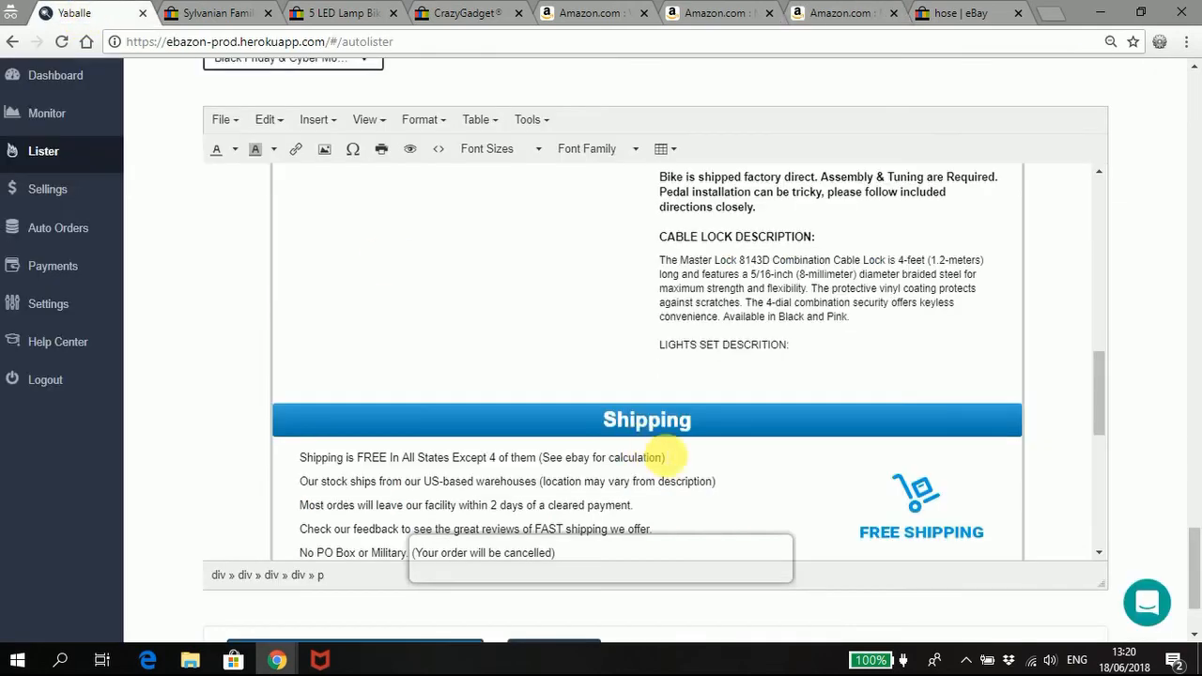
key(ctrl+v)
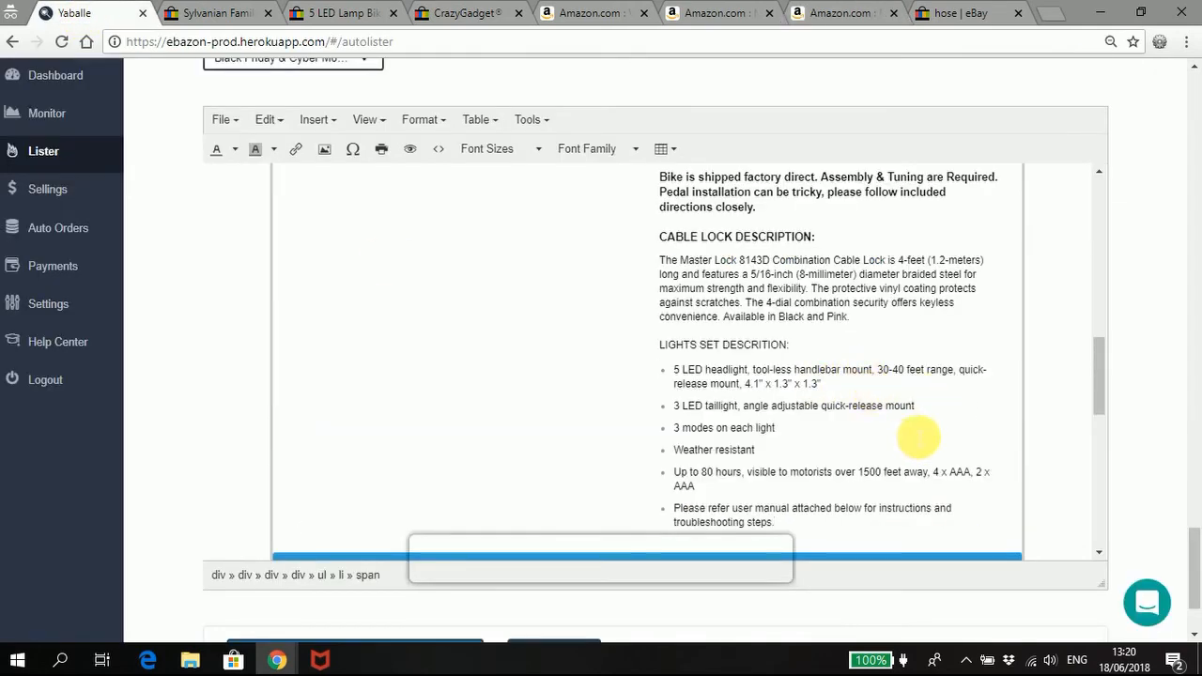
scroll(918, 435, down, 1)
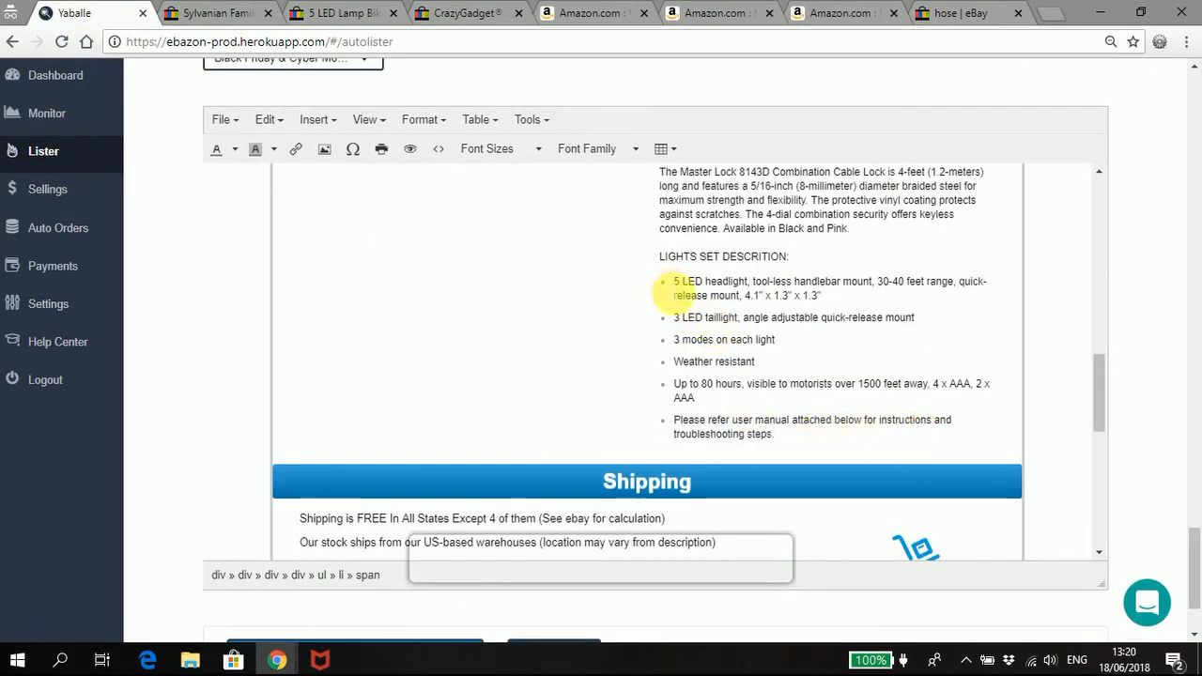
triple_click(669, 292)
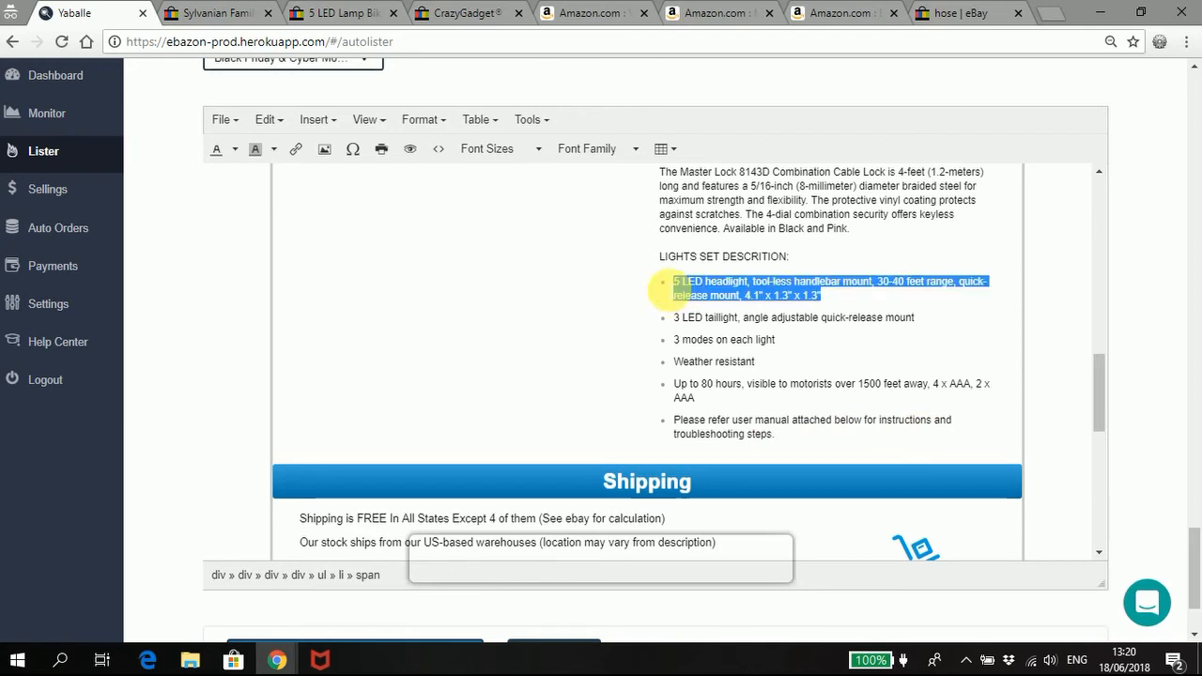
click(732, 347)
drag(792, 449, 652, 292)
key(ctrl+c)
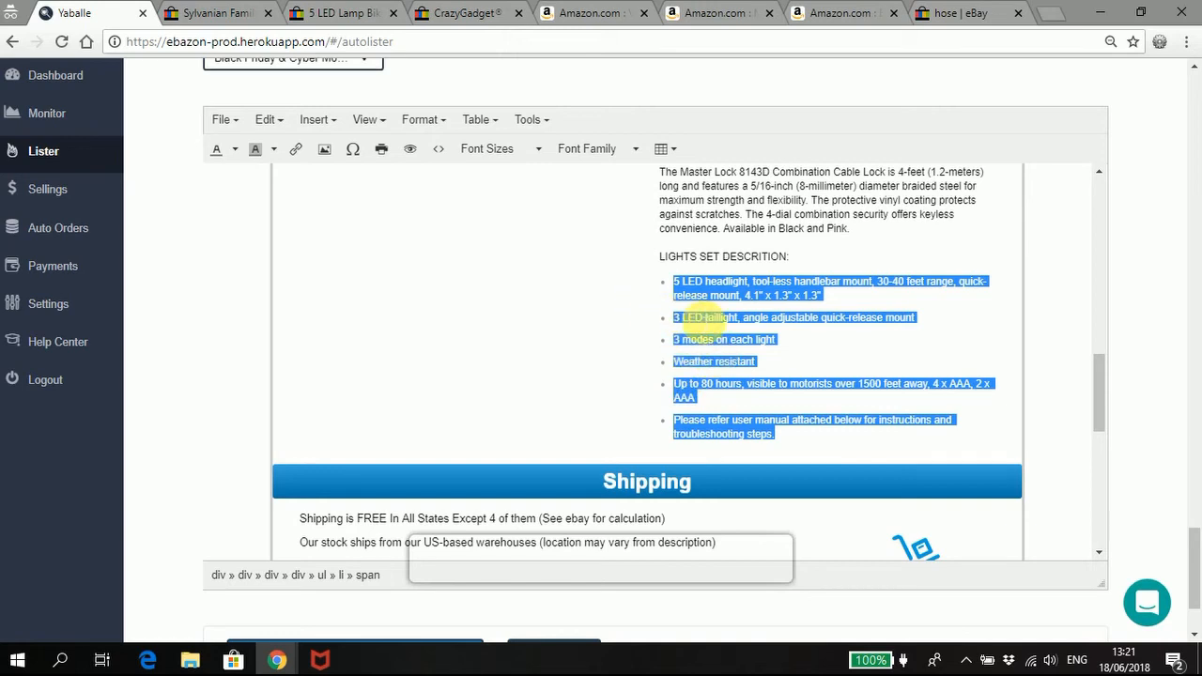
key(Delete)
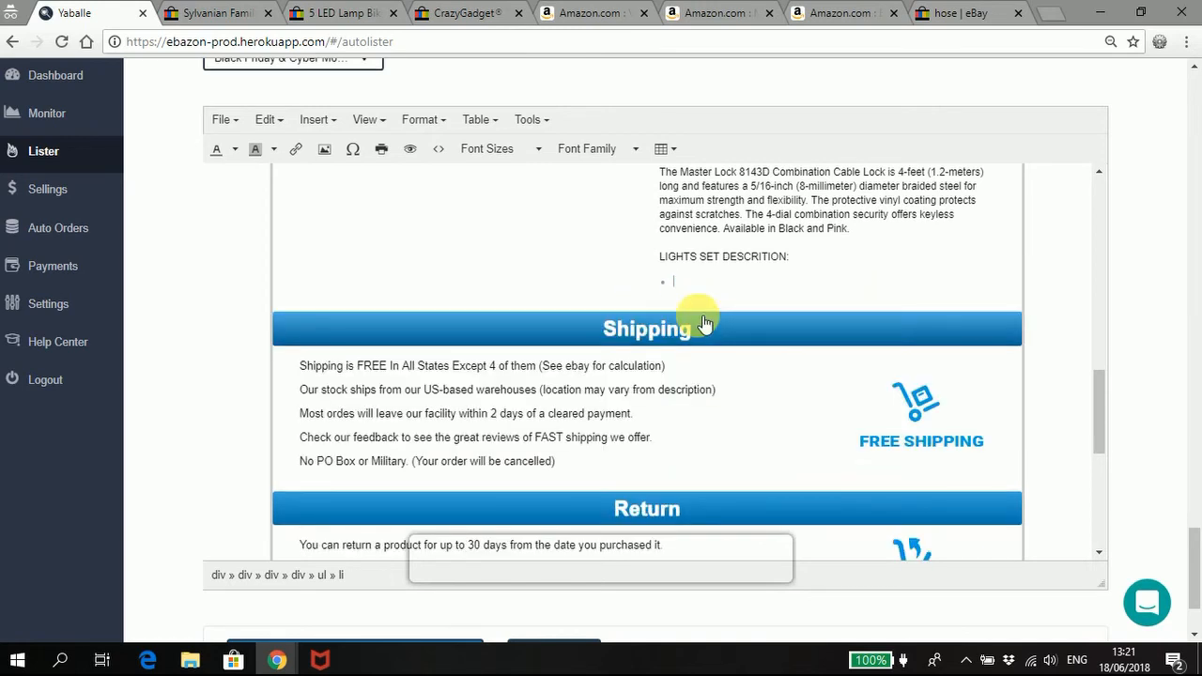
key(BackSpace)
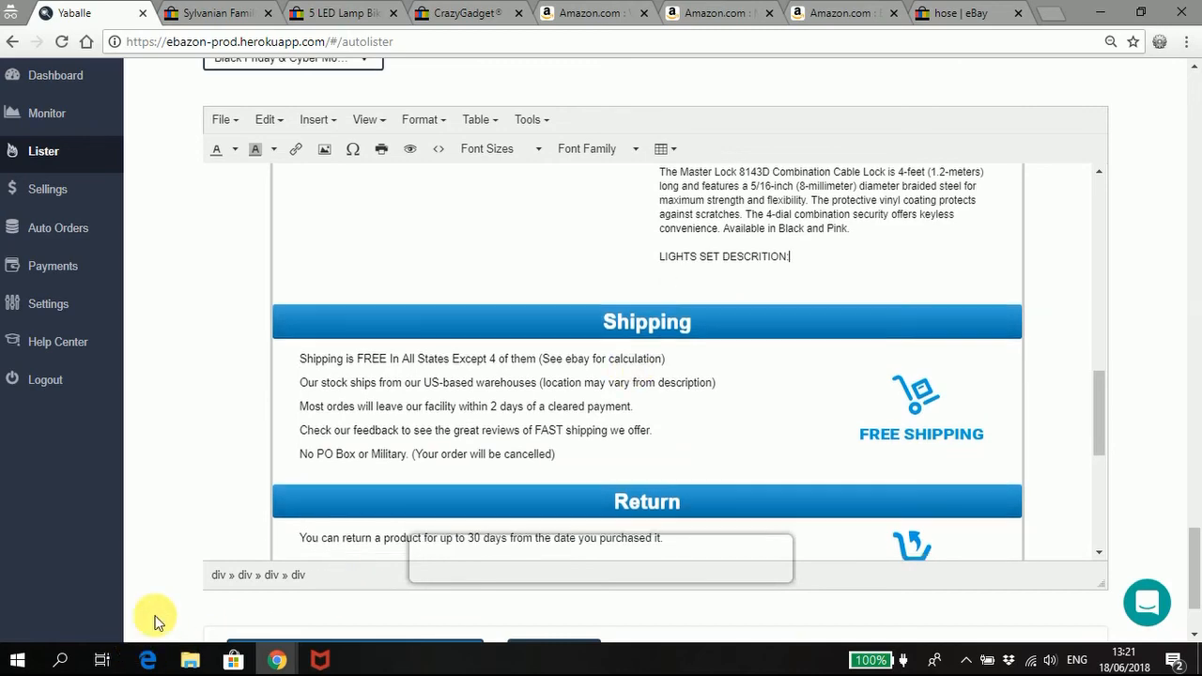
Open Notepad, paste the light set features there as plain text, and select all of it for copying.
click(13, 663)
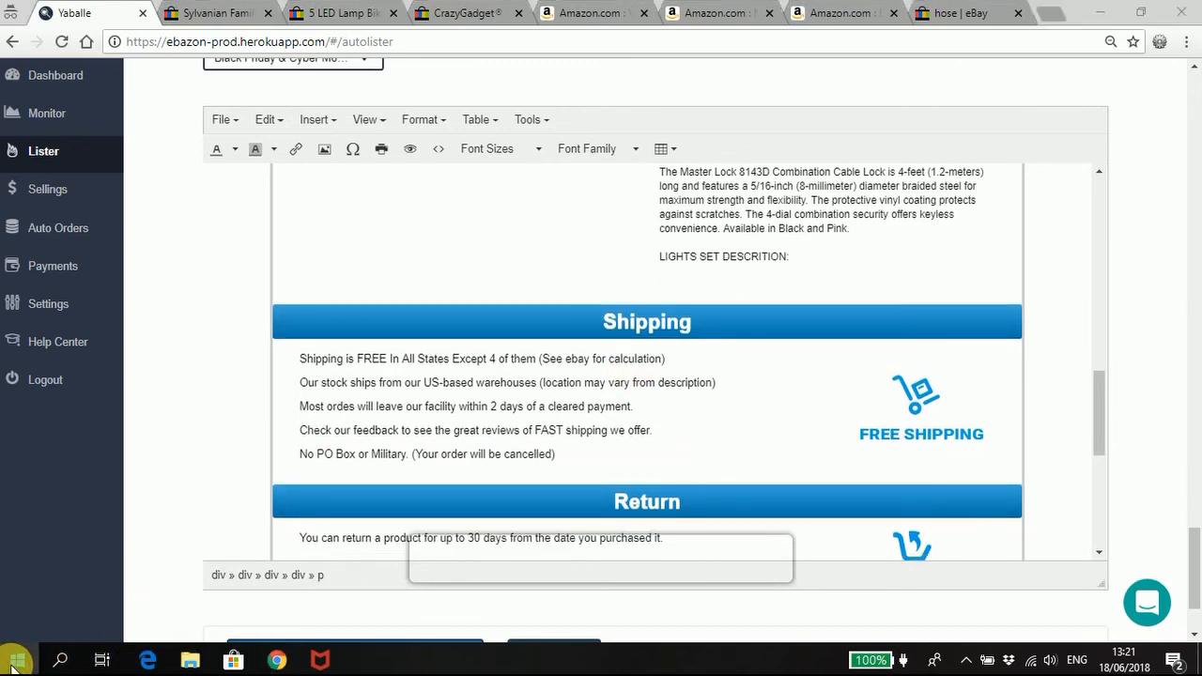
click(60, 661)
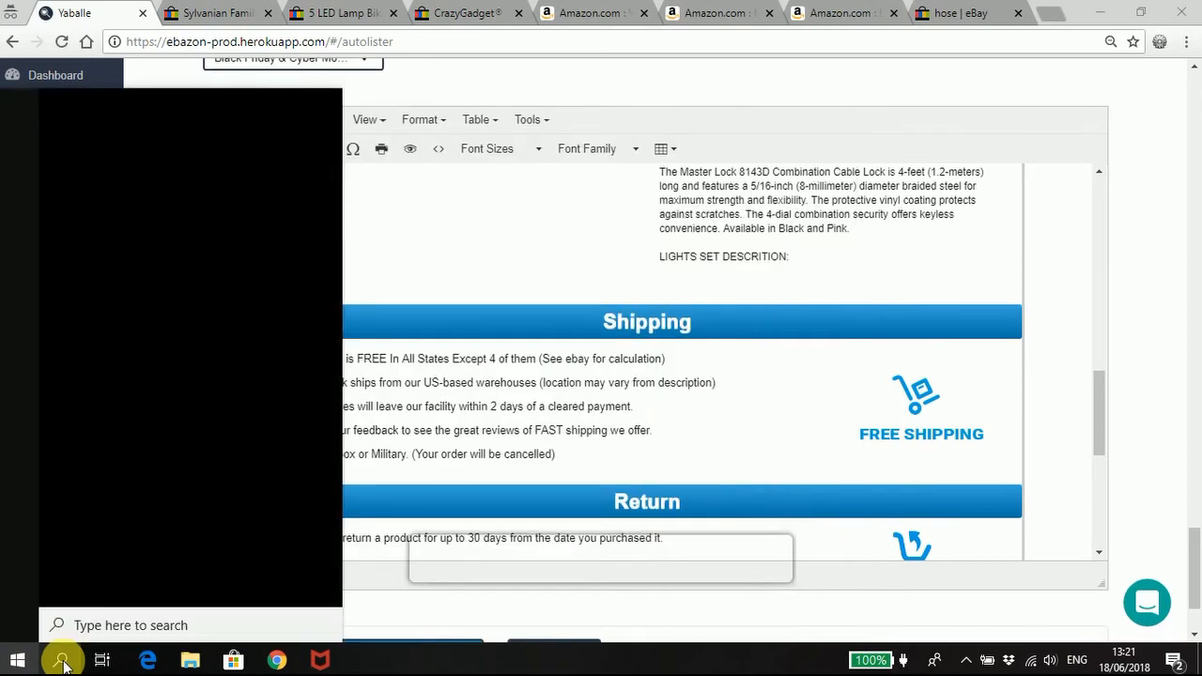
text(notepa)
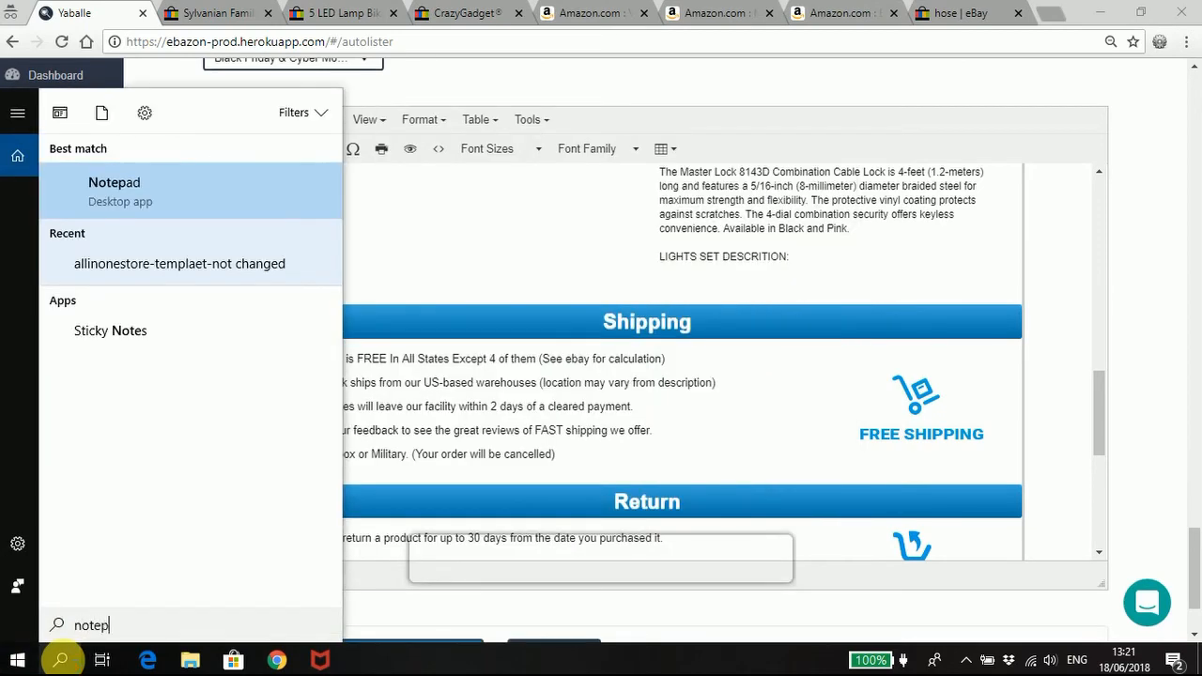
click(132, 195)
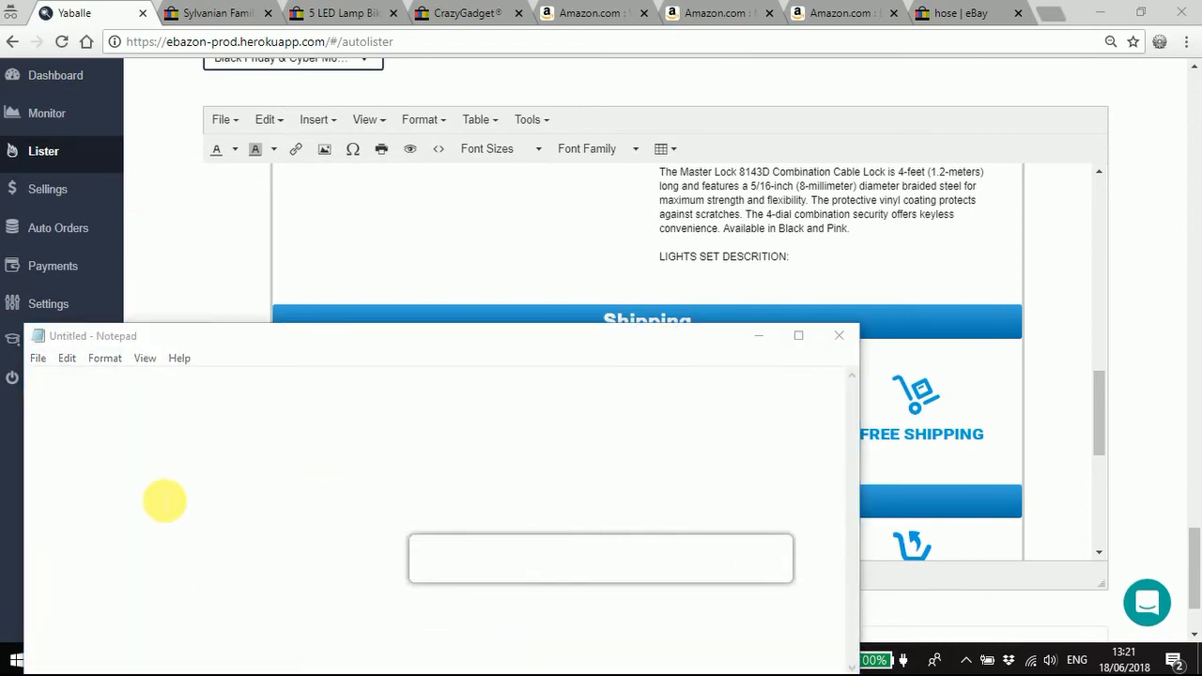
text(1500 feet away, 4 x AAA, 2 x AAAPlease refer user manual attached below for instructions and troubleshooting steps.)
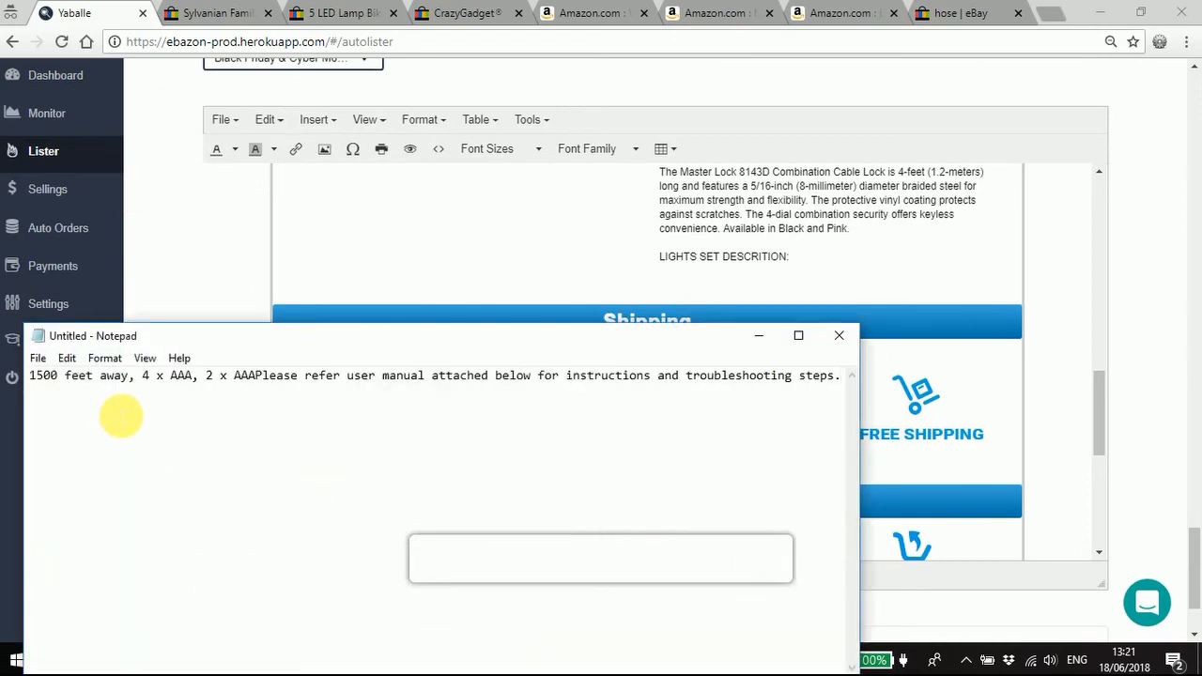
key(ctrl+a)
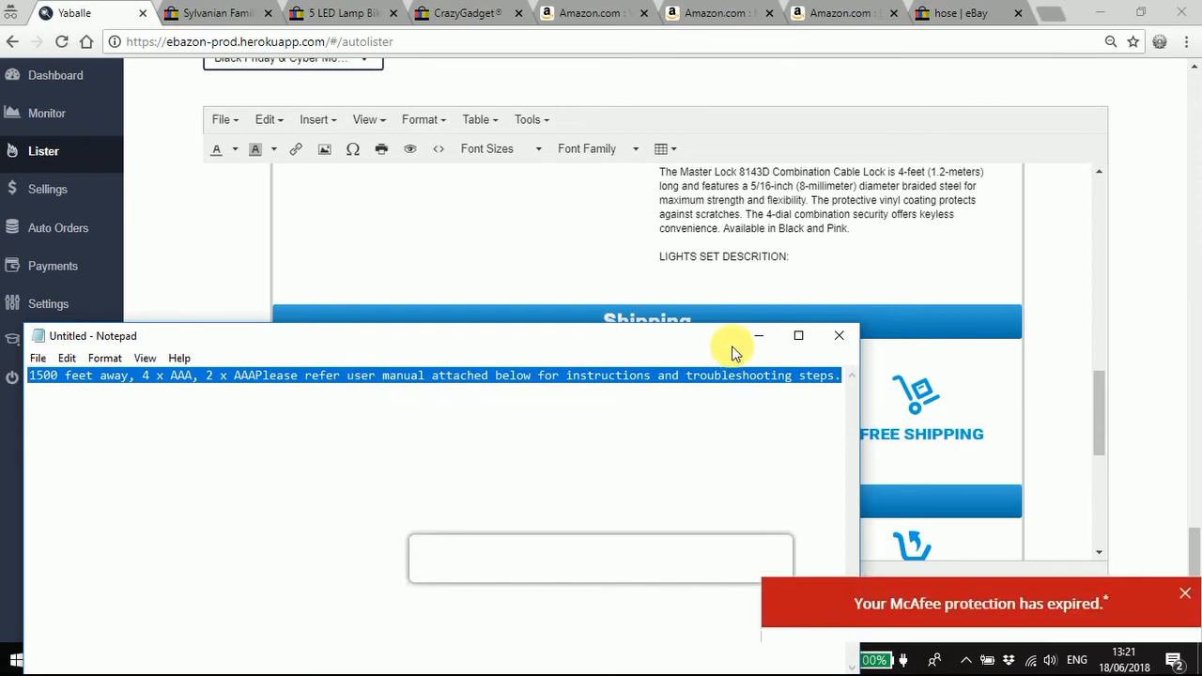
Close Notepad without saving and paste the unbulleted light set features under the lights heading, followed by a blank line.
click(1185, 423)
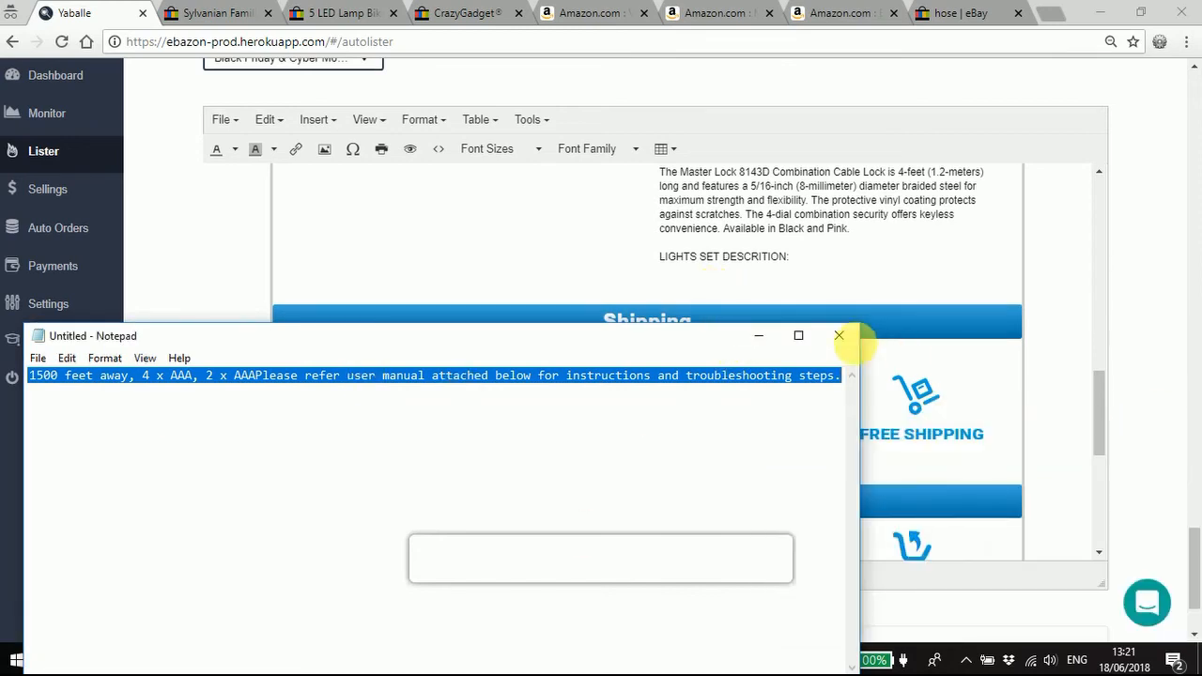
click(839, 335)
click(629, 331)
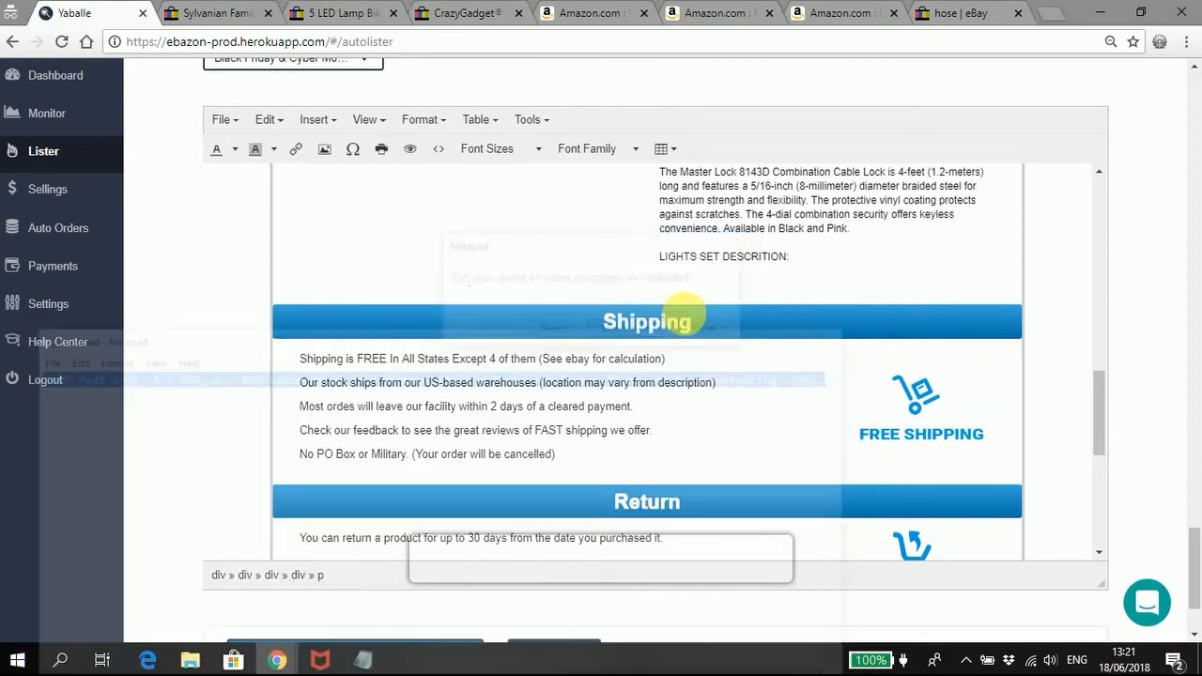
key(ctrl+v)
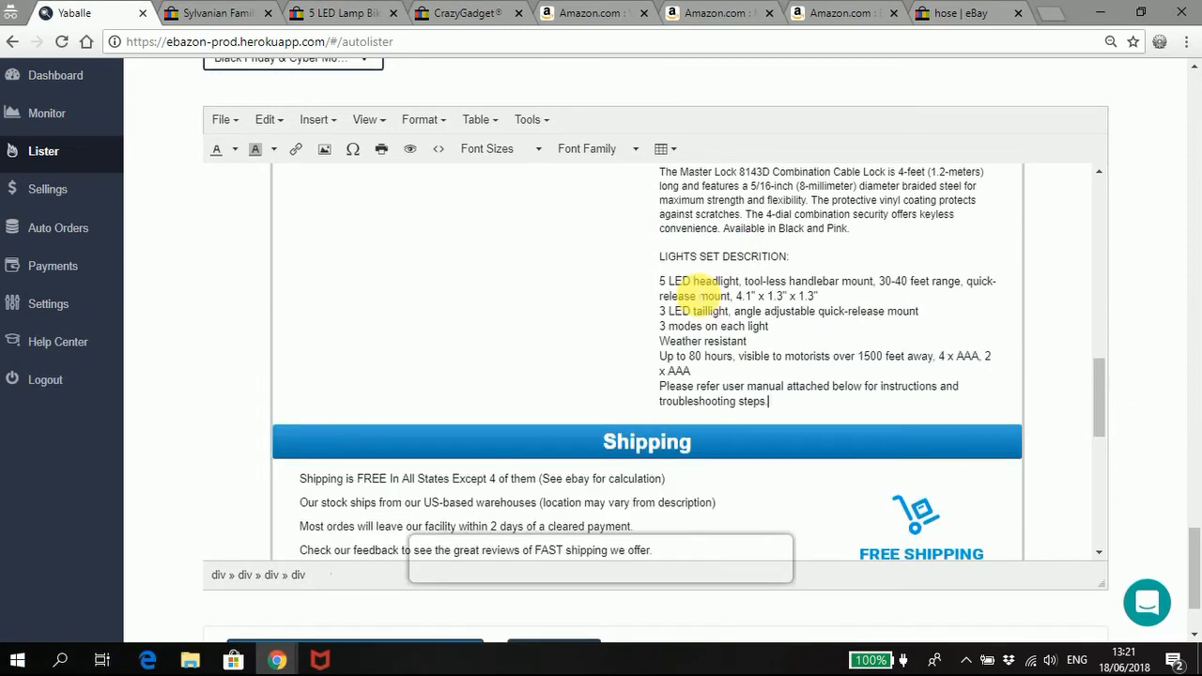
key(Return)
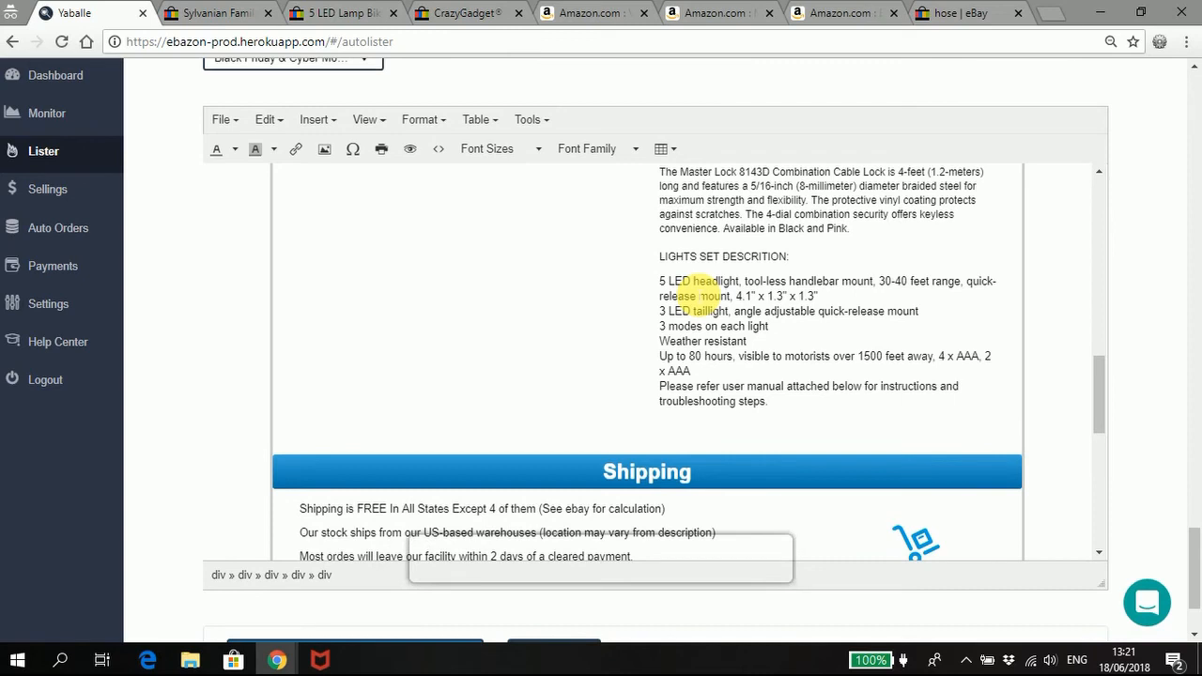
Add a PACKAGE INCLUDES: heading beneath the light set features in the description and start a new line below it.
scroll(742, 315, up, 1)
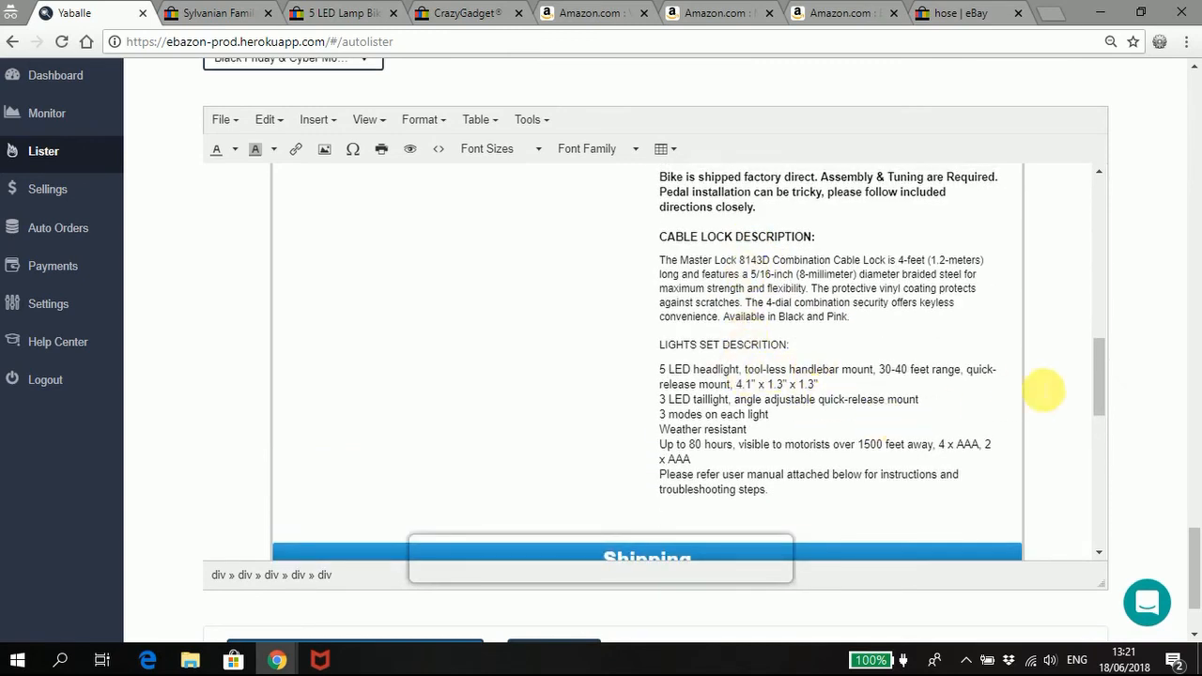
scroll(1154, 398, down, 2)
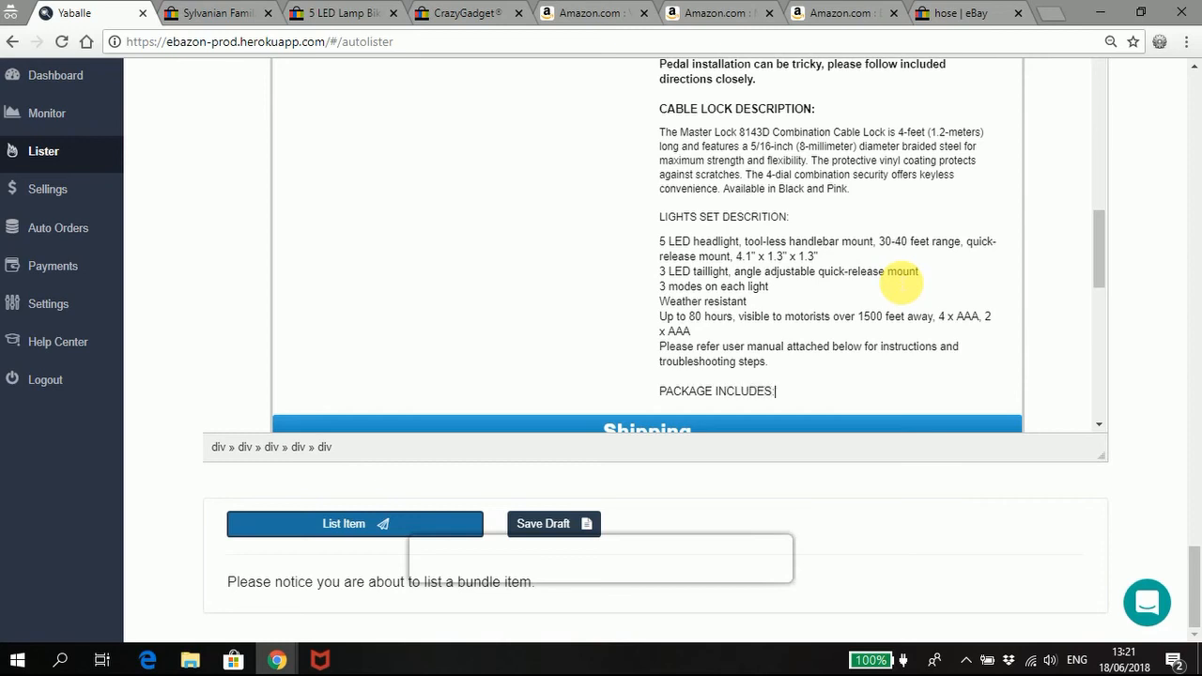
key(Return)
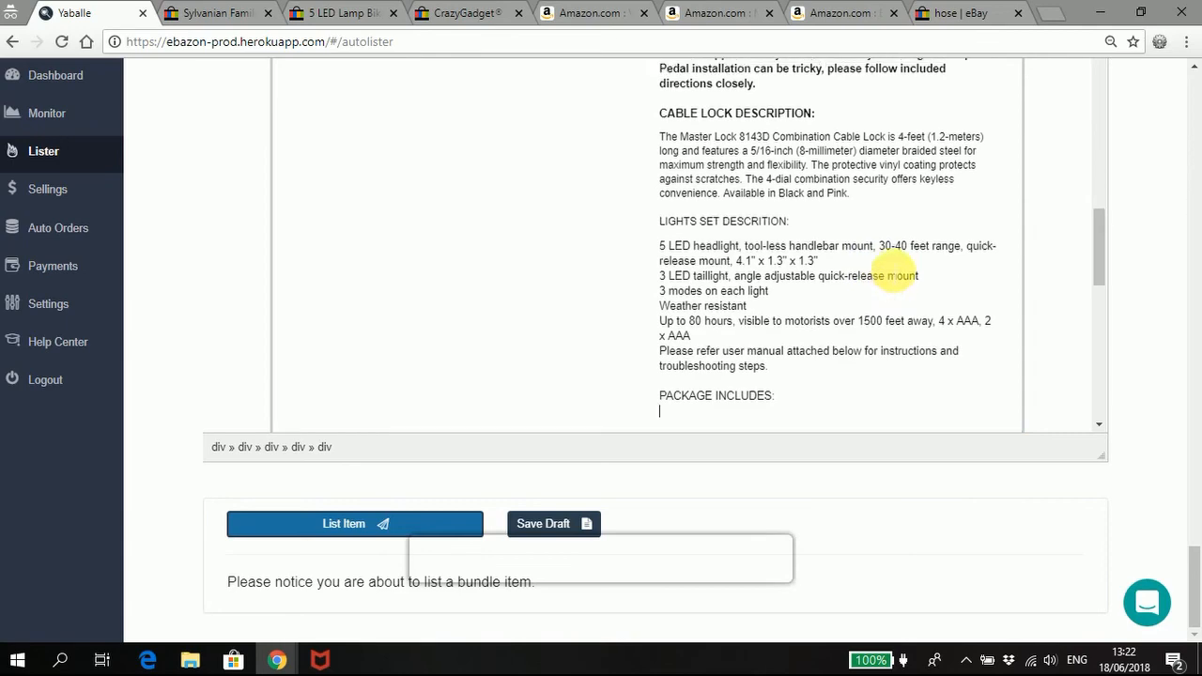
Review the combined description and list the package contents under their heading on separate lines: 1 x bike, 1 x lock, 1 x lights set.
scroll(898, 273, up, 4)
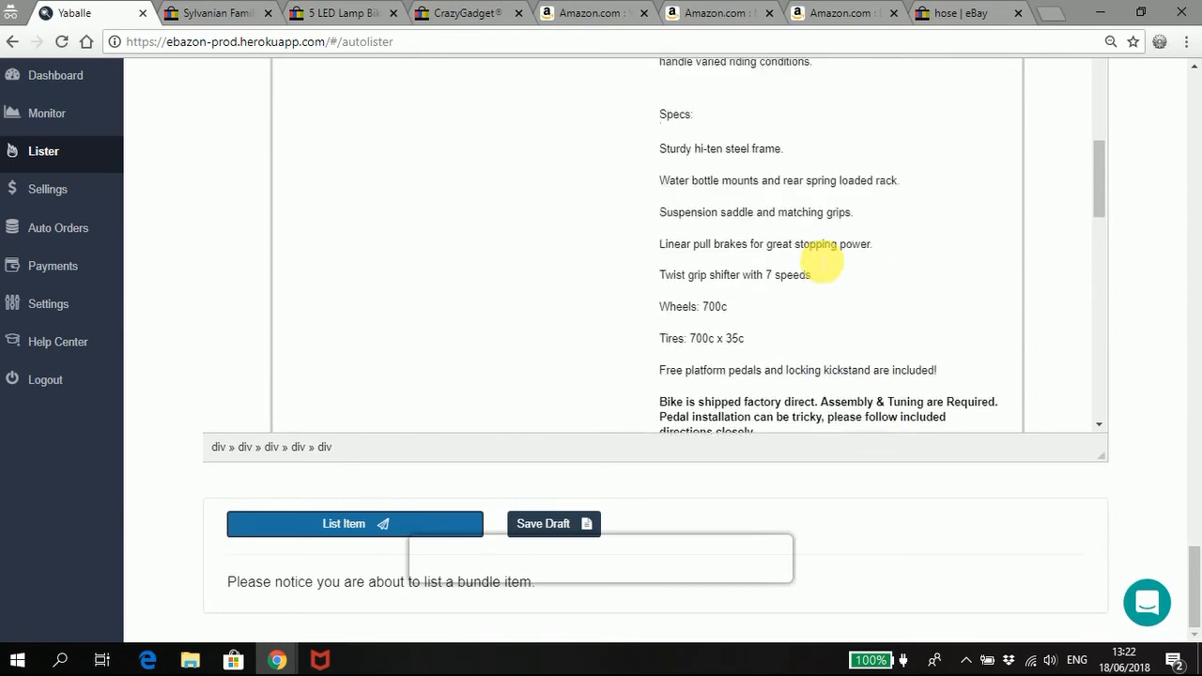
scroll(822, 266, up, 3)
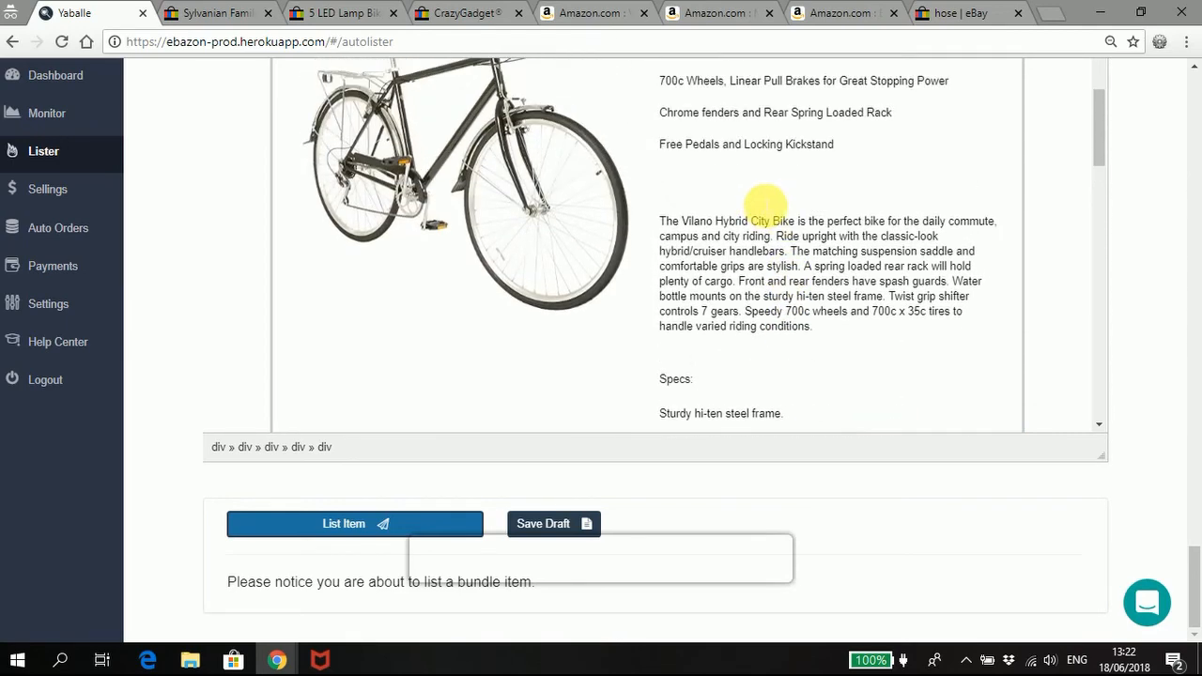
scroll(767, 200, up, 2)
scroll(700, 313, down, 3)
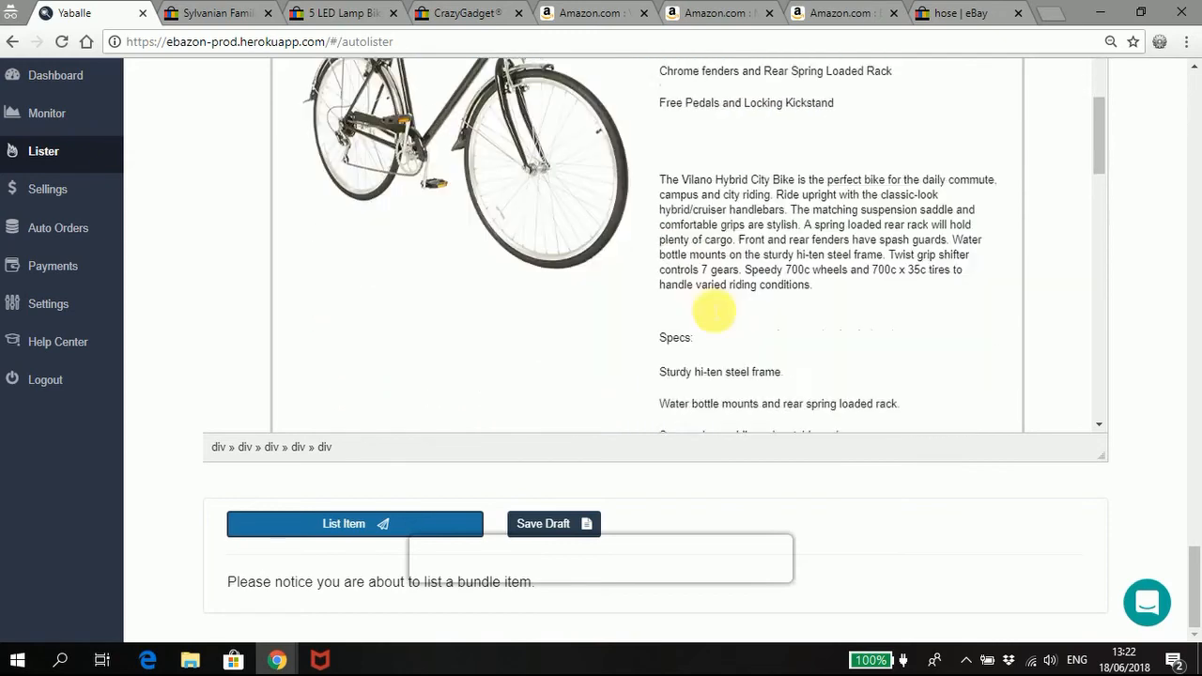
scroll(714, 313, down, 3)
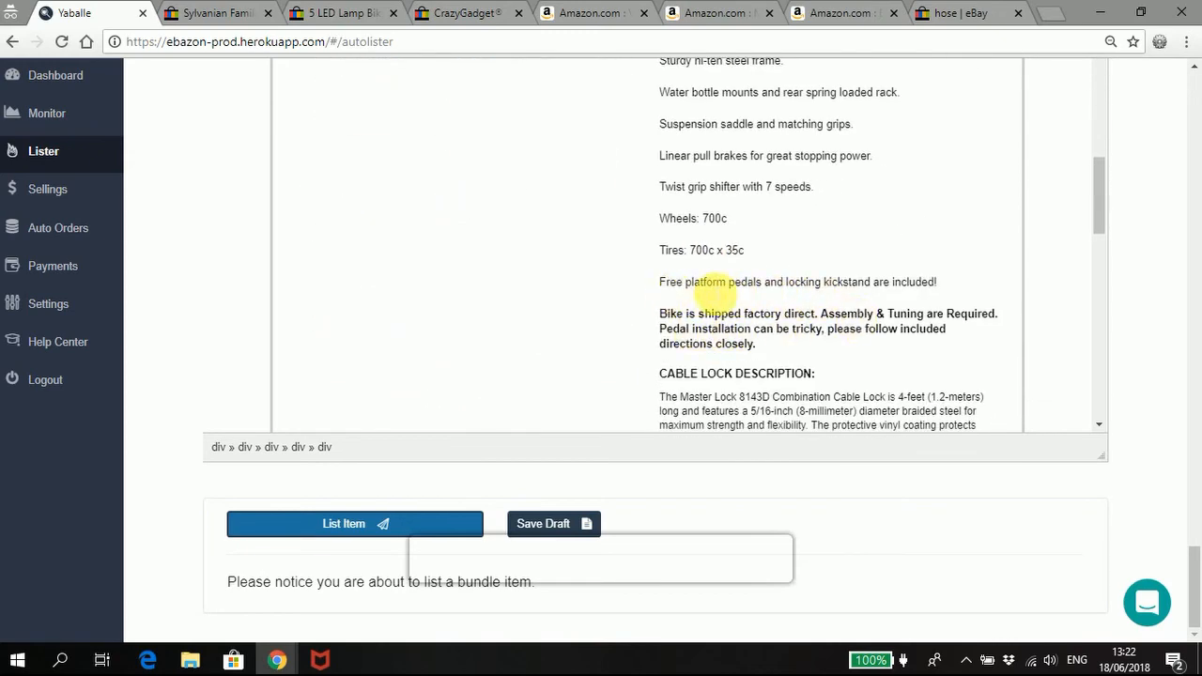
scroll(723, 314, down, 5)
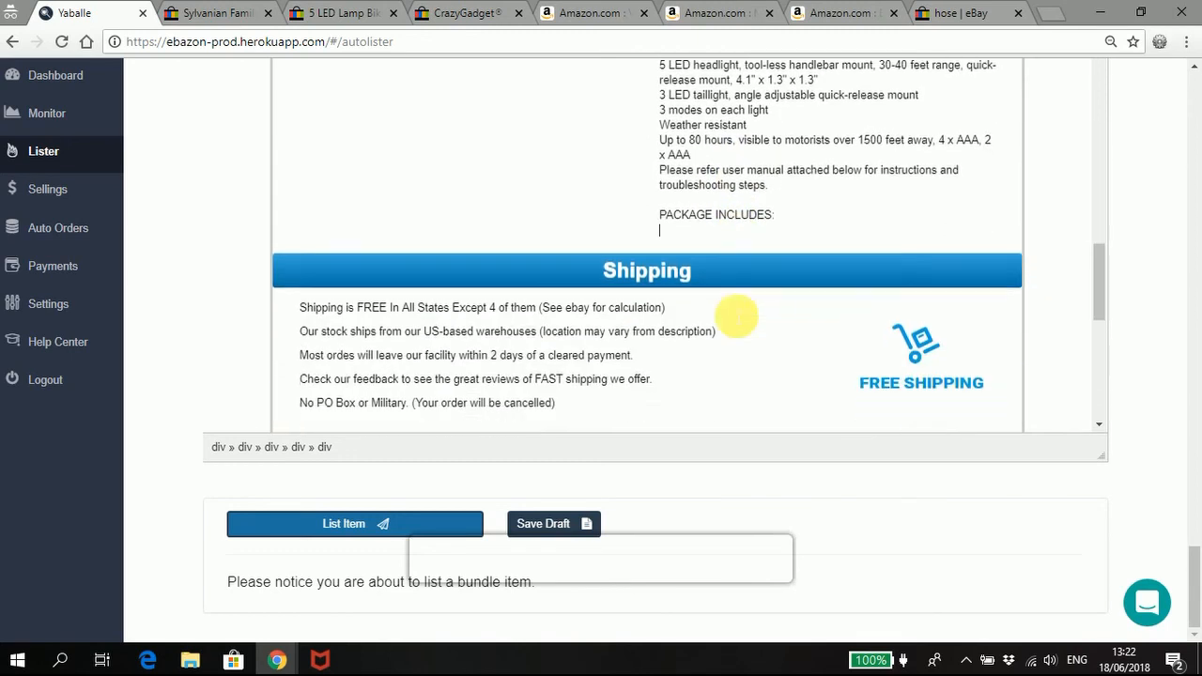
key(Return)
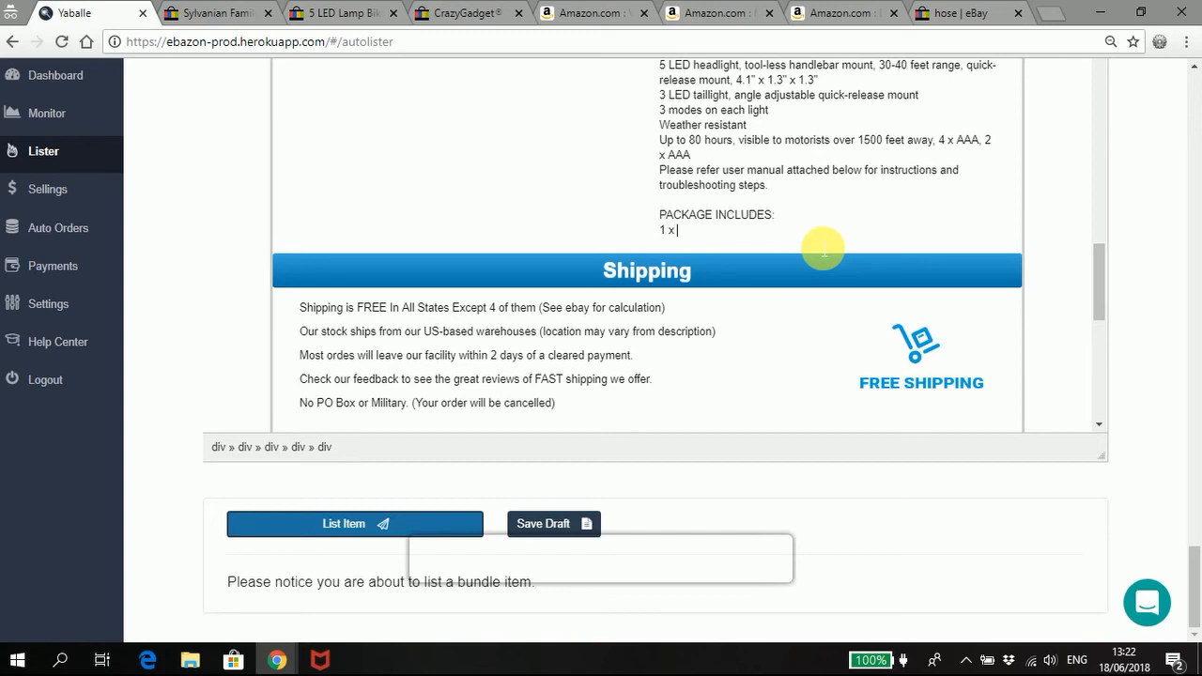
text(bike)
key(Return)
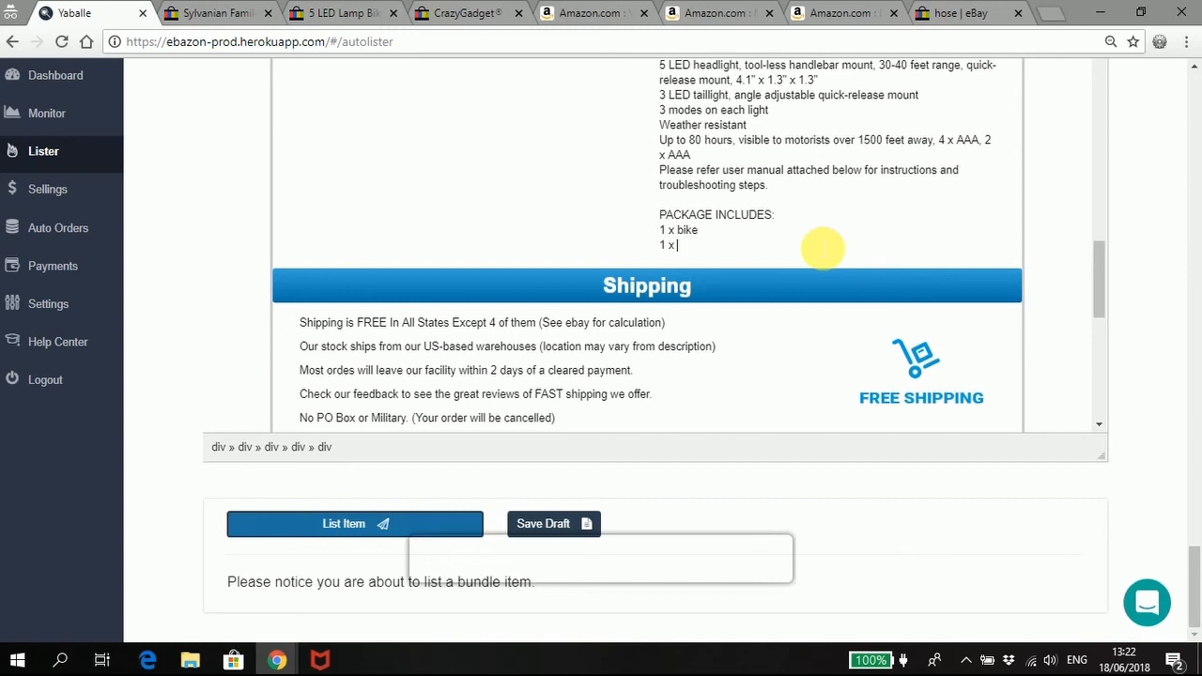
text(1 x lock)
key(Return)
text(1 x)
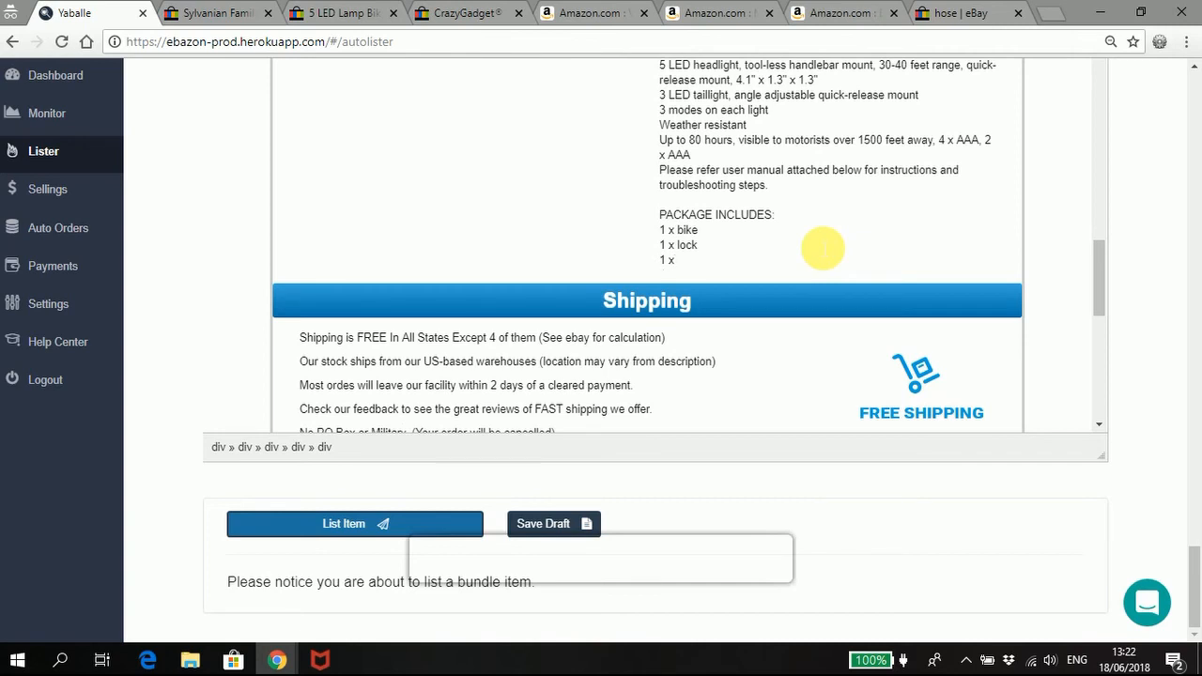
text( lights set)
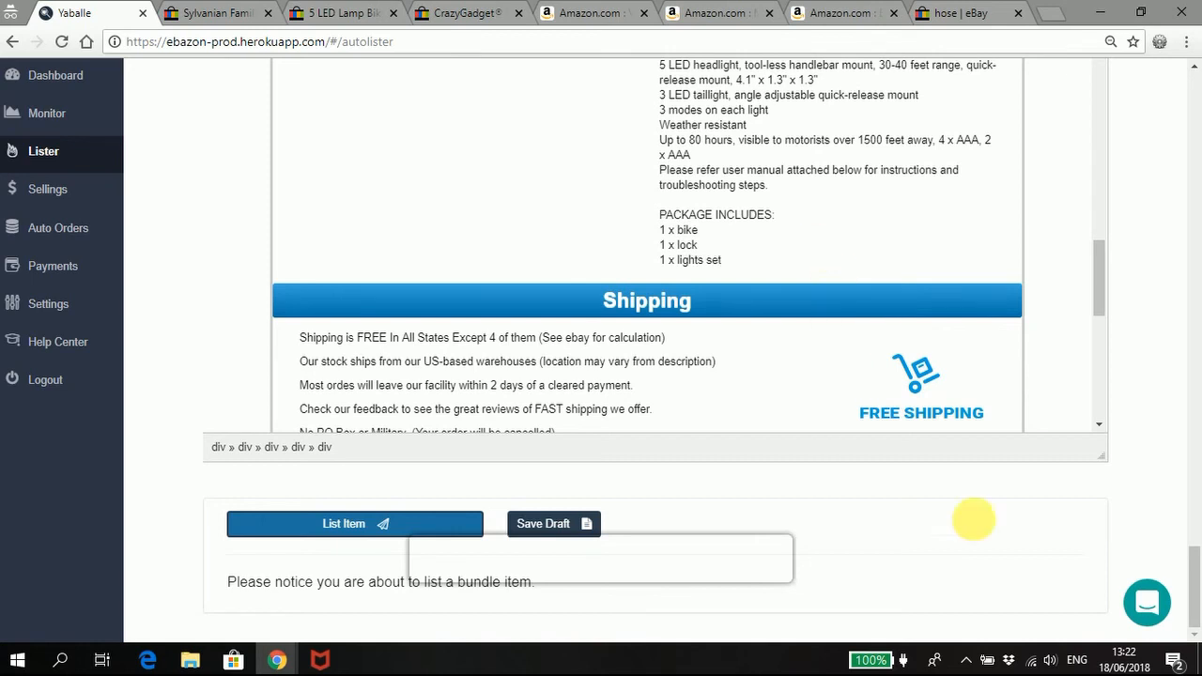
Publish the bundle listing to eBay, dismiss the result dialog and open the overview of monitored items.
click(348, 530)
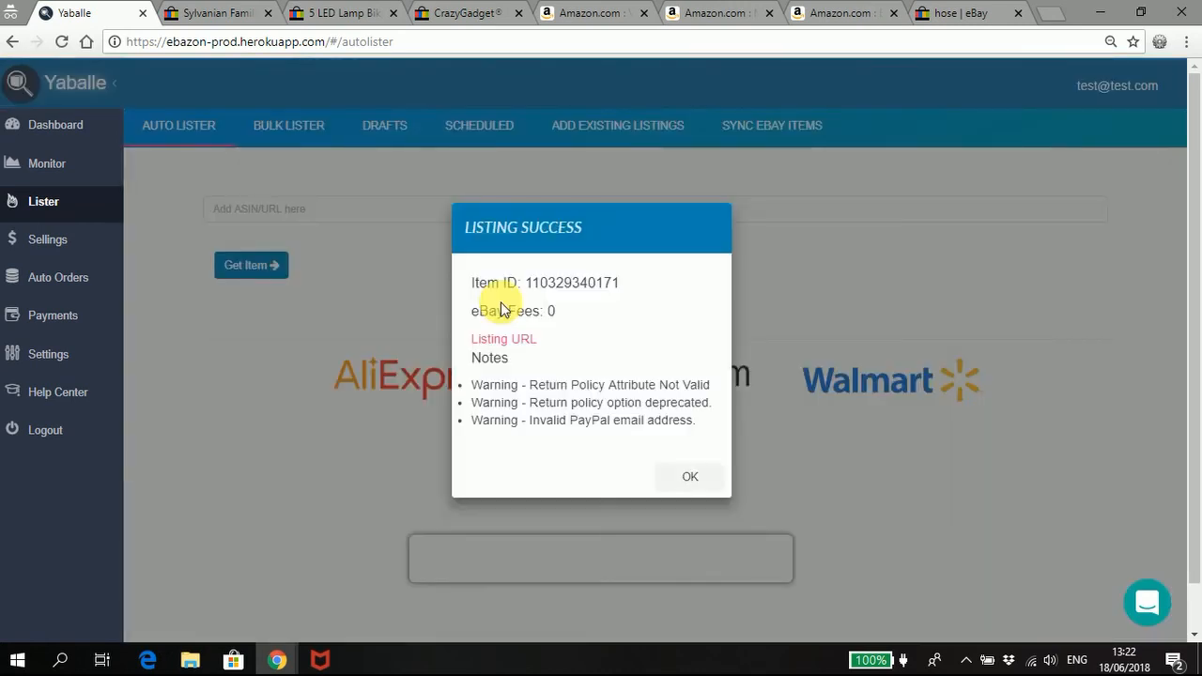
click(695, 481)
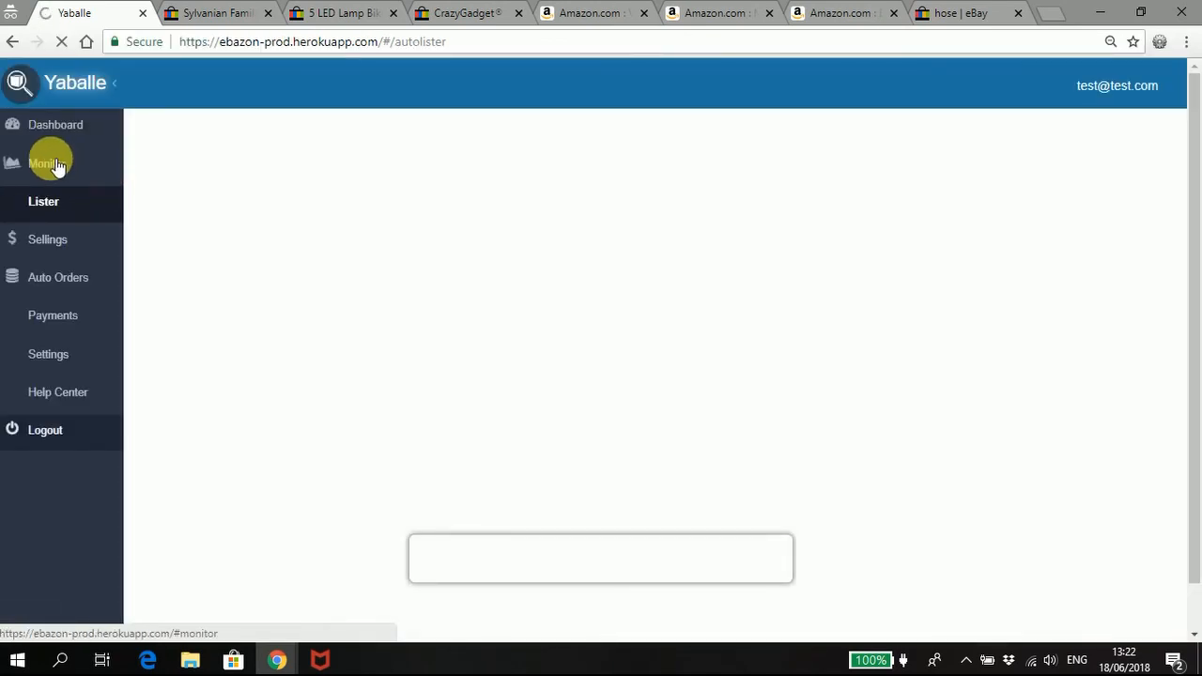
click(73, 165)
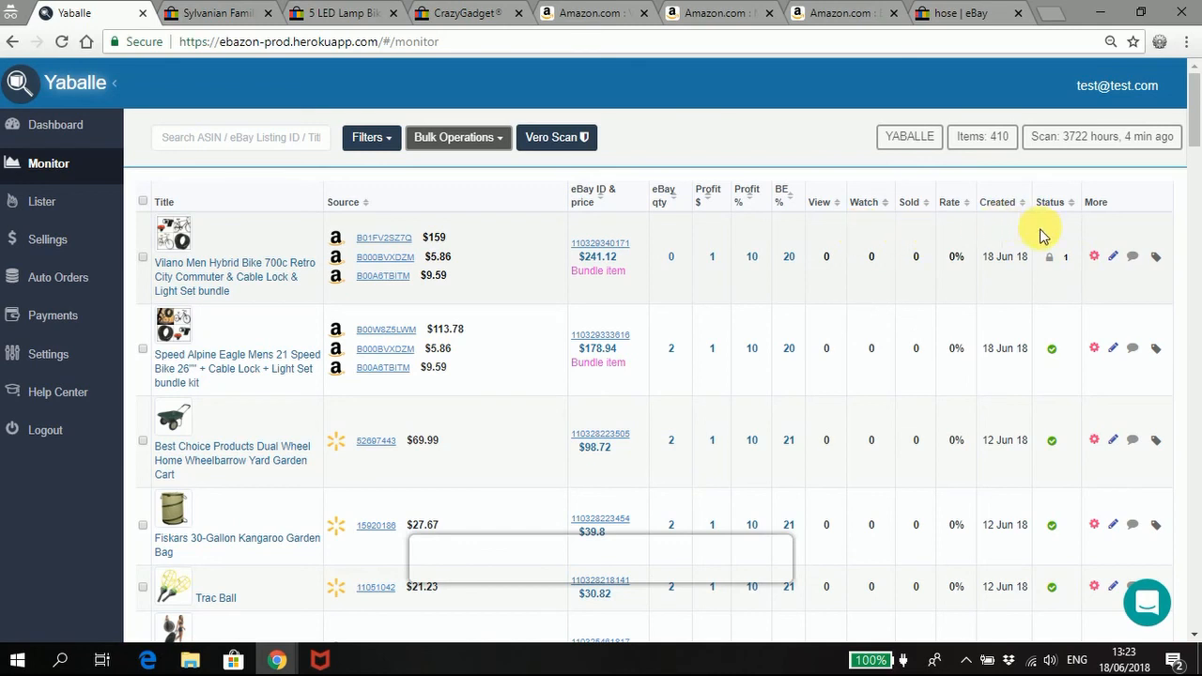
Enable Ignore FBA filter for the Vilano hybrid bike bundle, leaving it monitored, and close its options.
click(1104, 262)
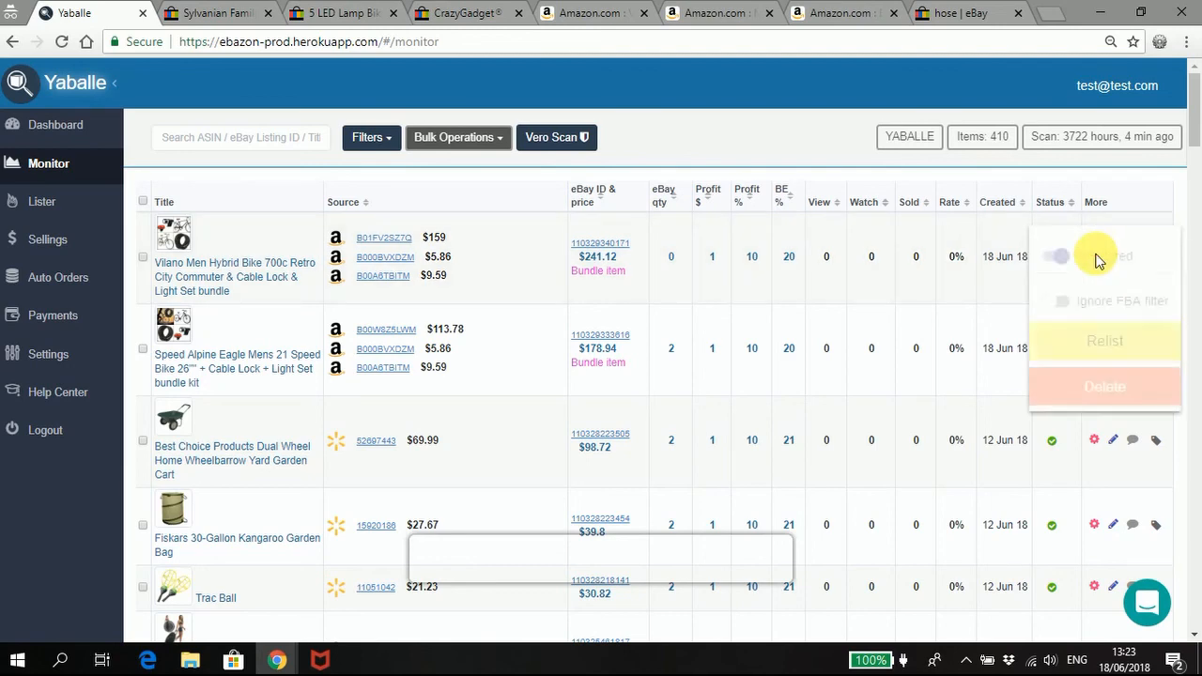
click(1060, 261)
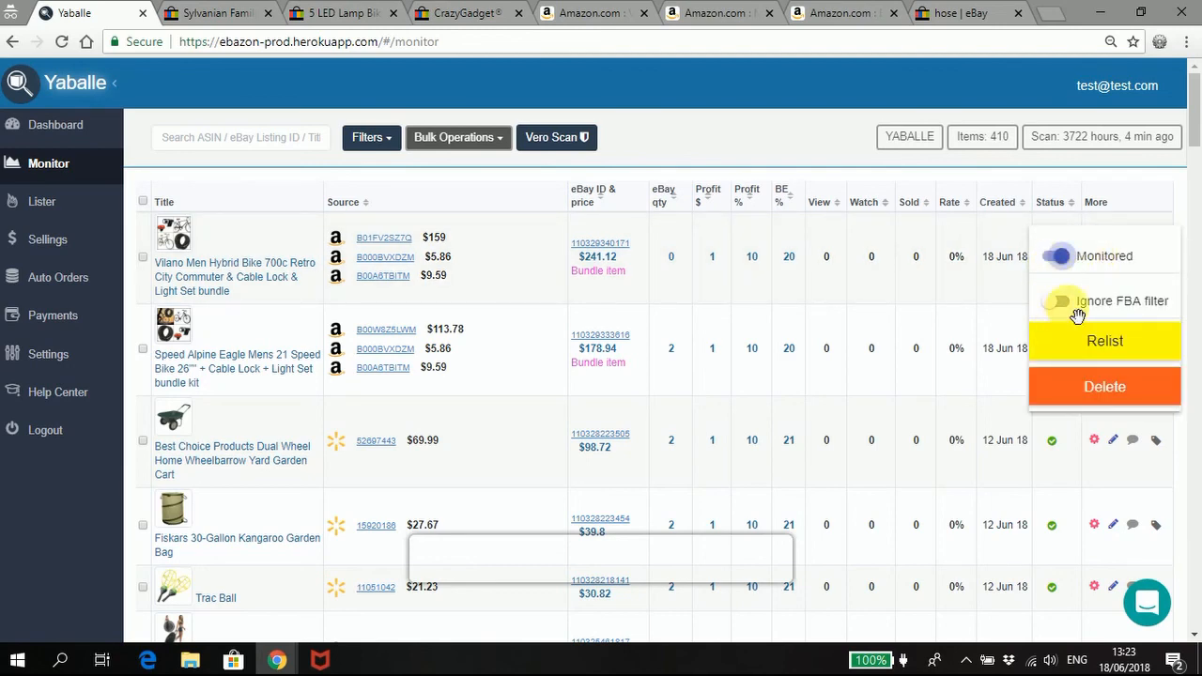
click(1058, 301)
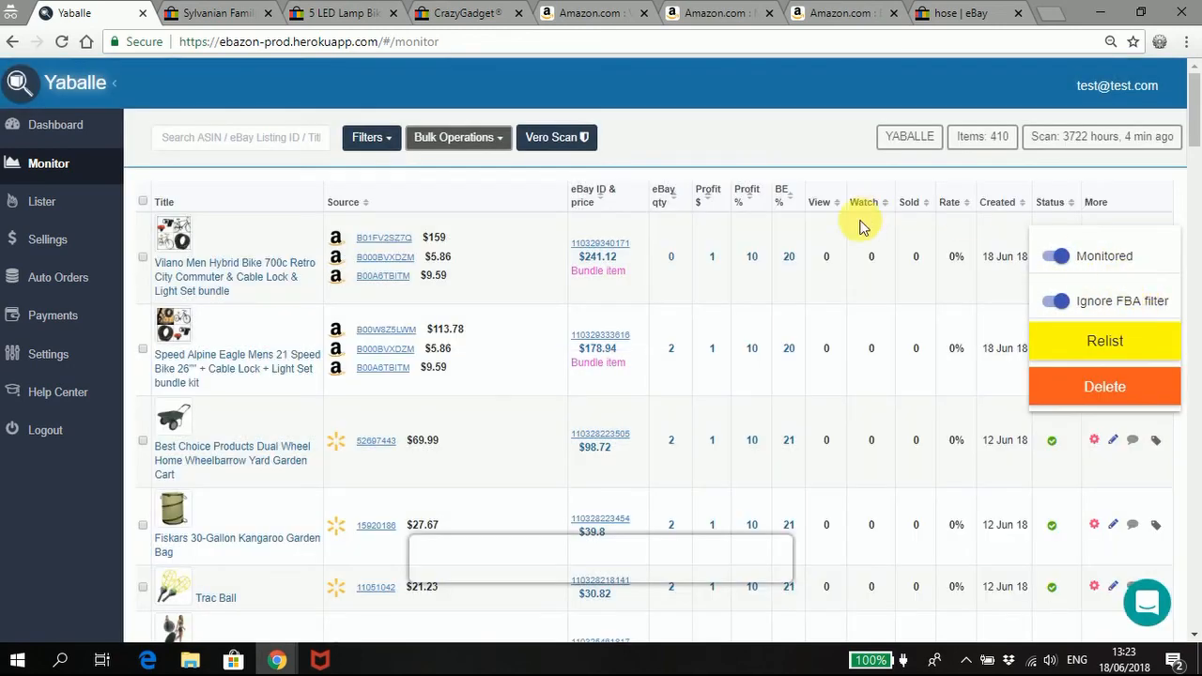
click(675, 259)
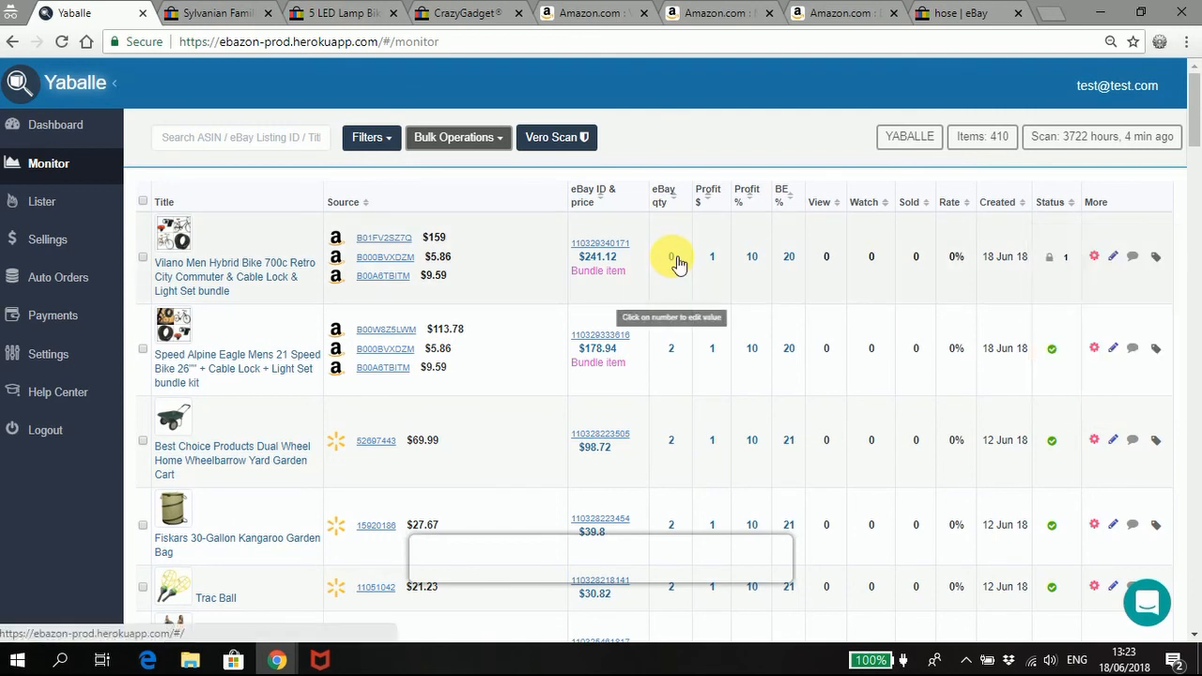
Set the eBay quantity of the Vilano hybrid bike bundle to 1 and save it.
click(676, 261)
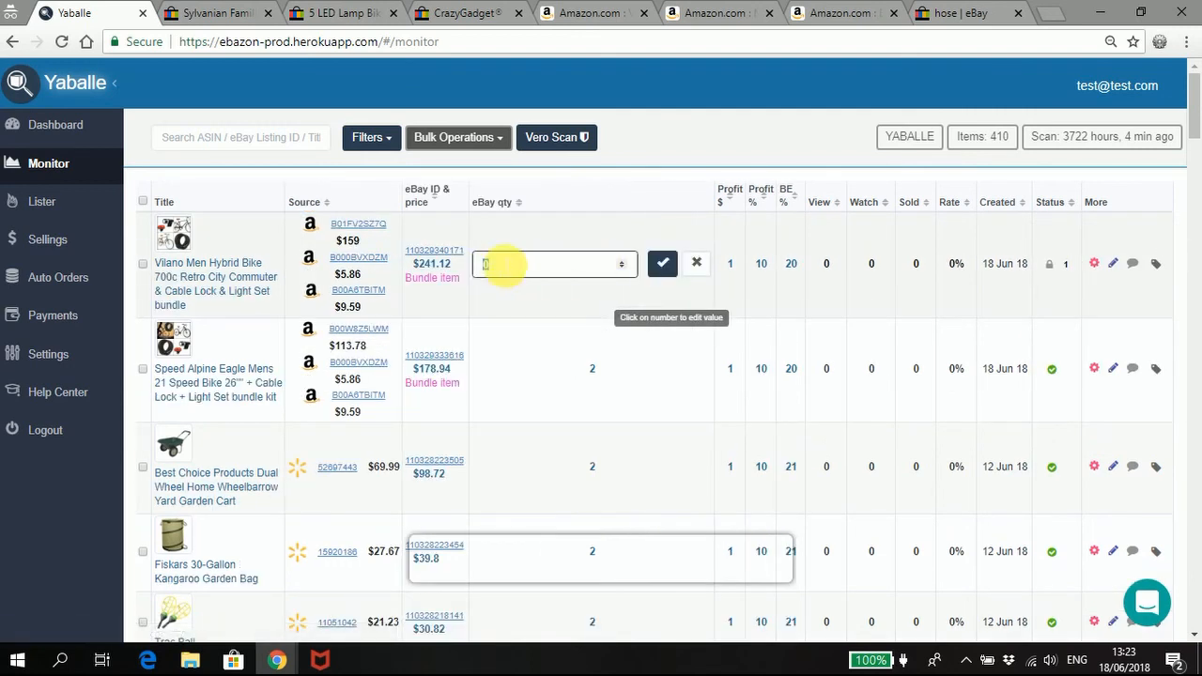
text(1)
click(663, 263)
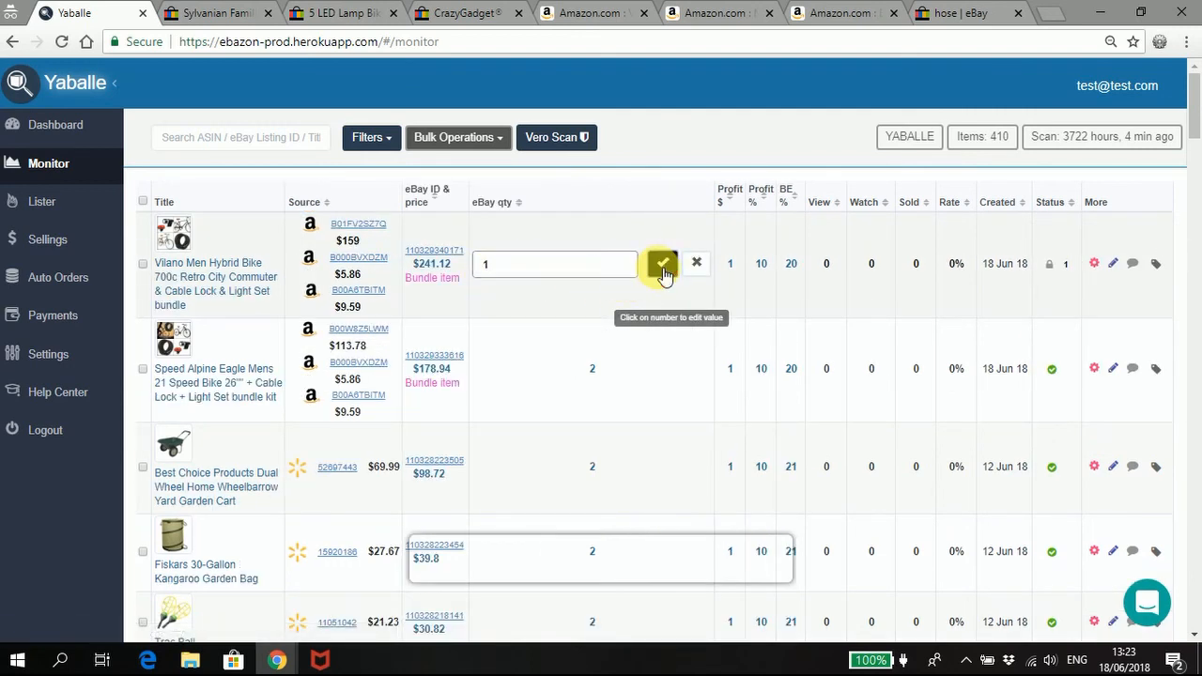